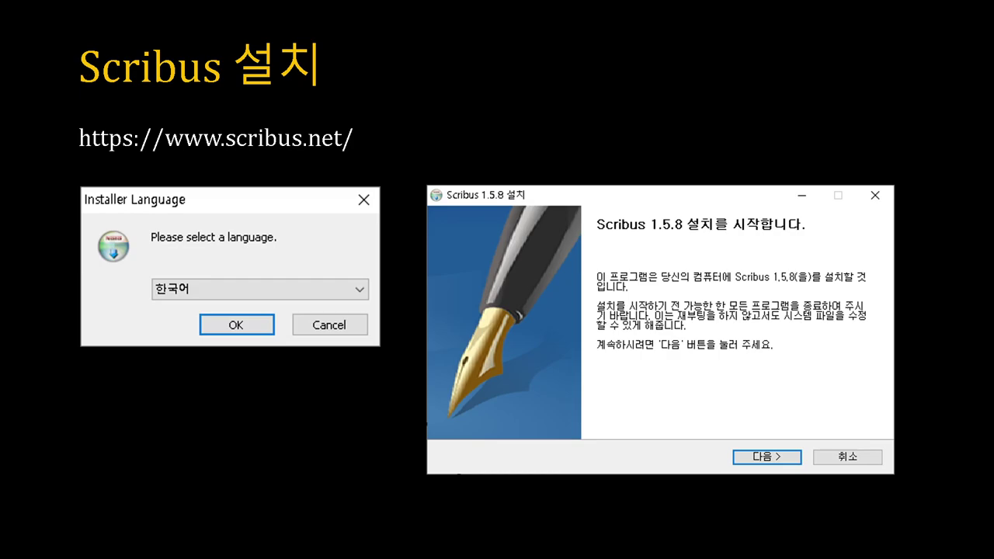
key("Right")
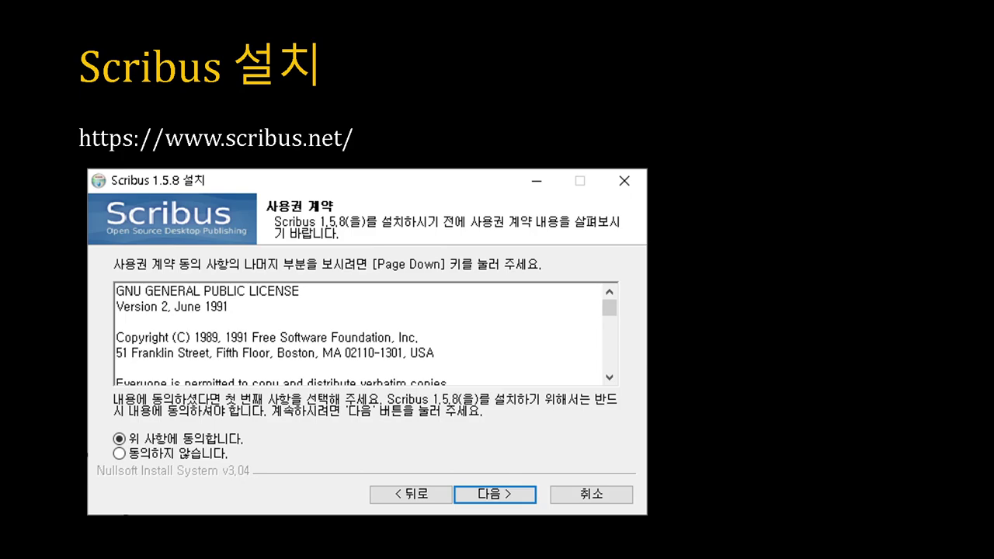
key("Right")
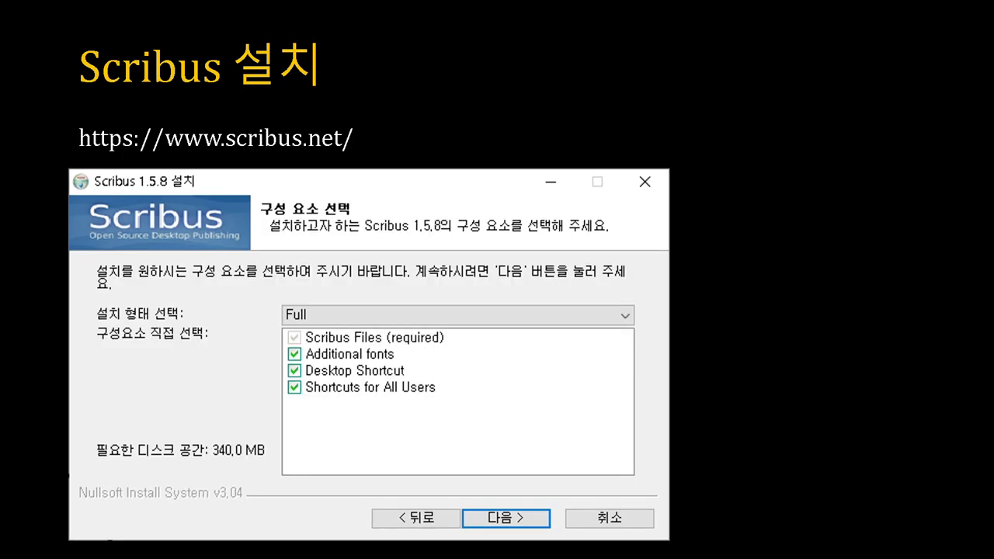
key("Right")
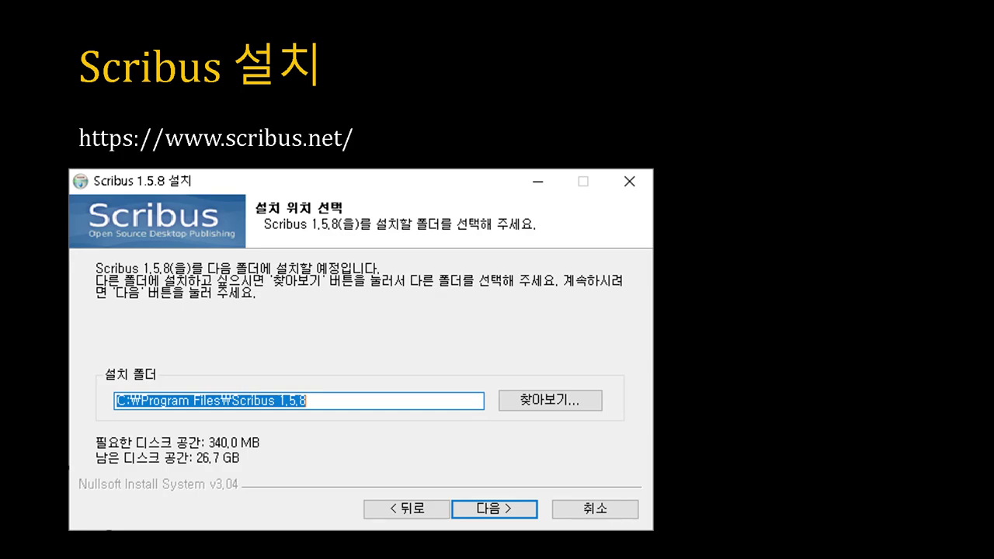
key("Right")
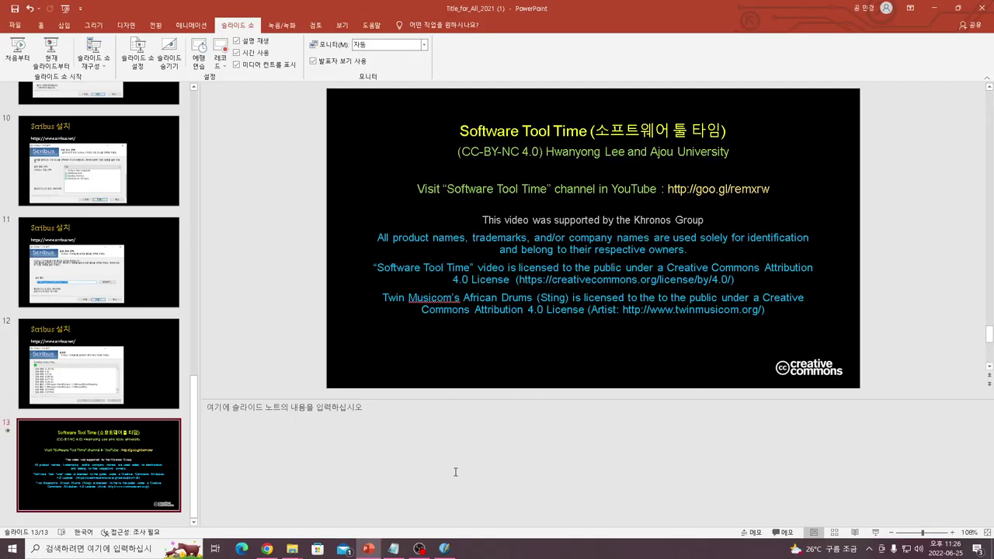
Switch to Scribus and create a new one-page A4 portrait document with the Single Page layout
mouse_move(444, 551)
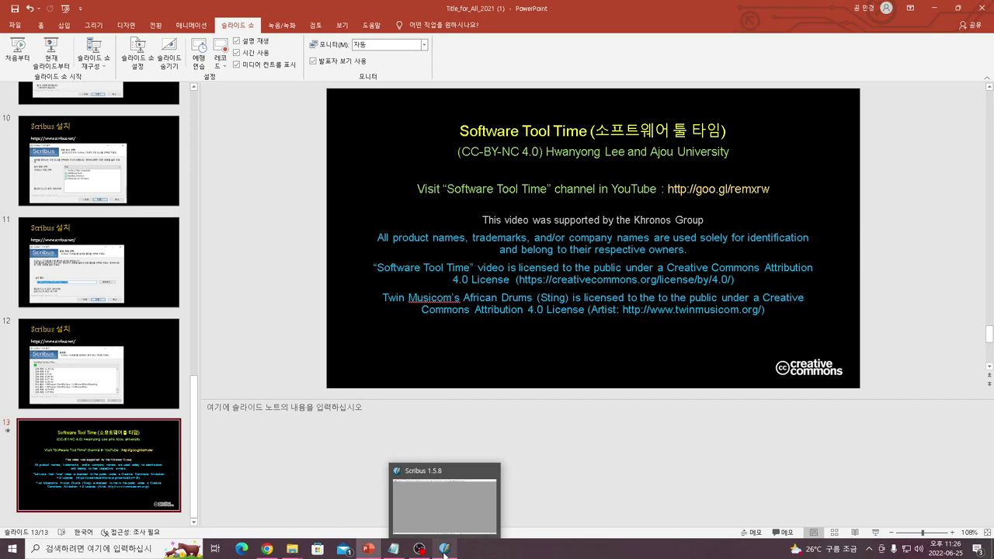
left_click(444, 551)
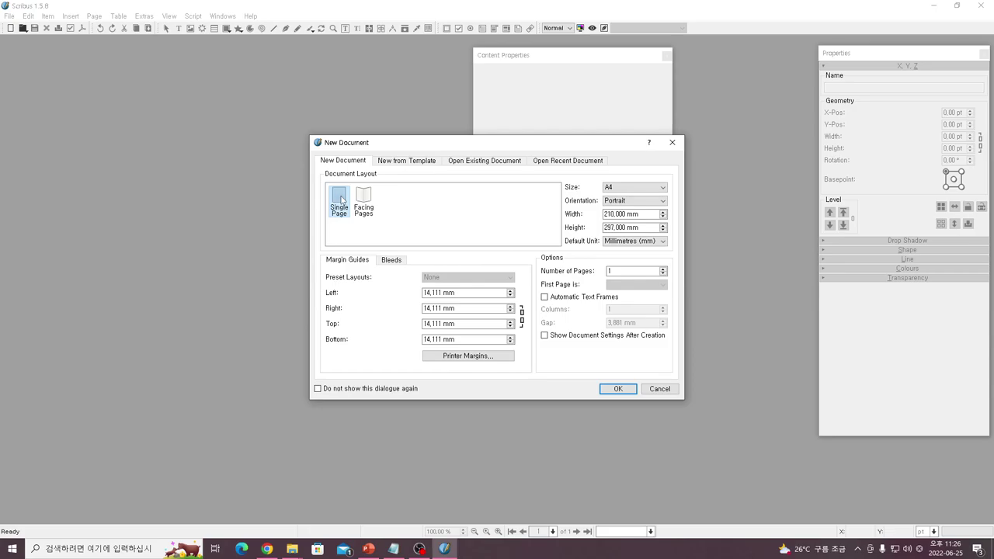
left_click(365, 204)
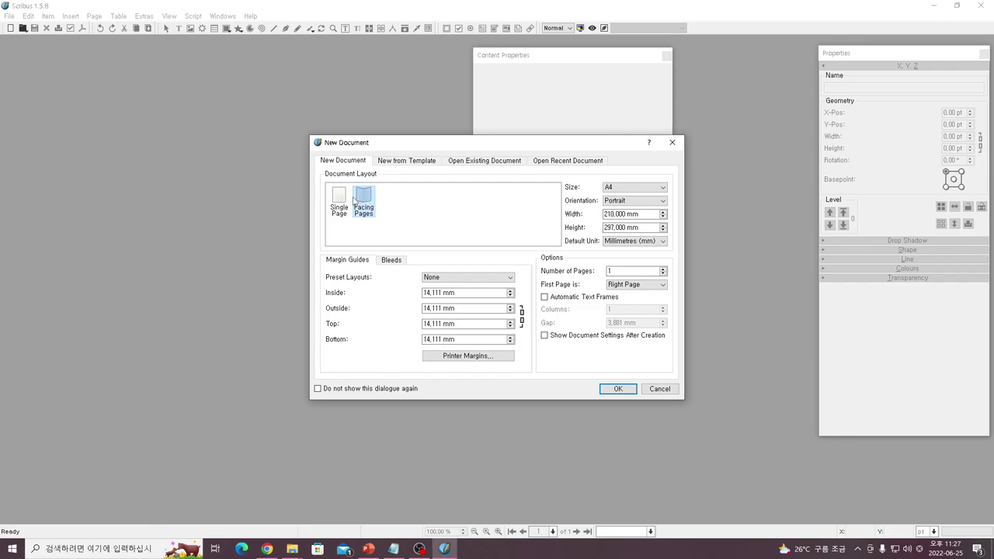
left_click(339, 199)
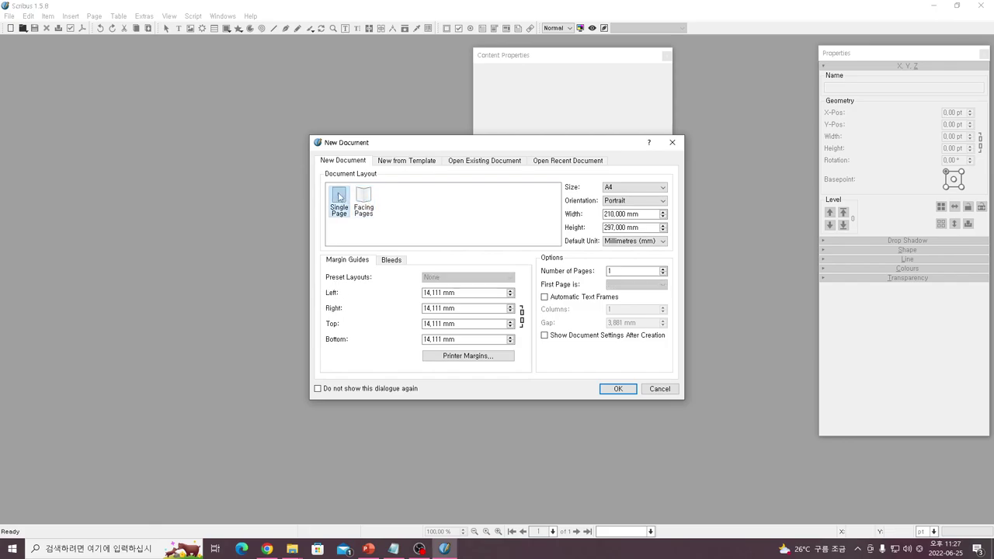
left_click(620, 389)
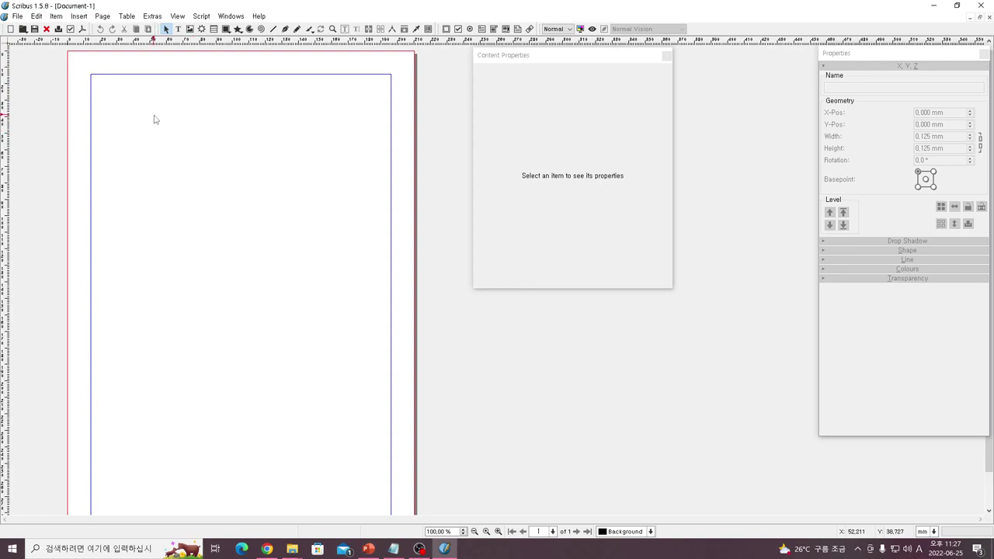
Draw a text frame about 123 mm wide and 98 mm high in the upper part of the page and open it for text entry
left_click(178, 30)
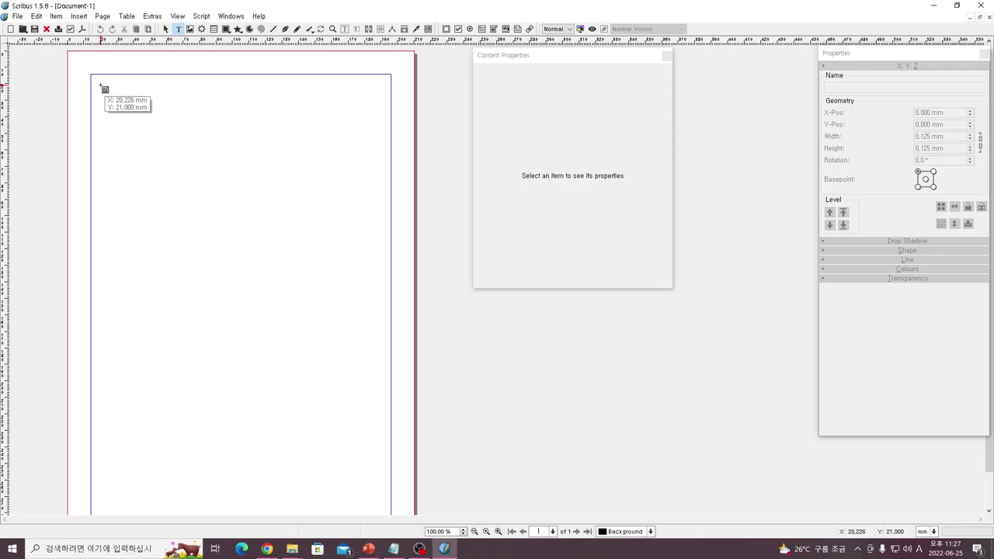
left_click_drag(101, 90, 307, 254)
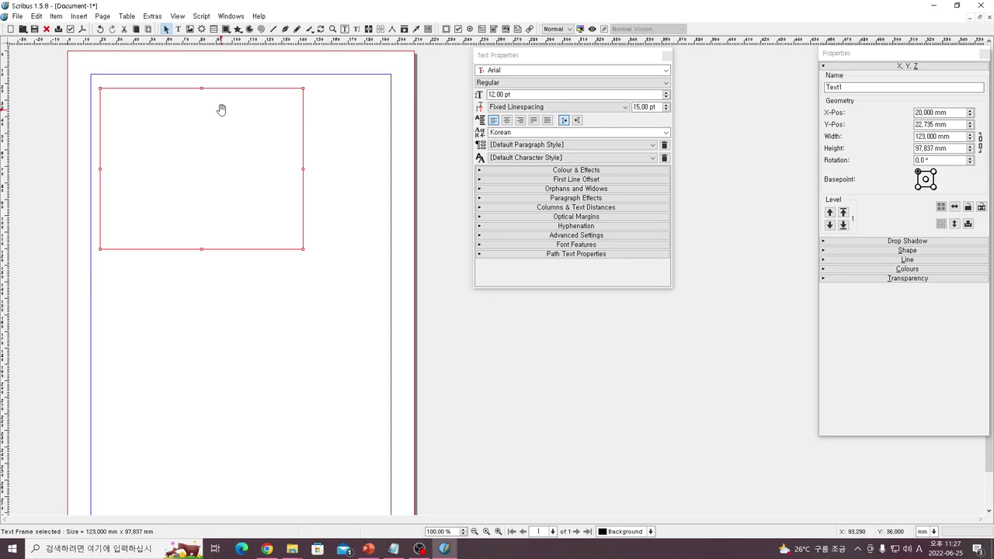
double_click(158, 122)
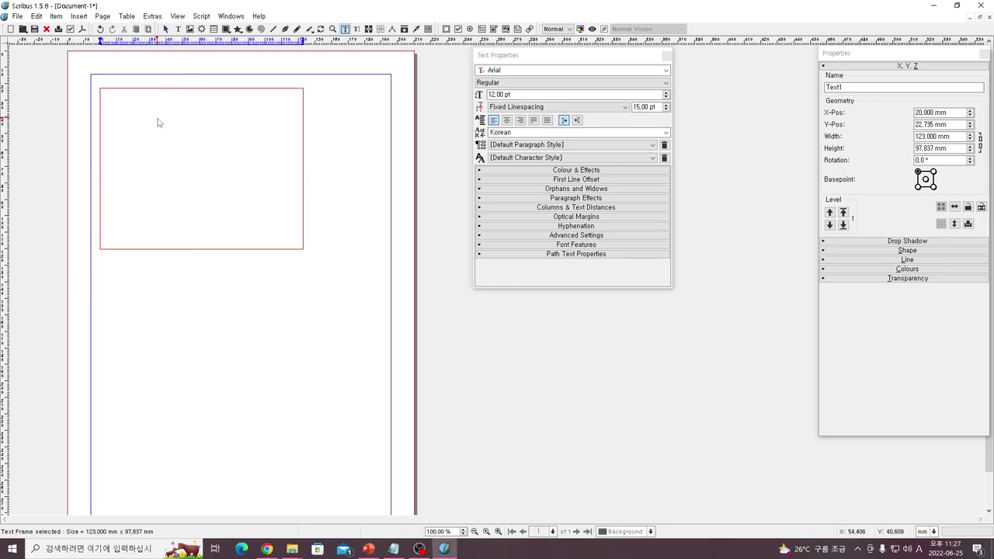
type("adj;lfaj;dsjfla")
key("BackSpace")
key("BackSpace")
key("BackSpace")
key("BackSpace")
key("BackSpace")
key("BackSpace")
key("BackSpace")
key("BackSpace")
key("BackSpace")
key("BackSpace")
key("BackSpace")
key("BackSpace")
key("BackSpace")
Try Korean text in the frame using the Arial font and clear all of the frame's text
type("안녕하세요입니다")
right_click(202, 129)
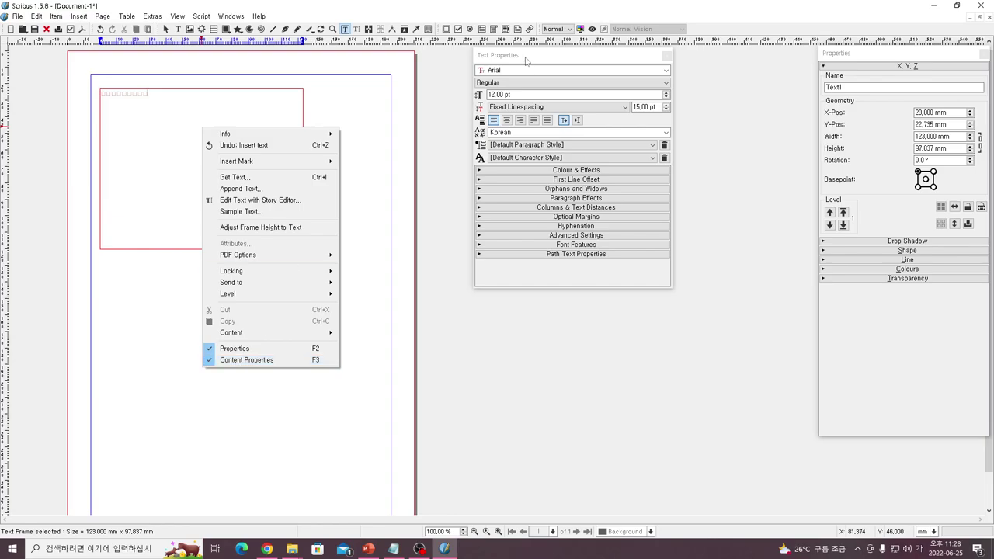
left_click(153, 126)
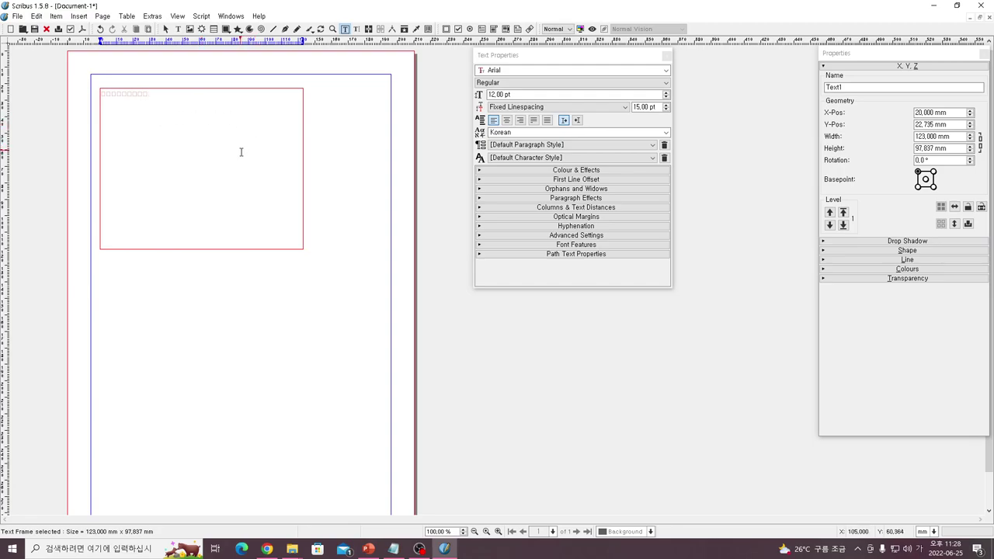
left_click(261, 282)
double_click(156, 104)
key("shift+Left")
key("ctrl+a")
key("Delete")
key("Escape")
left_click(152, 192)
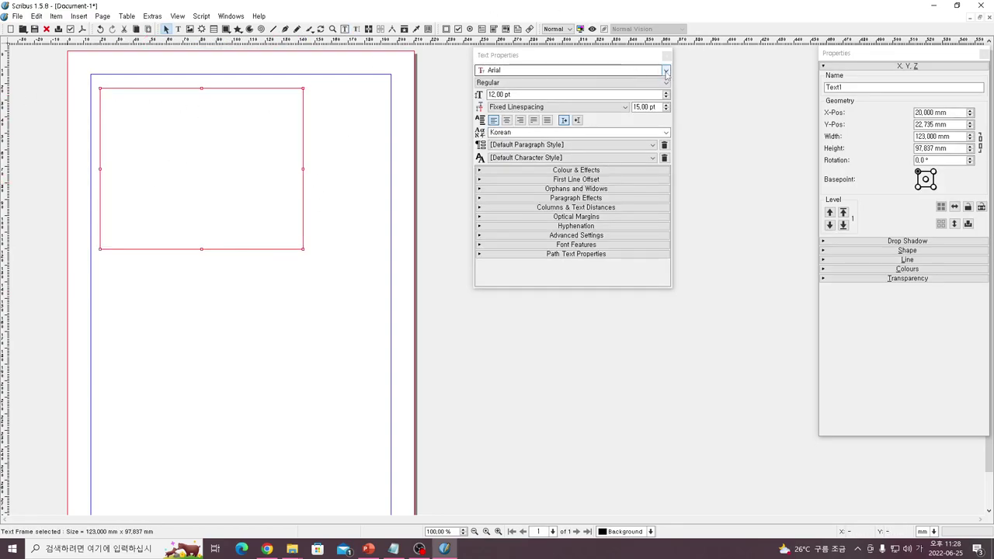
Set the font of the empty text frame to NanumGothic
left_click(665, 71)
left_click(547, 70)
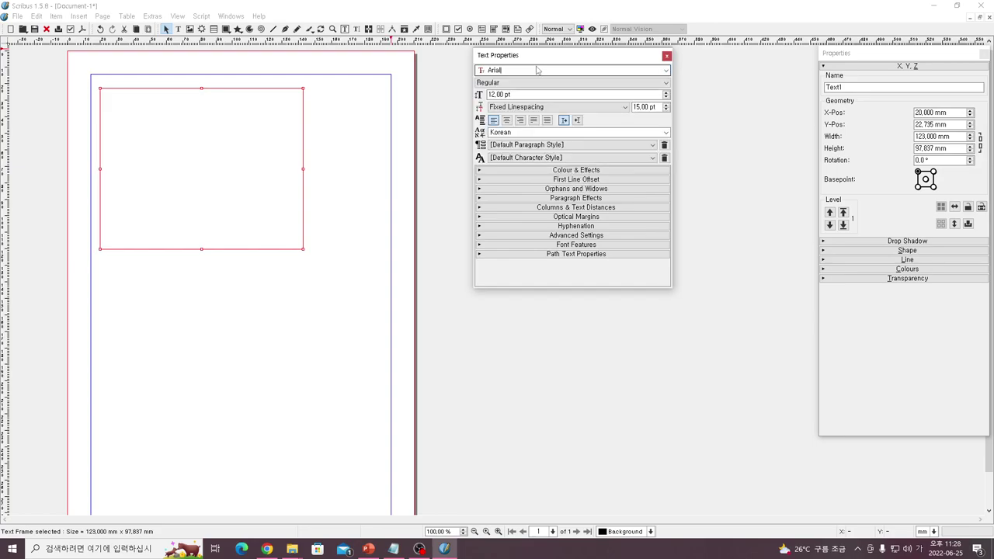
left_click_drag(517, 69, 386, 77)
type("NanumGothic")
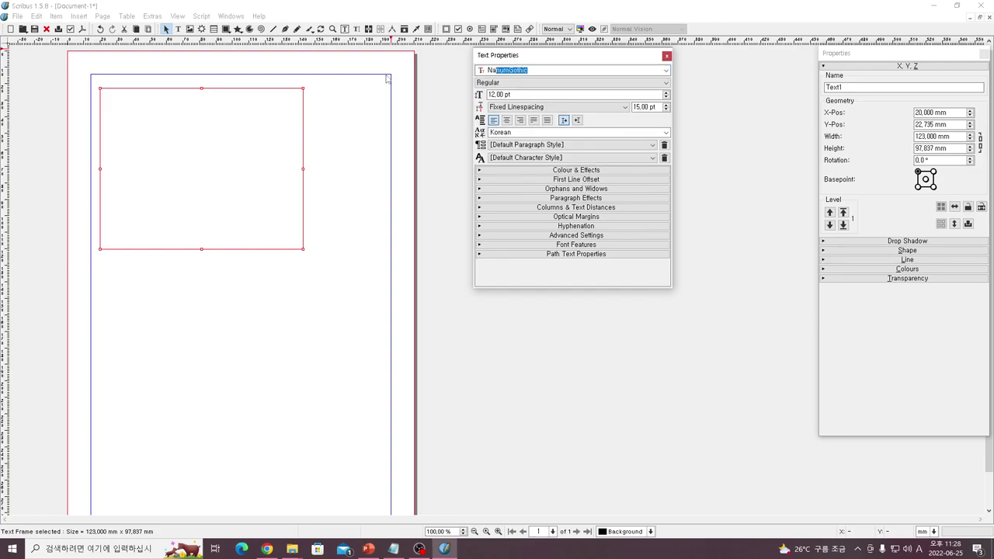
key("Return")
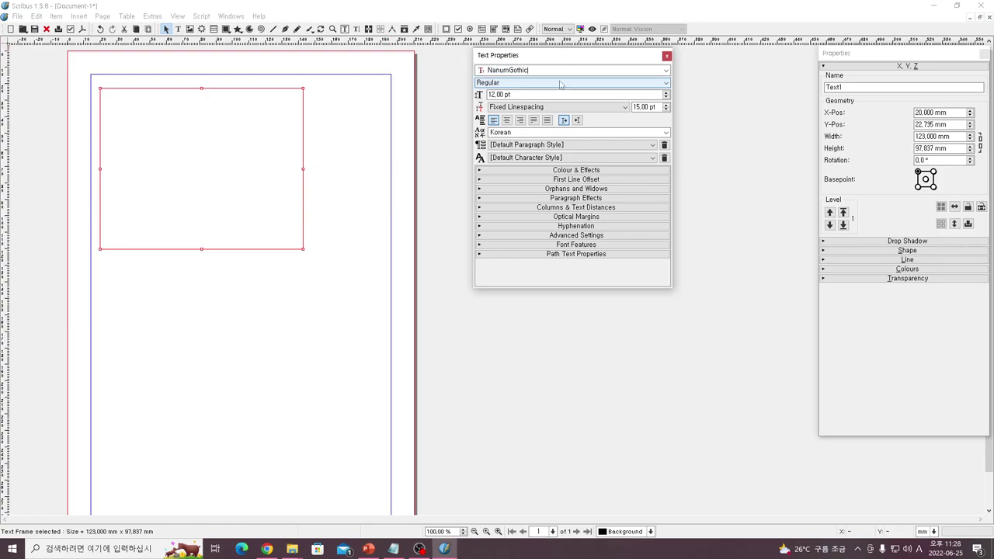
Try entering 안녕하세요 in the text frame and remove it again
left_click(191, 108)
double_click(192, 132)
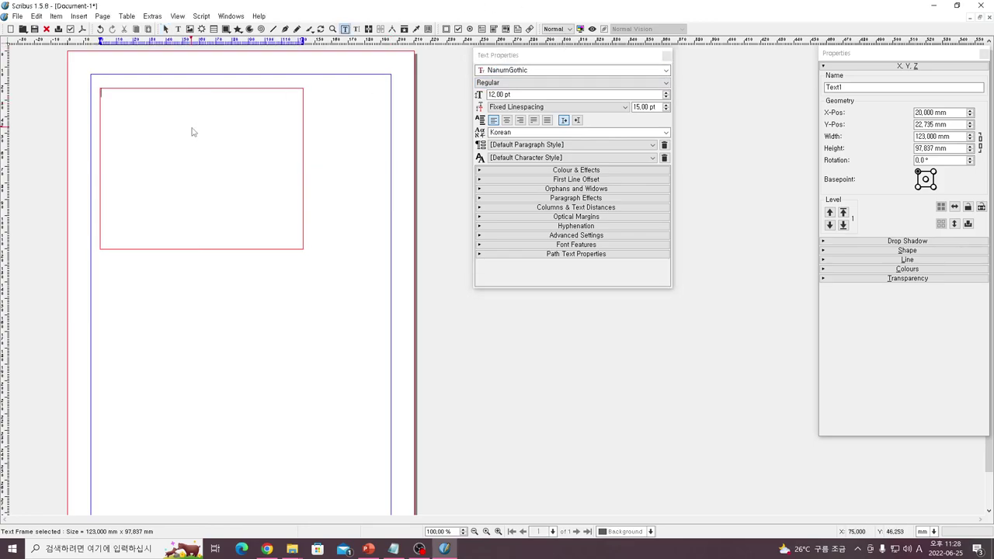
key("Hangul")
type("안녕하세요")
key("BackSpace")
key("BackSpace")
key("BackSpace")
key("BackSpace")
key("BackSpace")
Set the text frame's font back to Arial and enter a line of Korean test characters
left_click(563, 69)
left_click(665, 70)
scroll(571, 133, "up", 5)
left_click(559, 69)
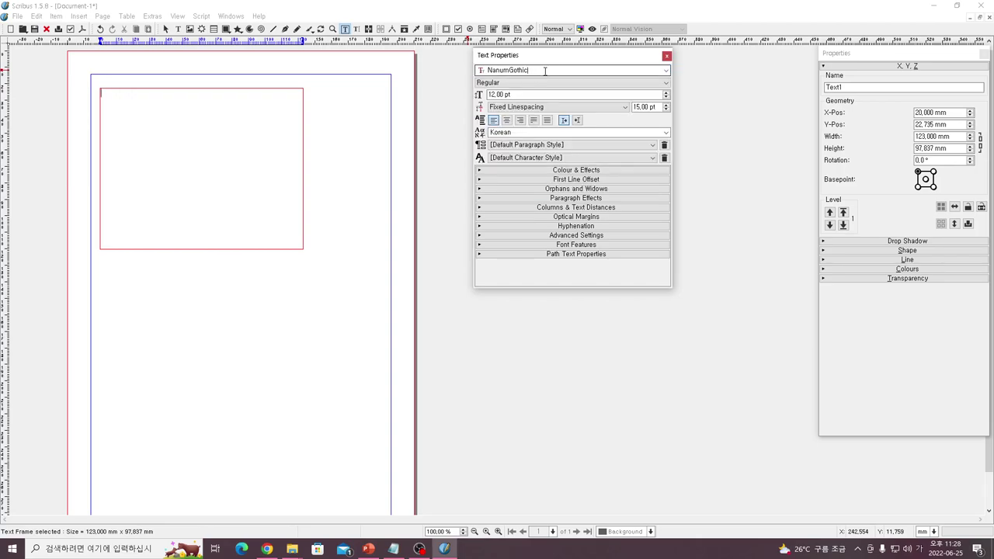
type("Arial")
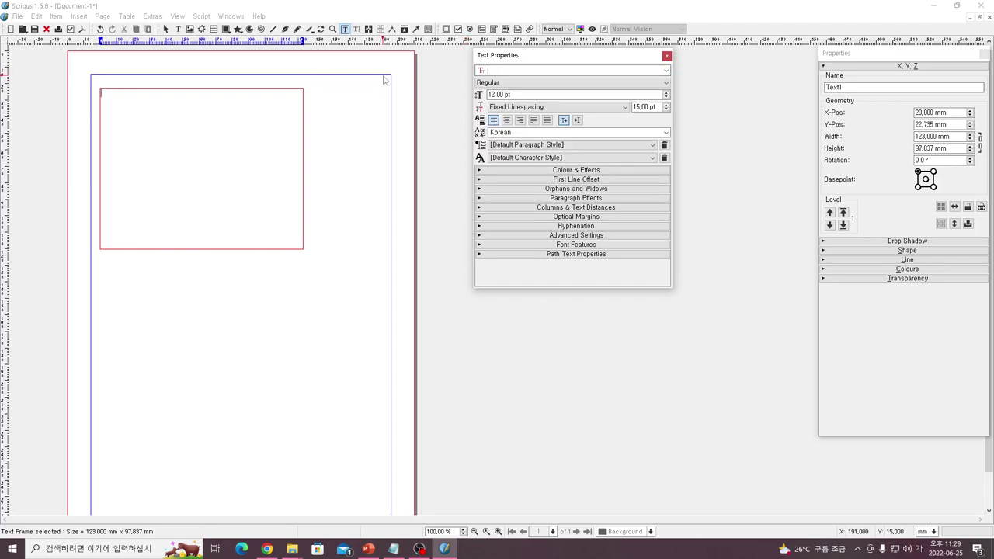
key("Return")
left_click(142, 126)
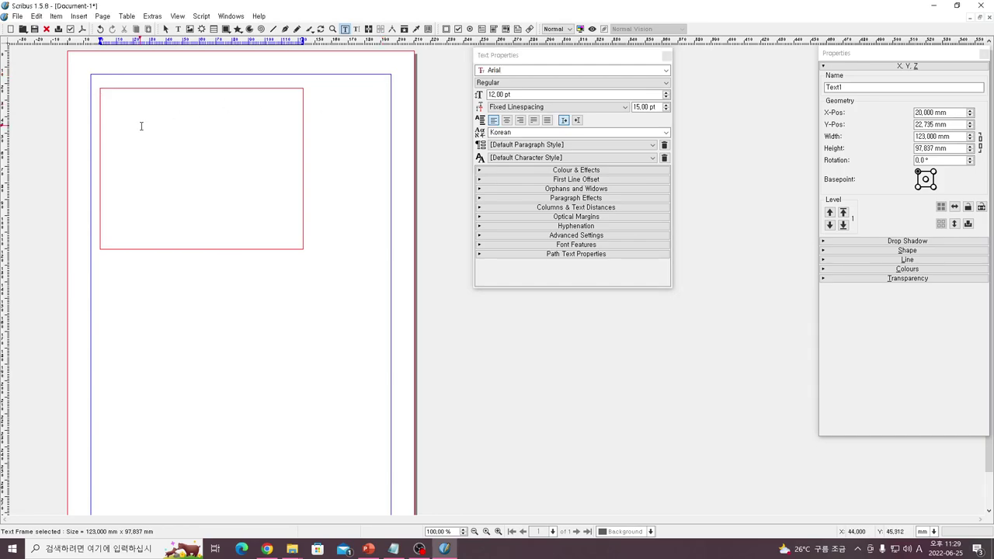
type("가나다라마바사아자차카타파하 가")
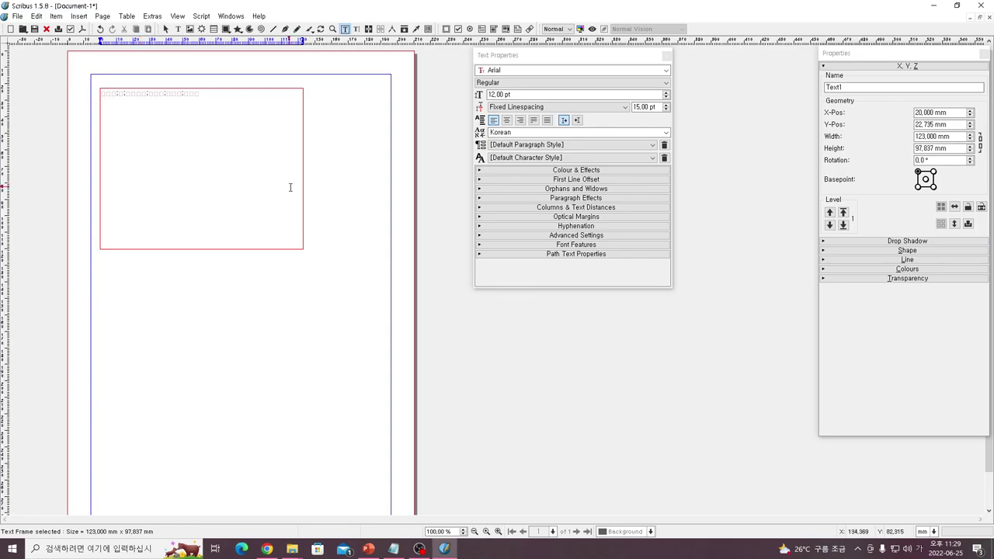
Change the font of all the text in the frame to NanumGothic
key("ctrl+a")
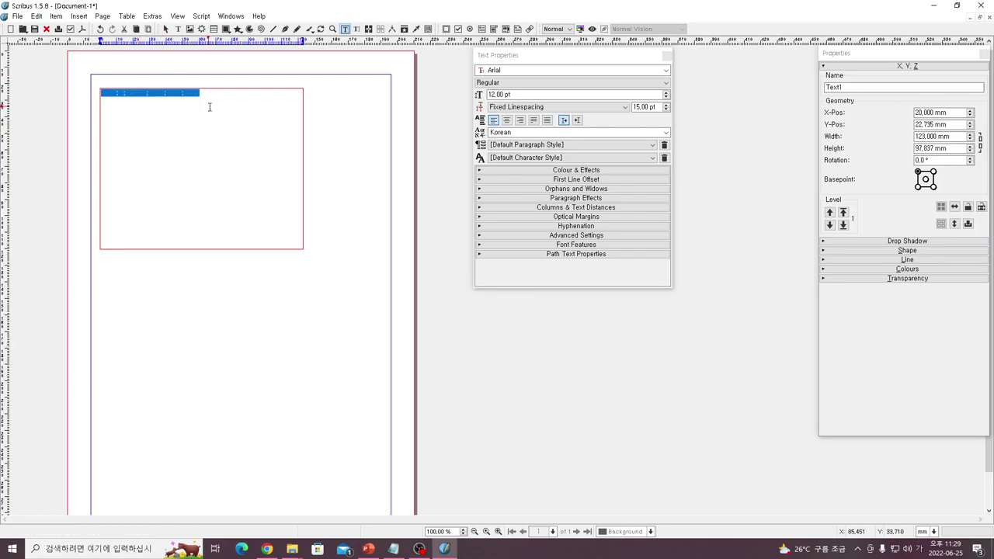
left_click(592, 70)
key("BackSpace")
key("BackSpace")
key("BackSpace")
key("BackSpace")
key("BackSpace")
type("ㅁ")
key("BackSpace")
type("N")
key("Return")
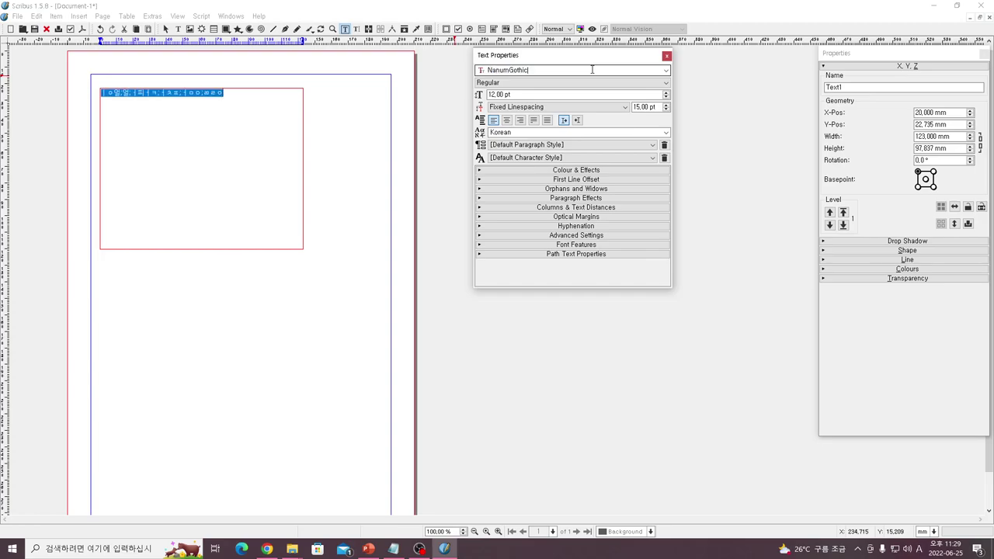
Delete the whole line of Korean test characters from the text frame
left_click(240, 94)
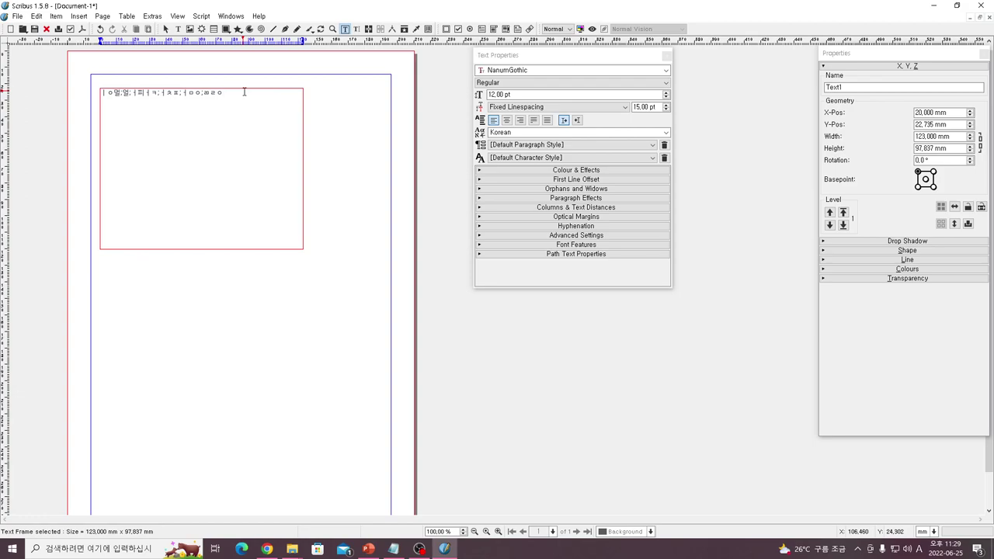
key("shift+Left")
key("shift+Left")
key("shift+Left")
key("shift+Left")
key("shift+Left")
key("shift+Left")
key("shift+Left")
key("shift+Left")
key("shift+Left")
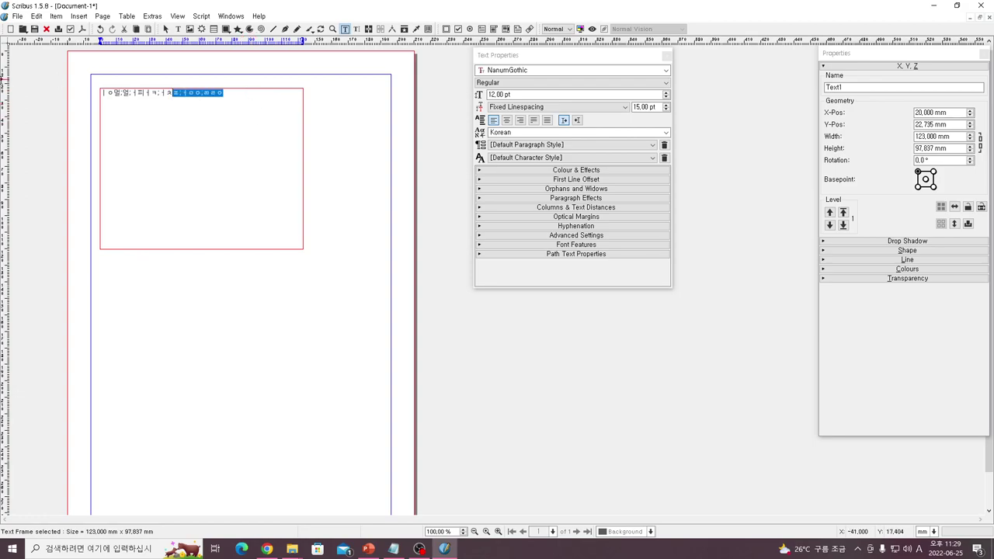
key("BackSpace")
key("BackSpace")
key("BackSpace")
key("BackSpace")
key("BackSpace")
key("BackSpace")
key("BackSpace")
key("BackSpace")
key("BackSpace")
key("BackSpace")
key("BackSpace")
key("BackSpace")
key("BackSpace")
key("BackSpace")
key("BackSpace")
Enter the greeting 안녕하세요 in the text frame
type("gk")
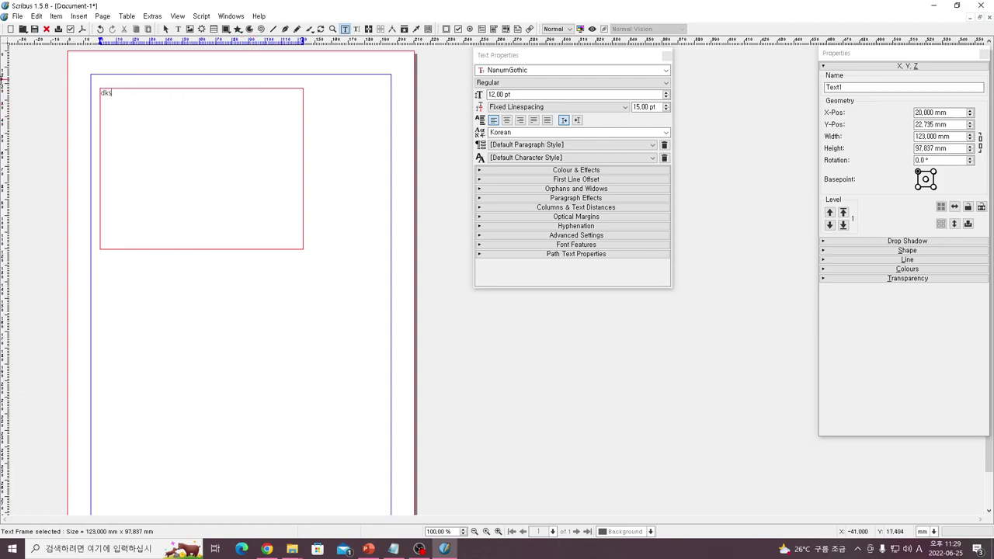
key("BackSpace")
key("BackSpace")
key("Hangul")
type("안녕하세")
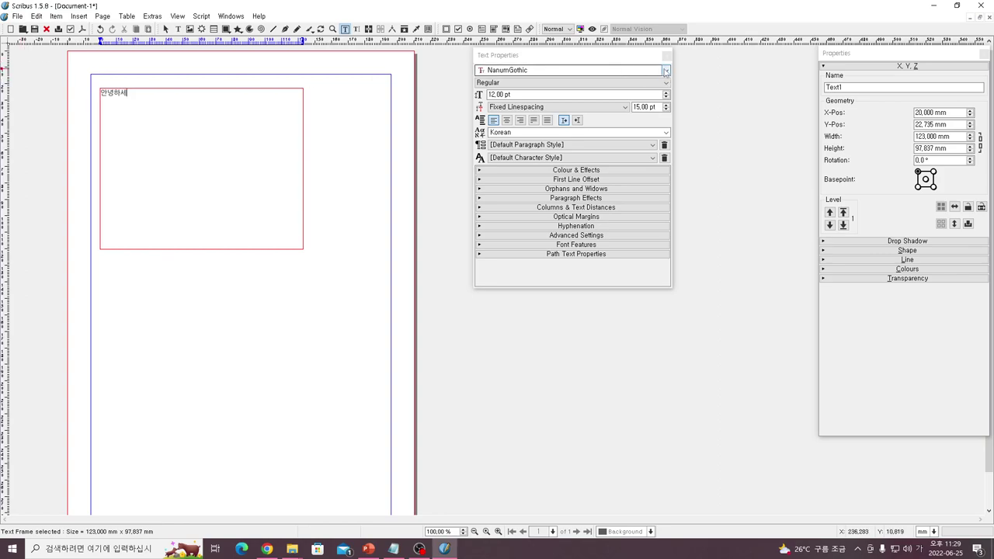
type("요")
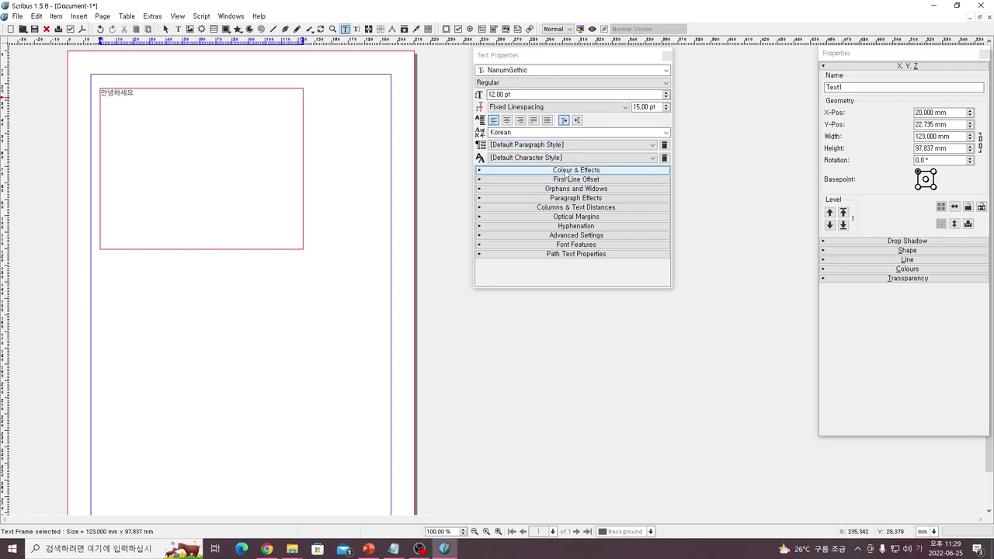
Expand the text's Colour & Effects settings and view the available text fill colours
left_click(571, 170)
left_click(560, 182)
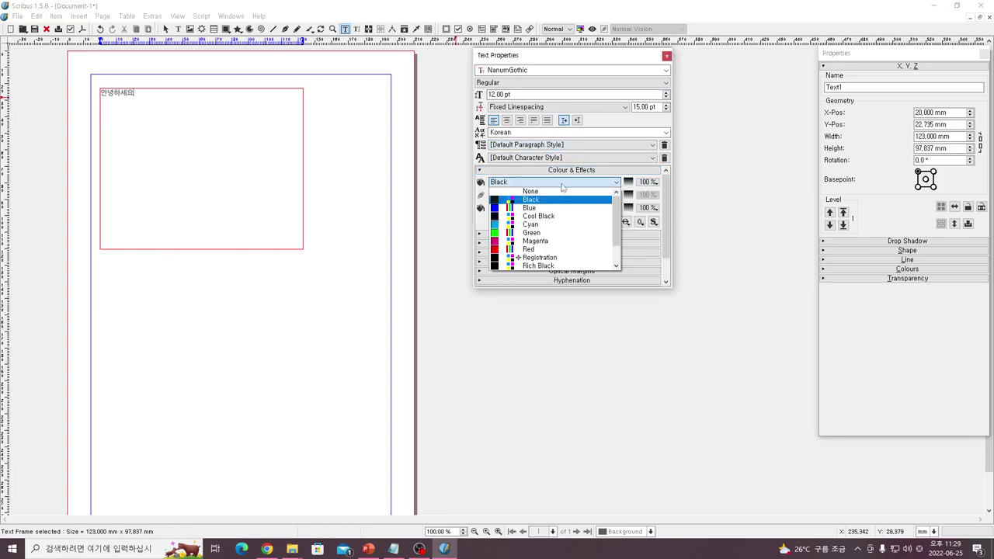
left_click(155, 115)
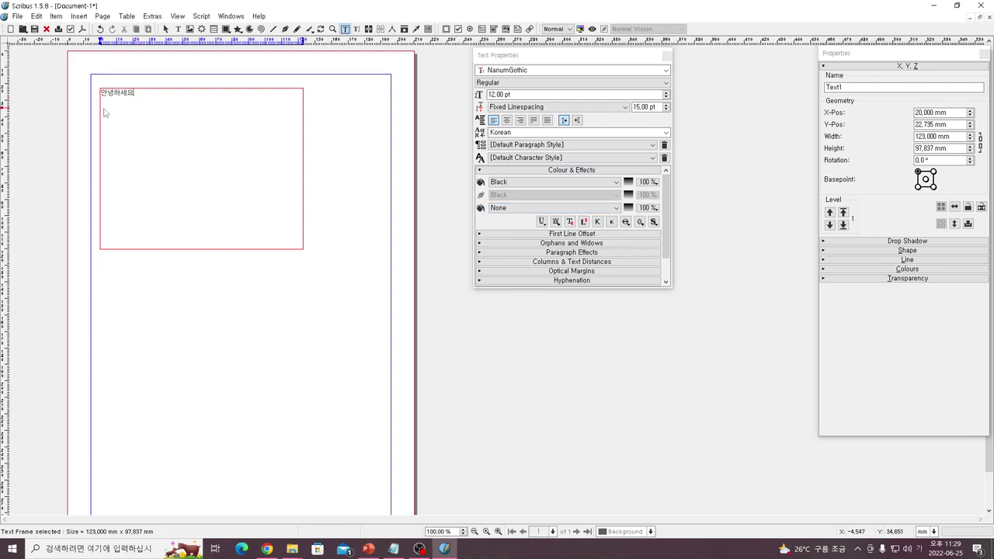
Select the last four characters of the greeting and view the Font Features and Path Text Properties settings
double_click(145, 94)
left_click(275, 140)
left_click_drag(135, 93, 106, 94)
scroll(530, 264, "down", 2)
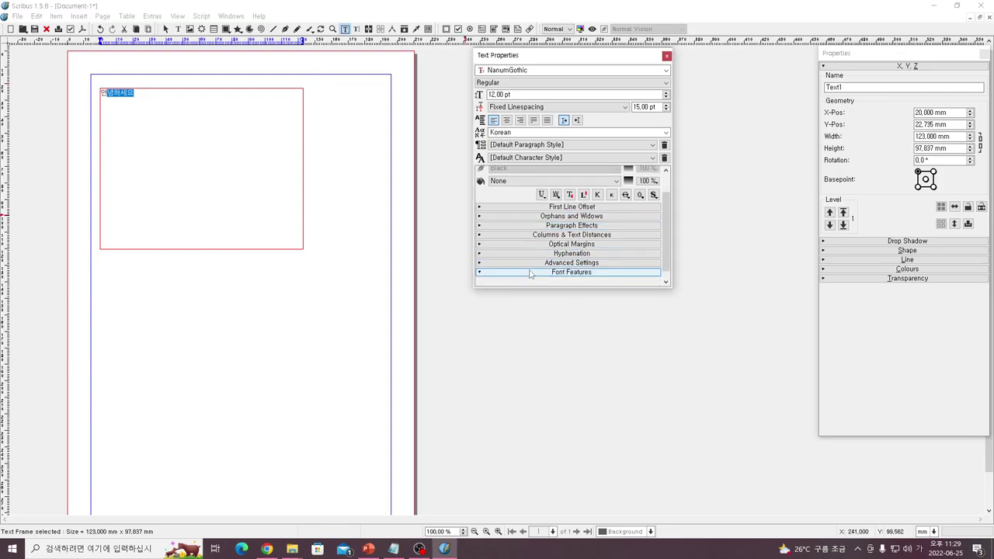
left_click(531, 273)
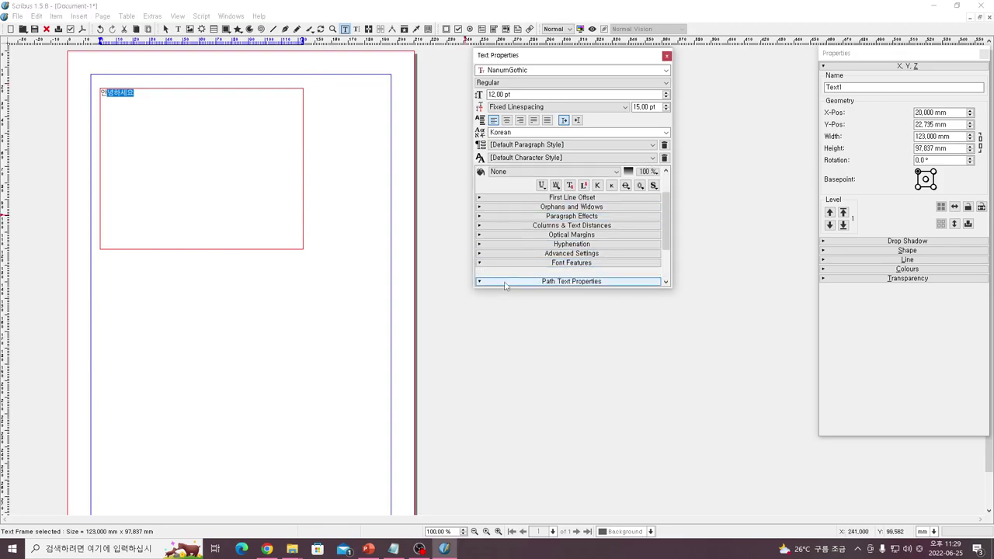
left_click(502, 282)
left_click(486, 207)
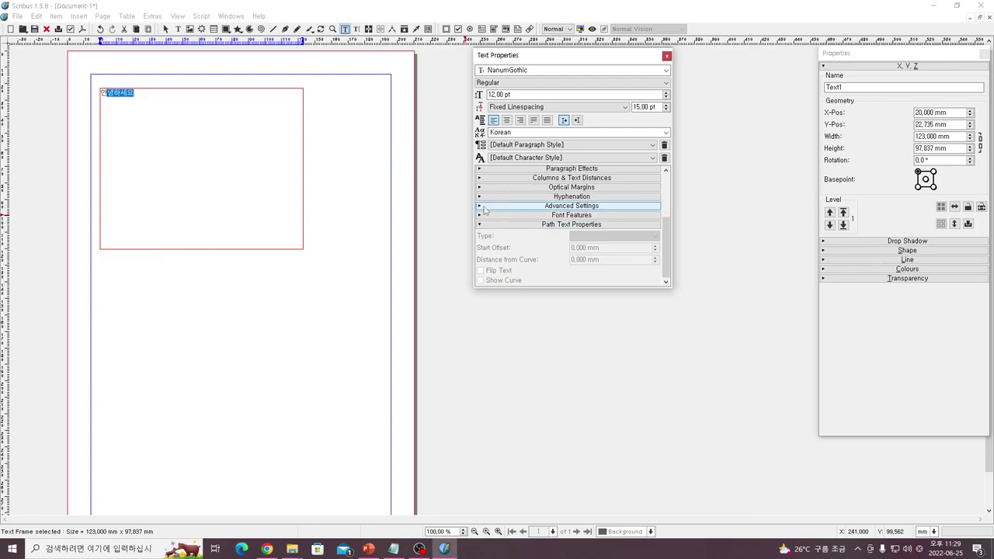
Scale the selected characters to 114 % width and 124 % height in the Advanced Settings, with minimum glyph extension at 99 %
left_click(509, 207)
scroll(516, 217, "down", 3)
scroll(520, 222, "up", 4)
scroll(526, 225, "down", 2)
scroll(527, 225, "up", 3)
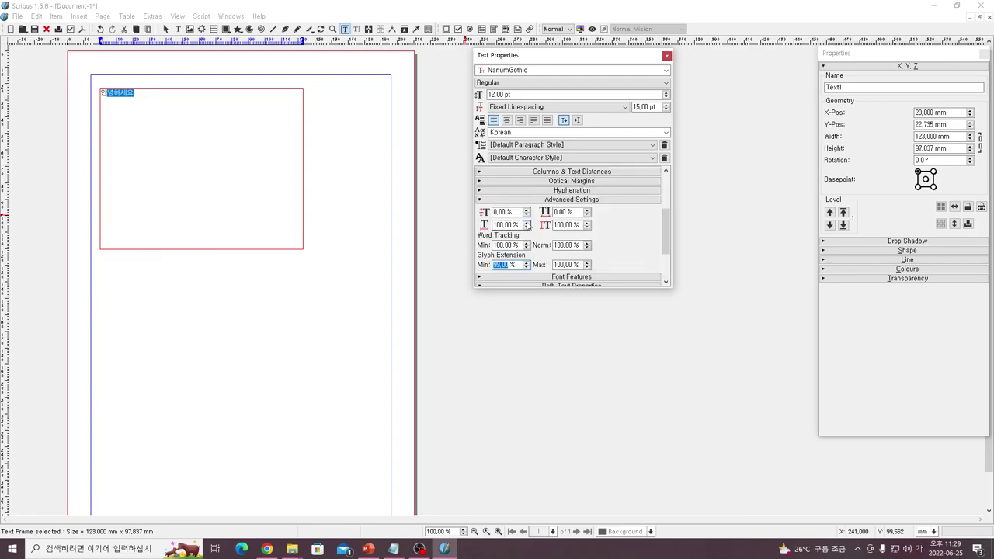
scroll(527, 224, "up", 8)
scroll(588, 225, "up", 2)
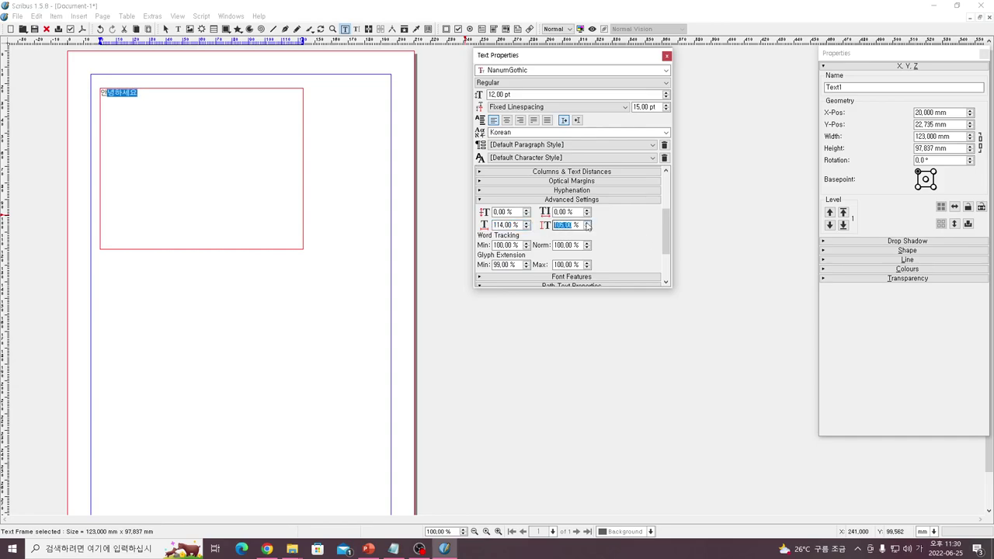
scroll(588, 225, "up", 3)
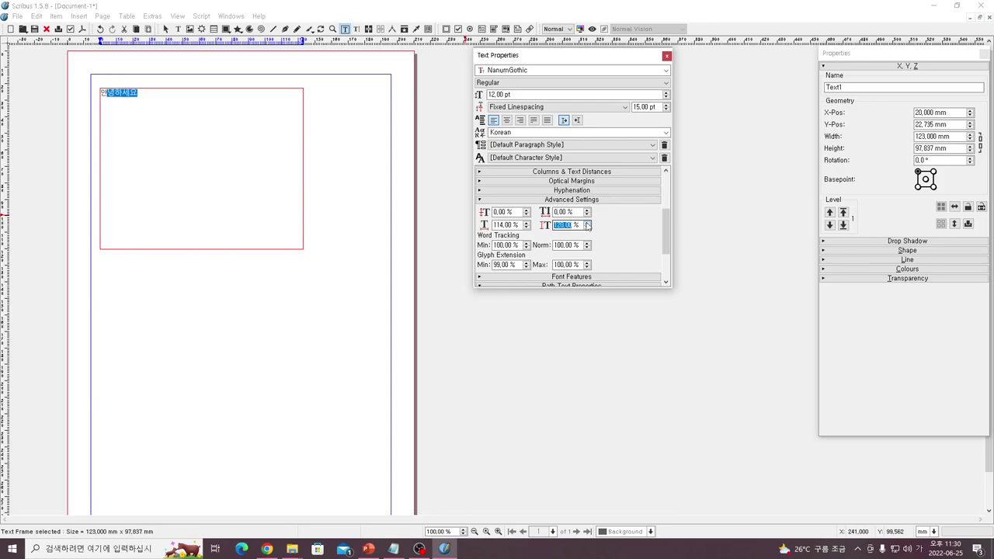
Delete the greeting text and remove the empty text frame from the page
left_click(140, 94)
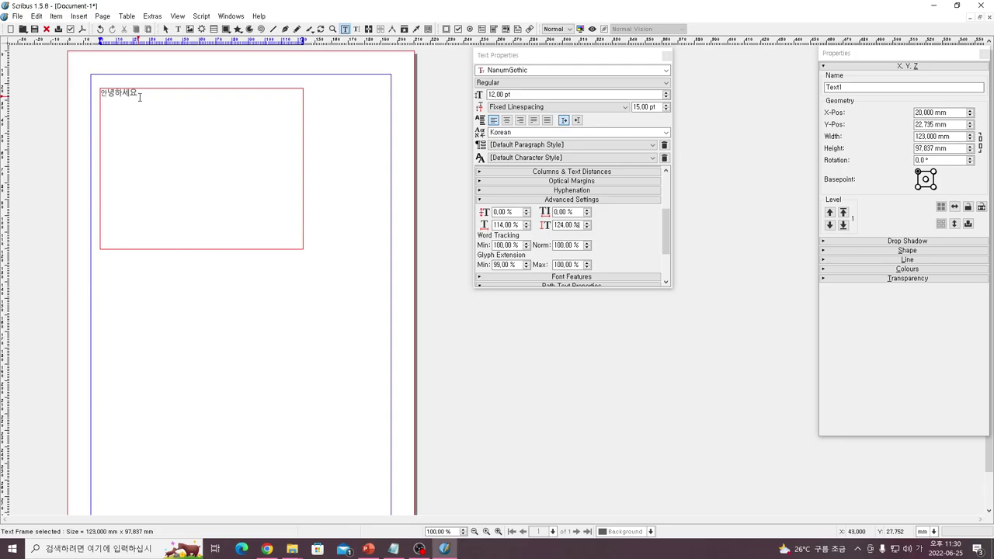
type("요")
key("BackSpace")
key("BackSpace")
key("BackSpace")
key("BackSpace")
key("BackSpace")
left_click(221, 307)
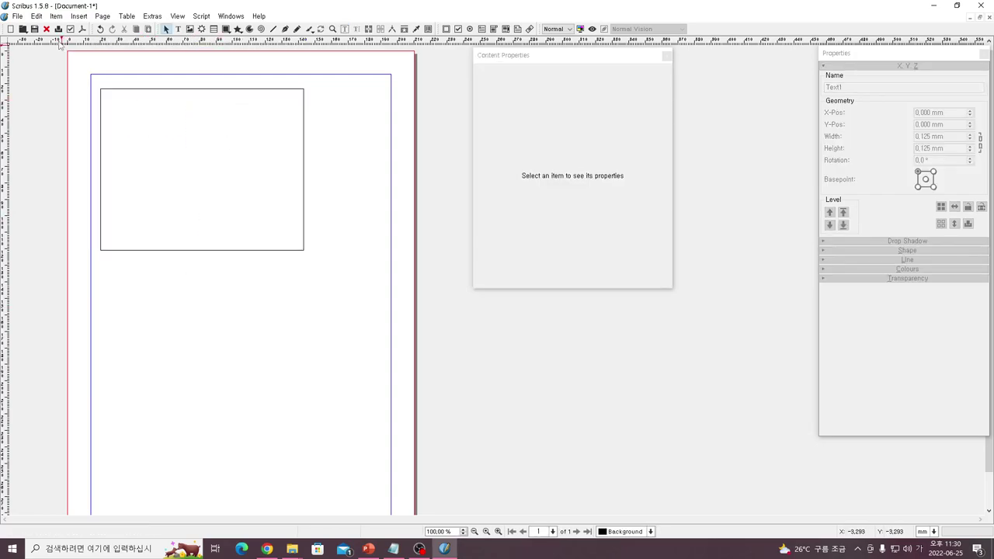
left_click(167, 120)
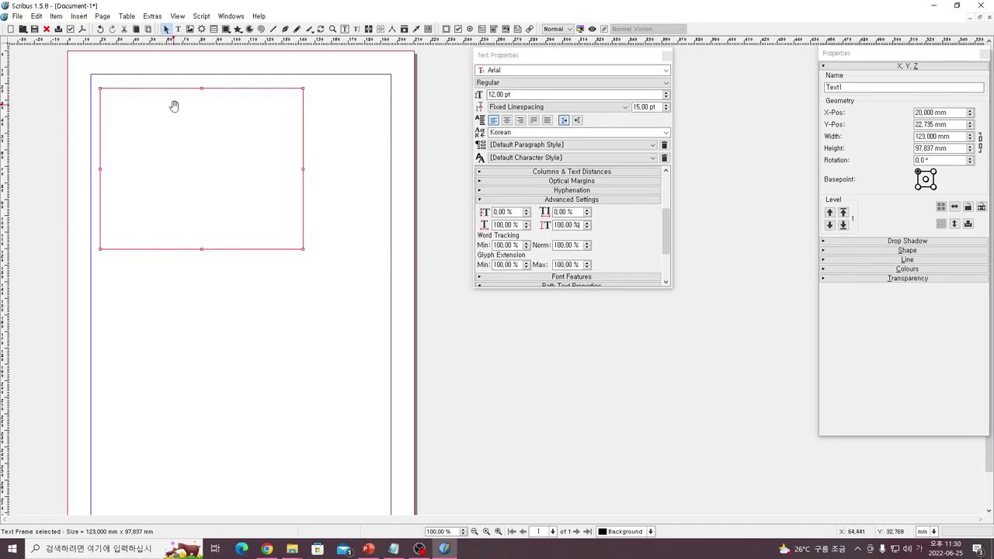
key("Delete")
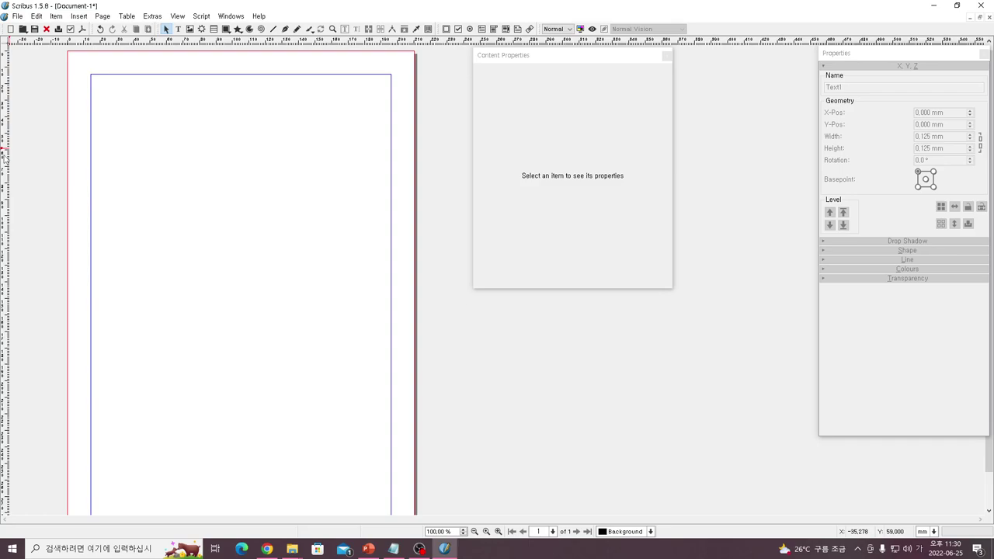
Place a vertical guide at about 90 mm on the page and turn on snapping to guides
left_click_drag(4, 155, 217, 166)
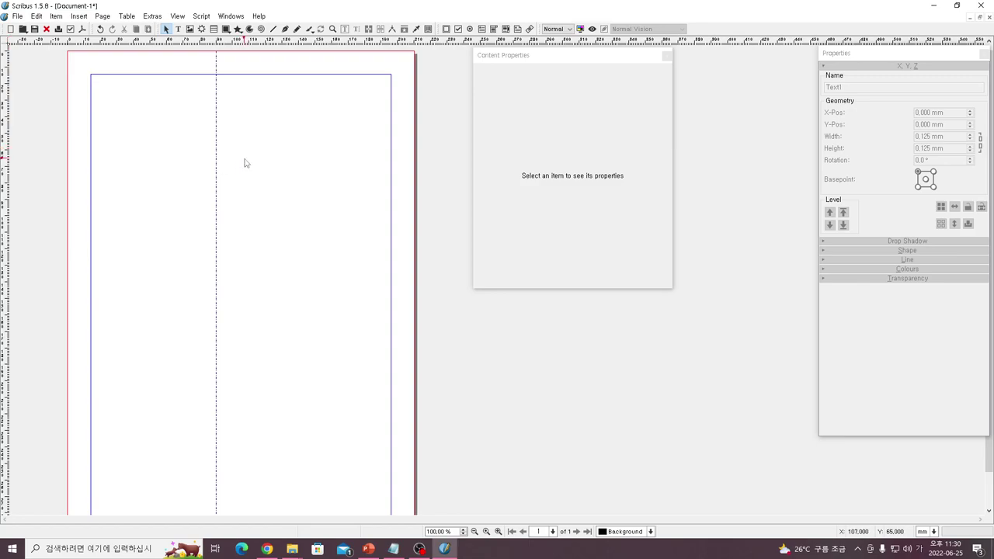
left_click(104, 16)
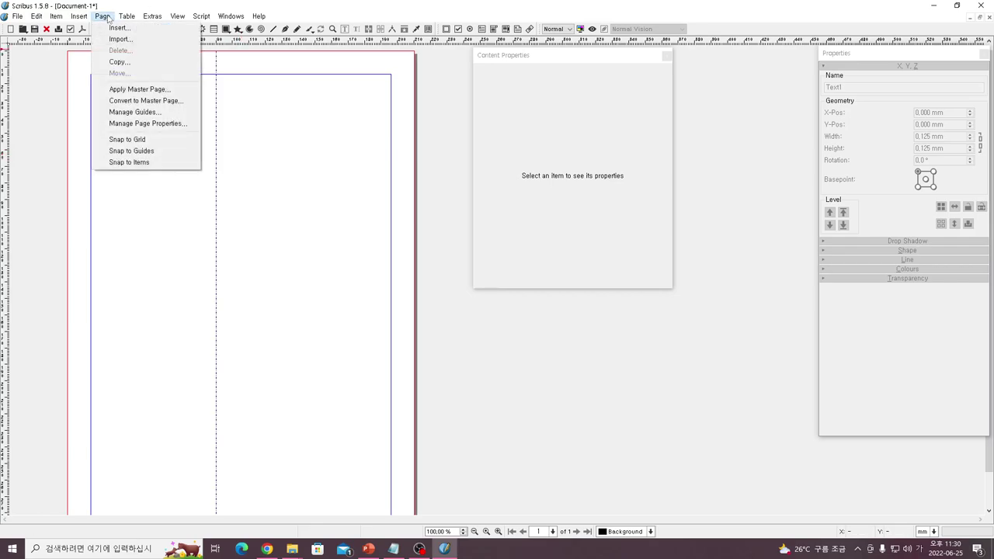
left_click(164, 156)
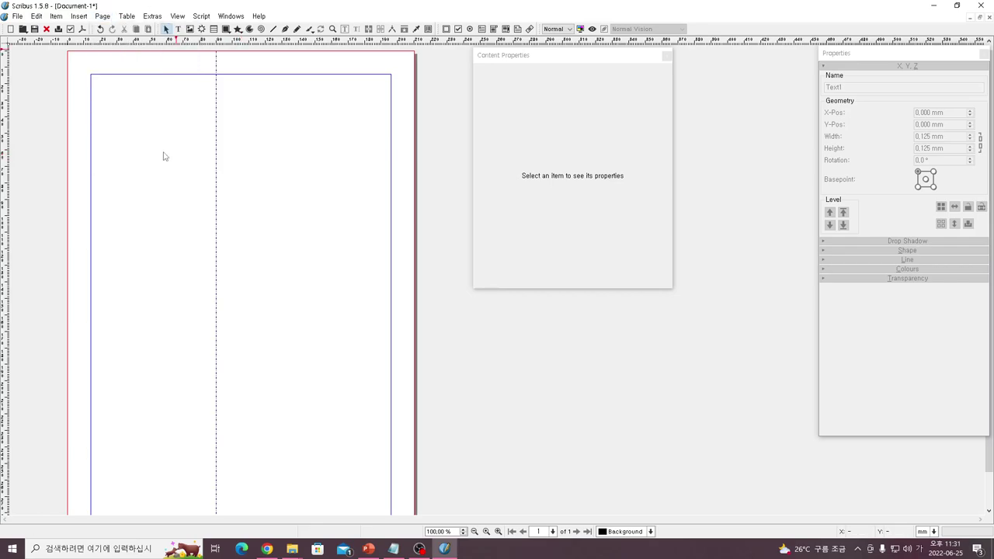
left_click(104, 16)
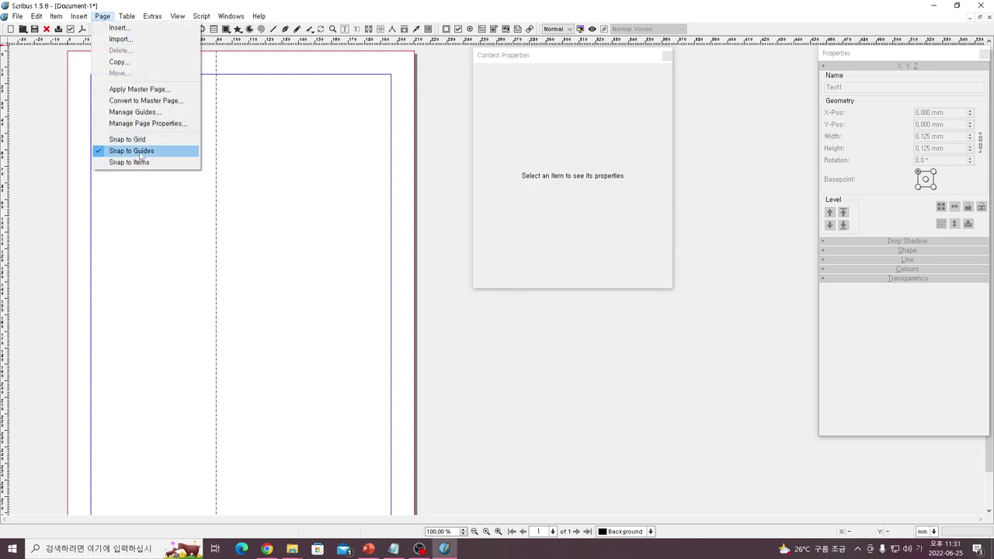
left_click(108, 107)
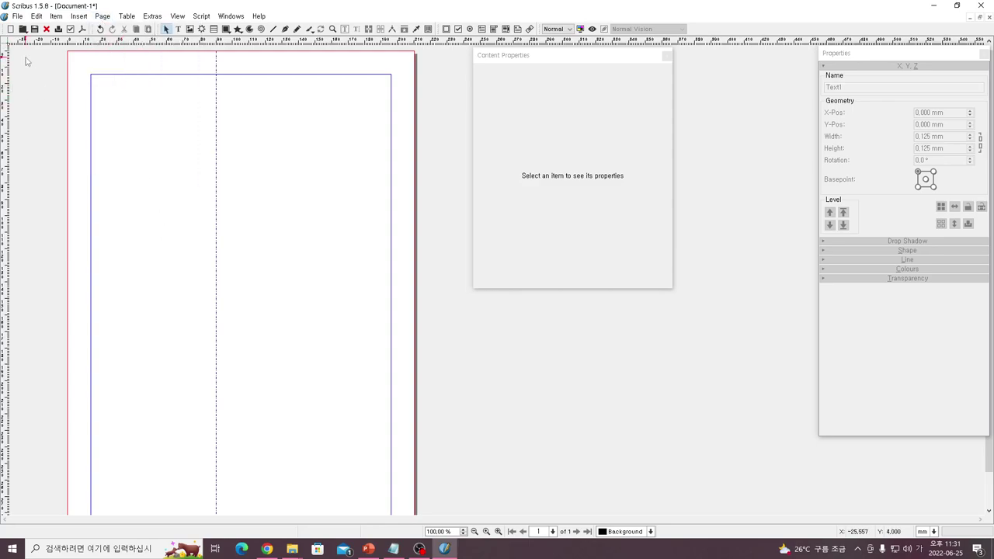
Draw two stacked text frames between the left margin and the vertical guide, about 76 × 68 mm and 76 × 82 mm
left_click(178, 29)
left_click_drag(91, 81, 216, 194)
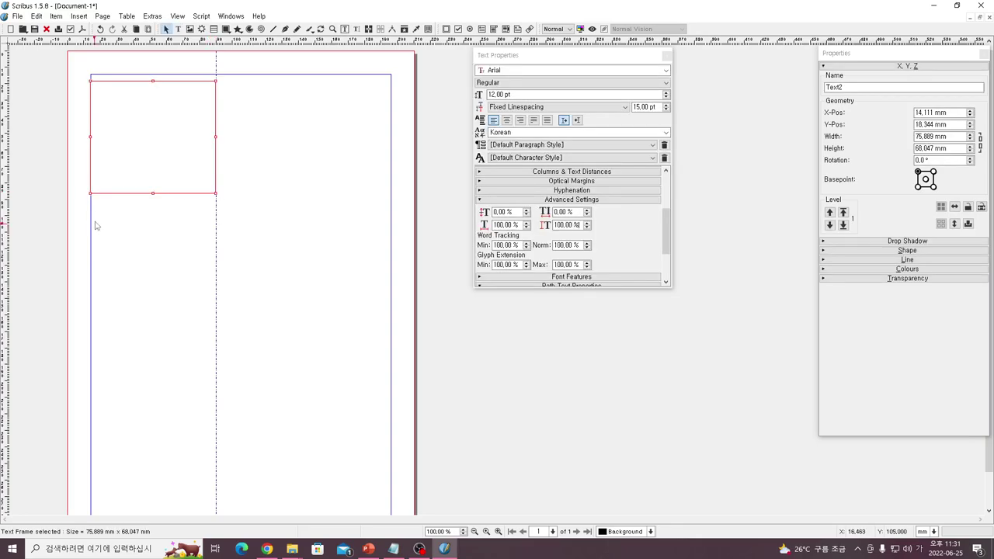
left_click(177, 29)
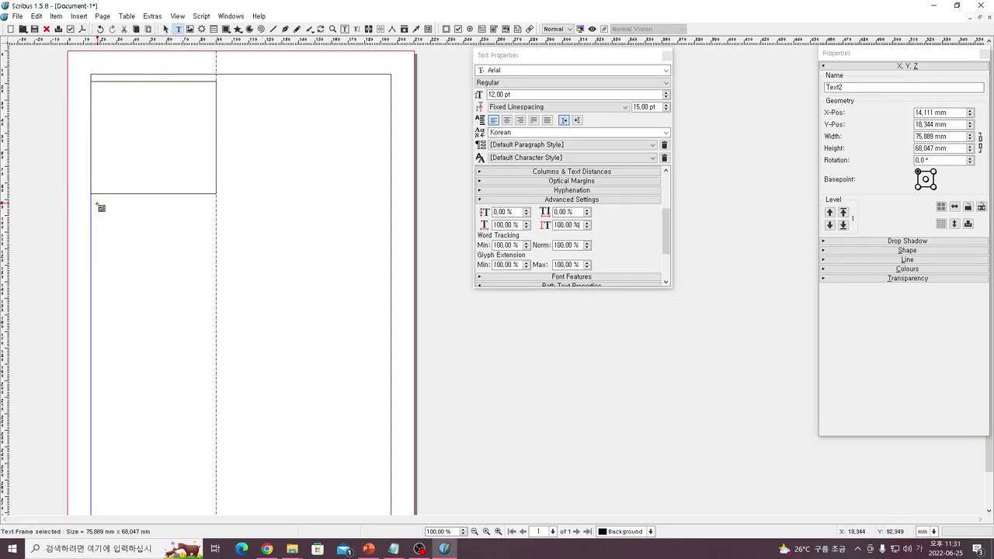
left_click_drag(91, 208, 216, 345)
left_click(308, 337)
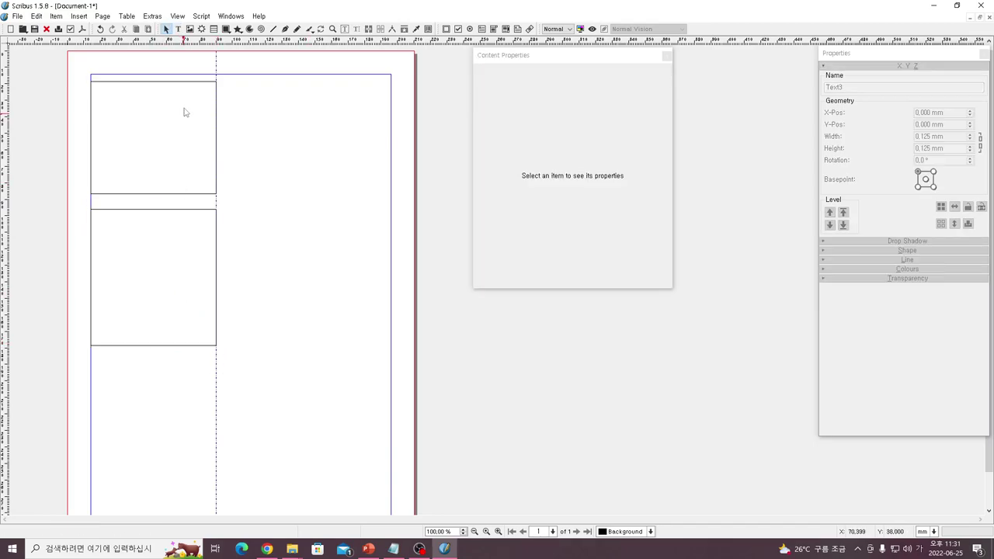
left_click(182, 277)
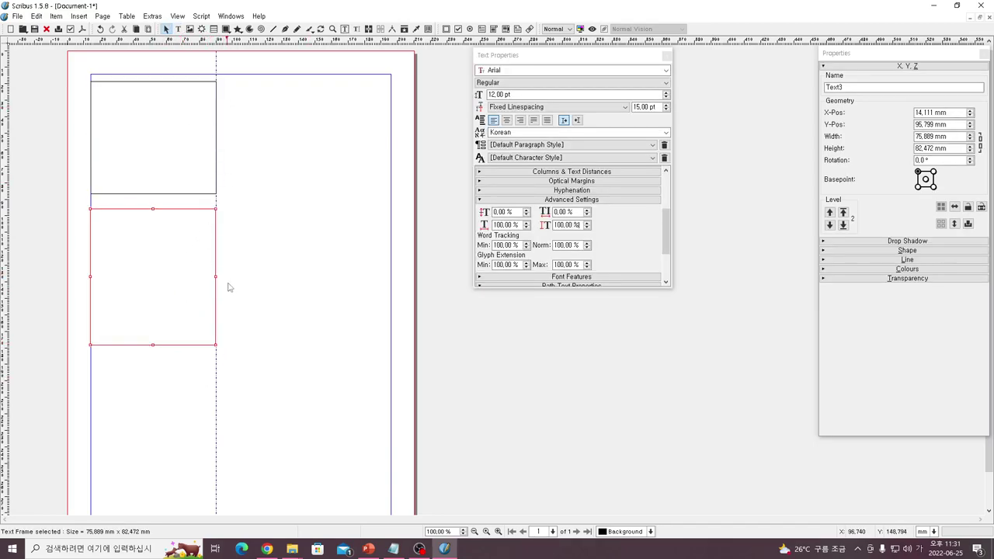
left_click(344, 177)
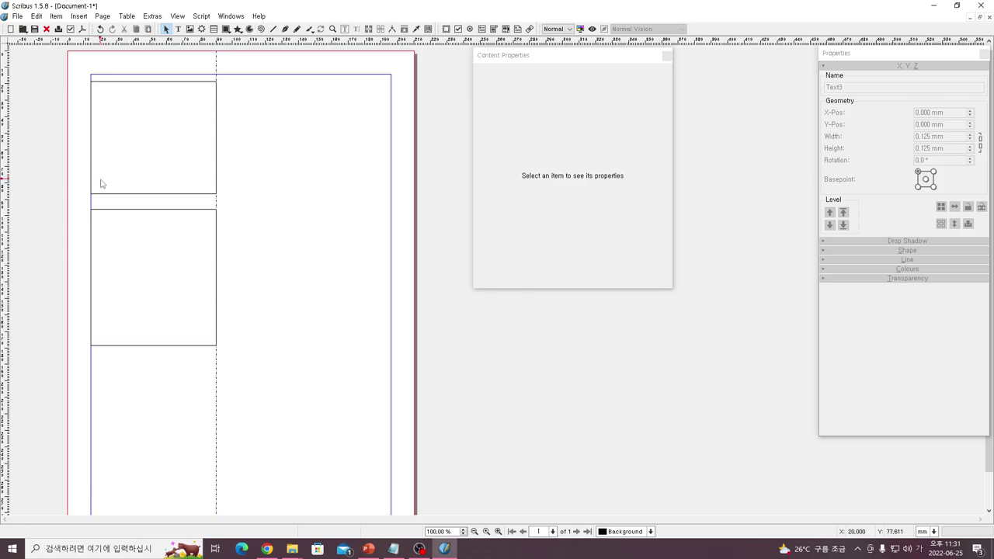
Delete the 90 mm vertical guide in the Guide Manager
right_click(277, 169)
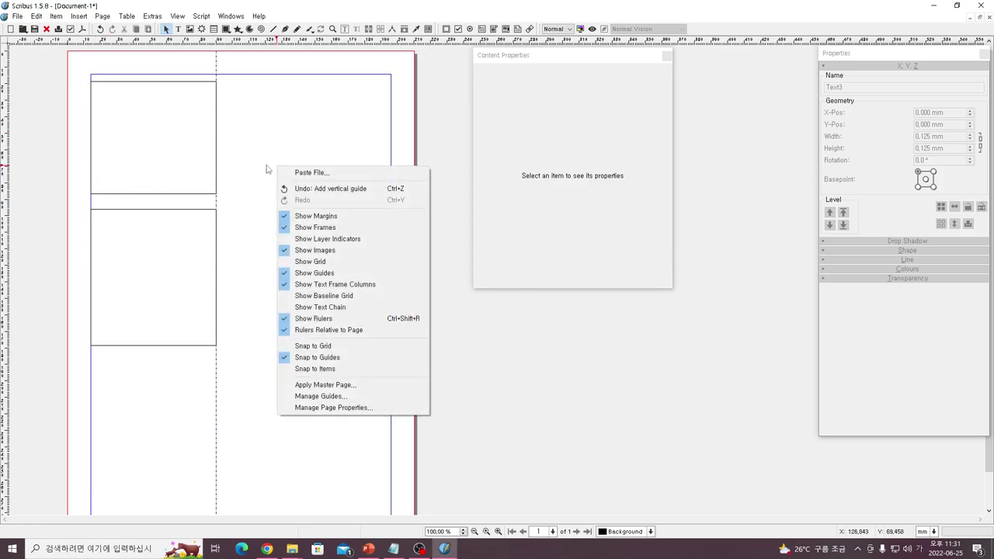
left_click(326, 401)
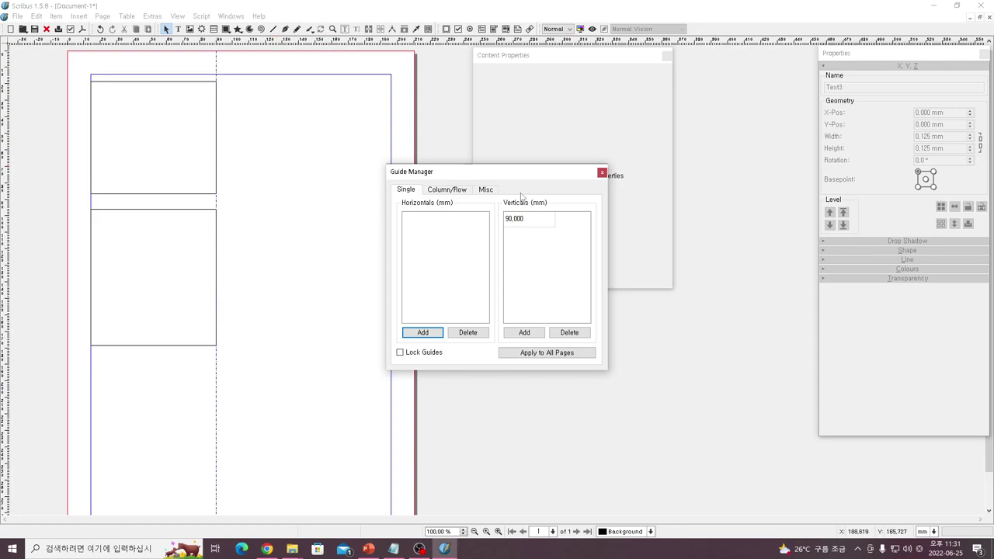
left_click(531, 221)
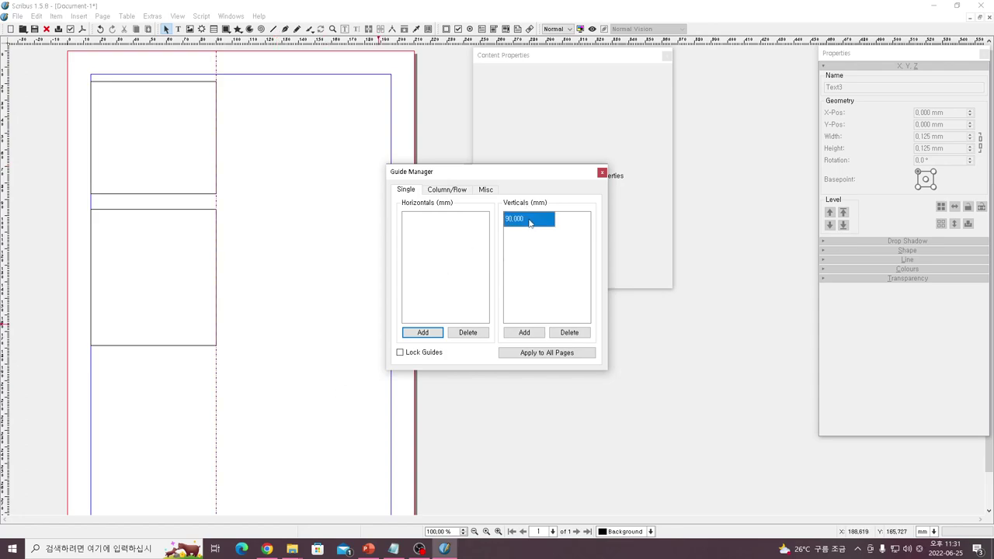
left_click(533, 225)
left_click(569, 332)
Add two vertical guides at exactly 110 mm and 120 mm
left_click(524, 332)
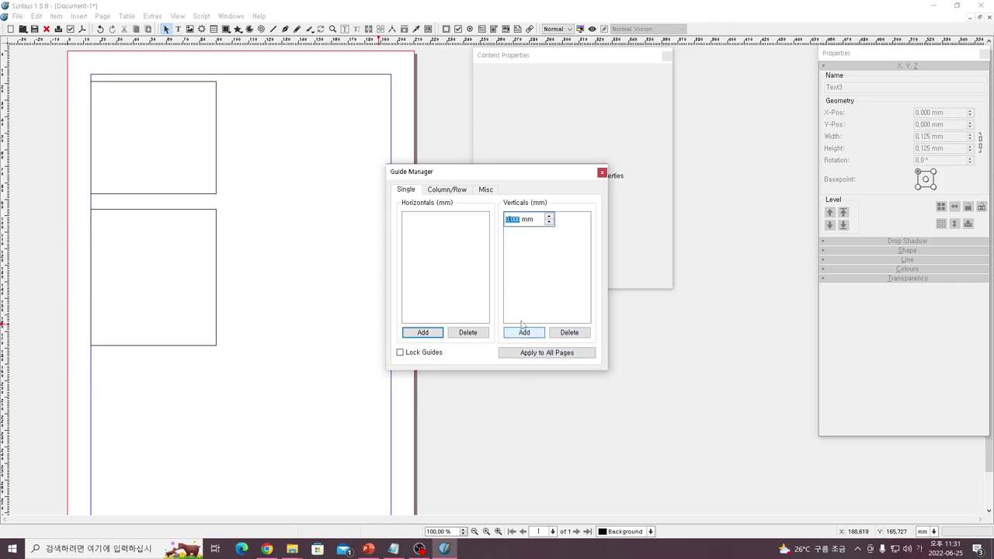
left_click(519, 219)
left_click_drag(519, 219, 497, 223)
left_click(509, 221)
type("110")
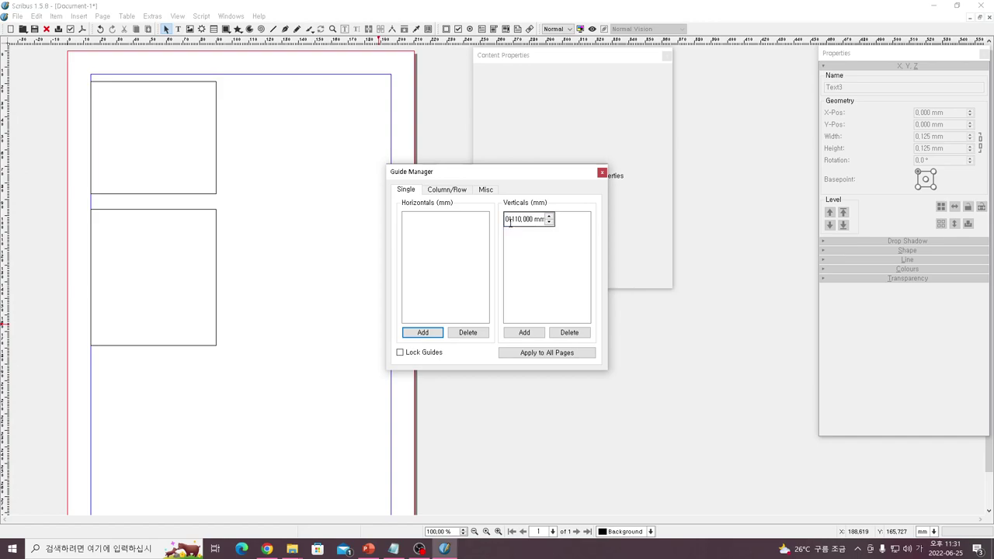
left_click(530, 257)
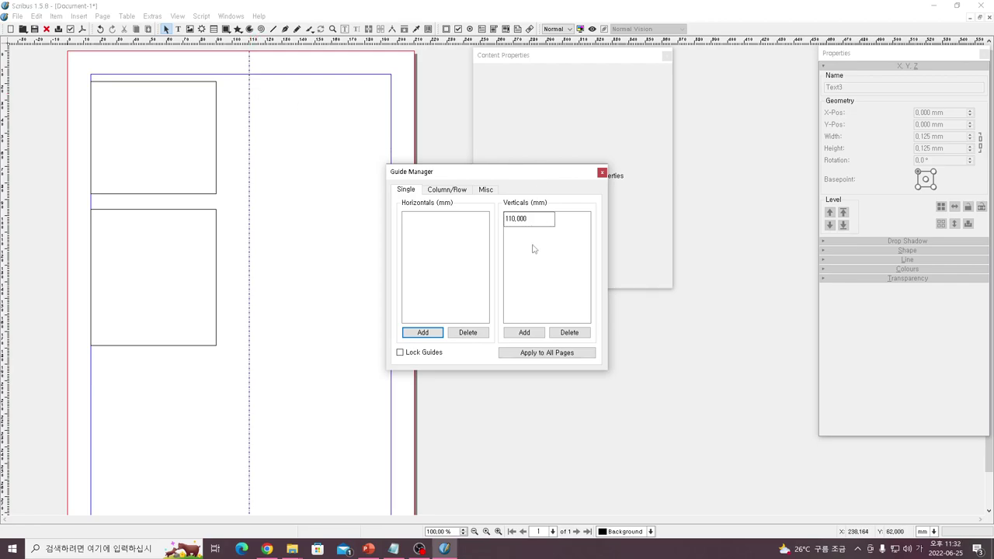
left_click(524, 332)
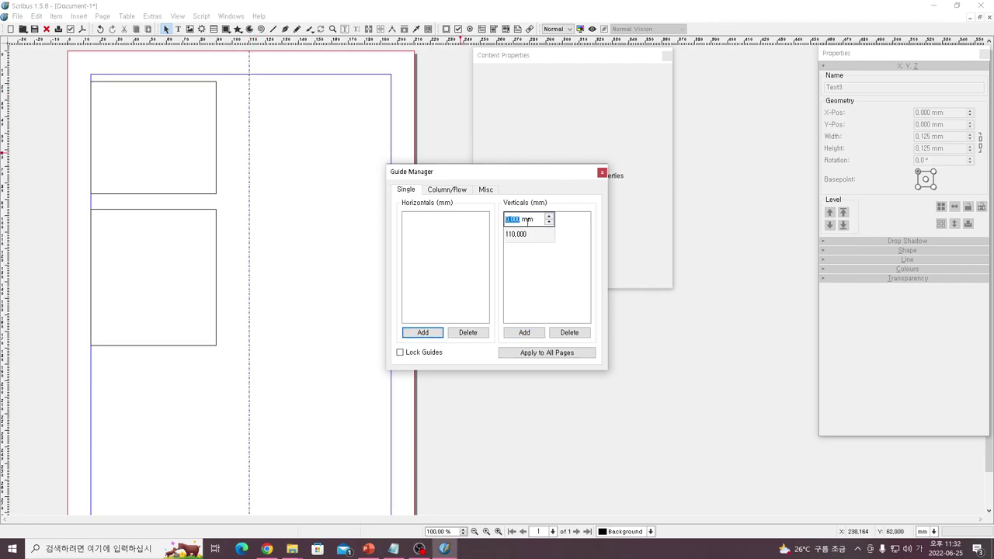
type("120")
key("Return")
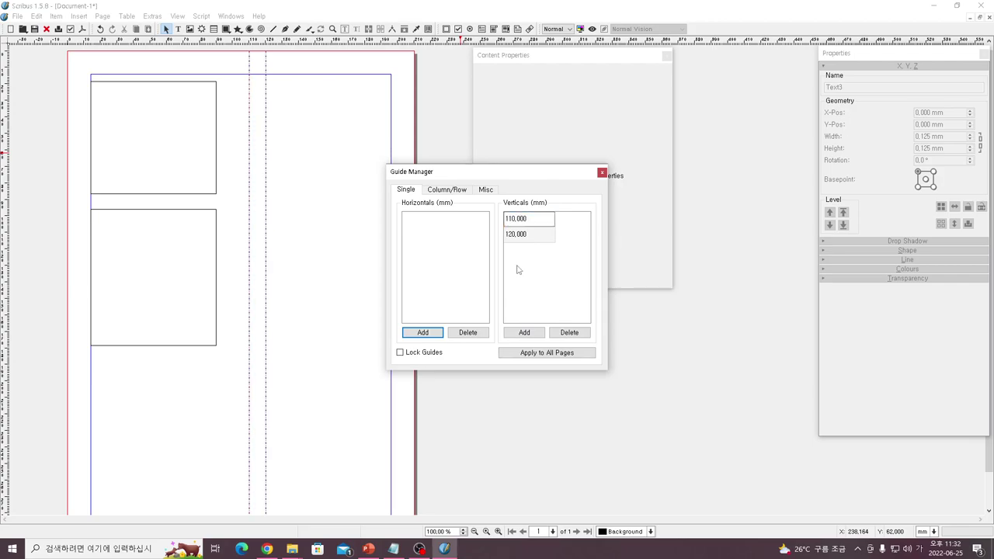
Add a horizontal guide at 50 mm and delete it again
left_click(424, 333)
type("50")
key("Return")
left_click(440, 221)
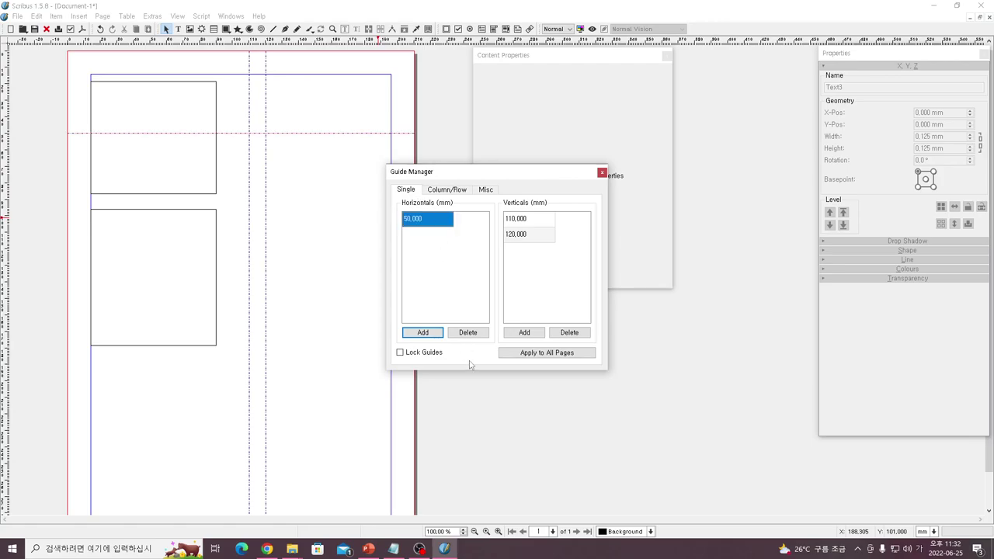
left_click(470, 336)
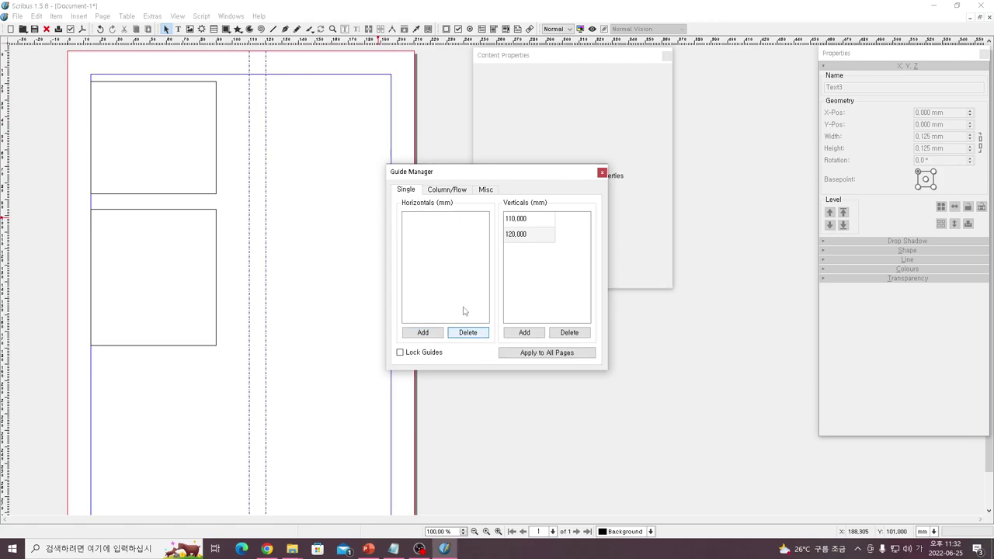
Apply the vertical guides to all pages and close the Guide Manager
left_click(543, 357)
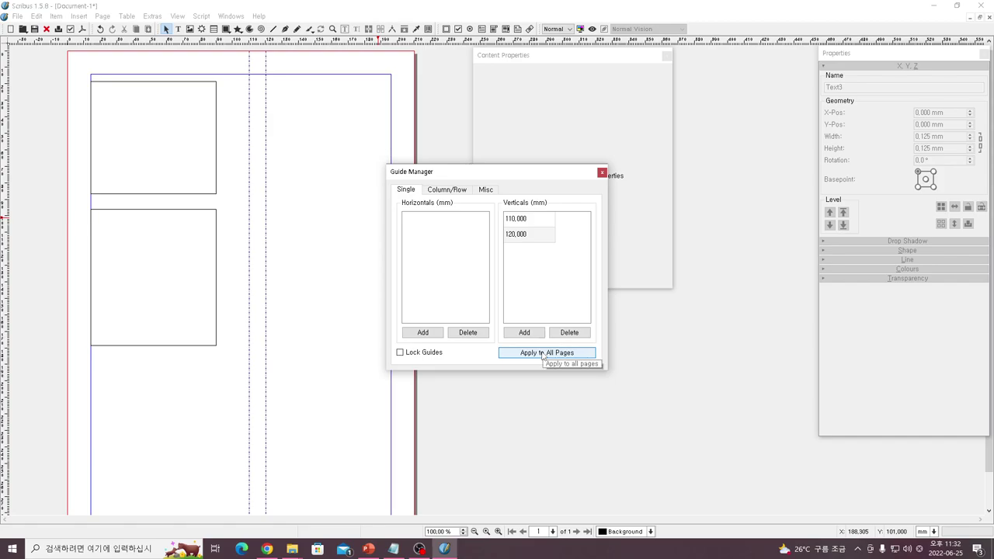
left_click(542, 353)
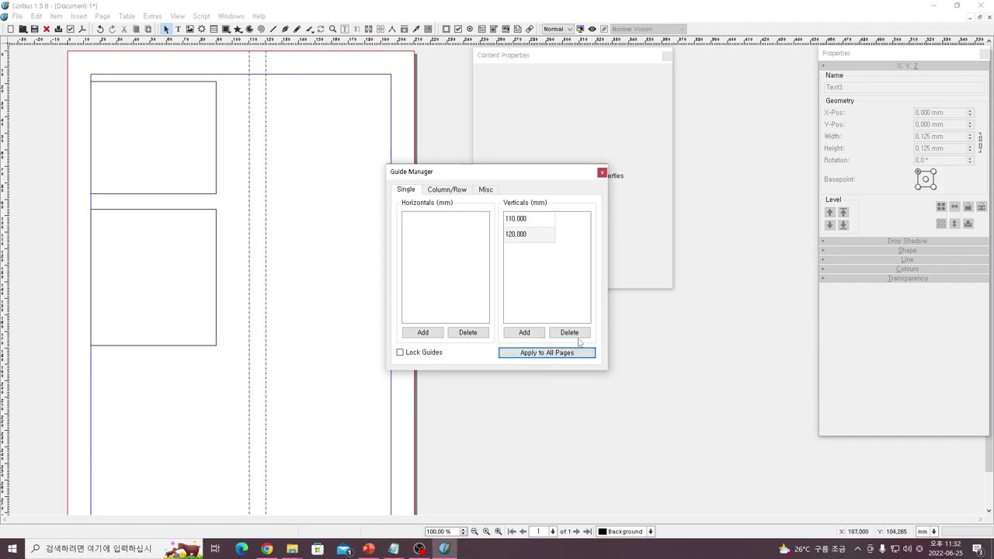
left_click(602, 172)
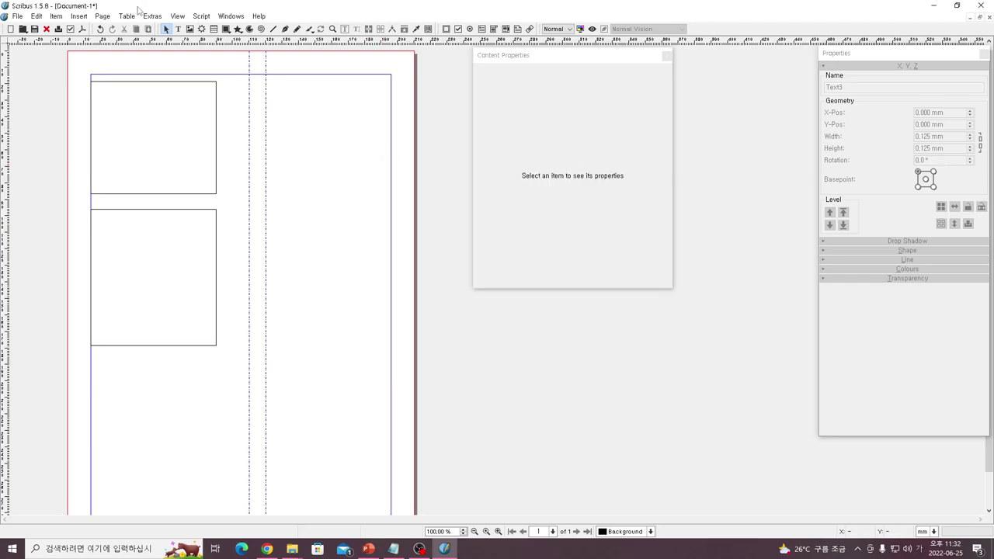
Show the page grid and hide it again
left_click(177, 17)
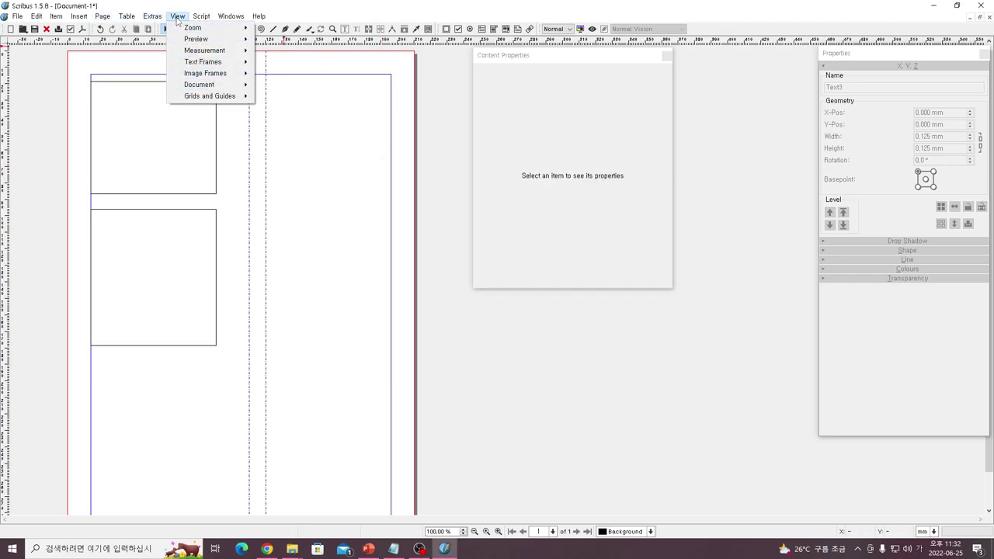
mouse_move(202, 97)
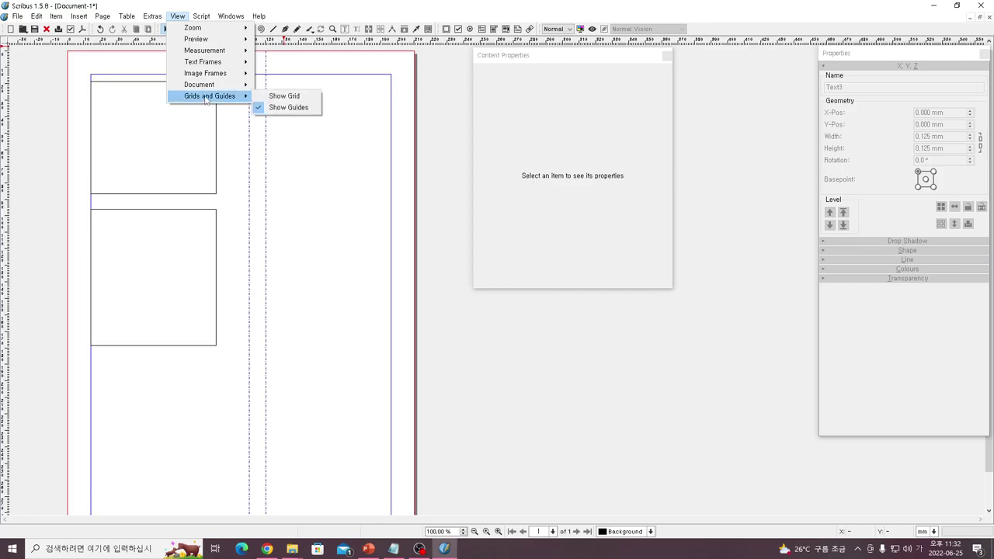
left_click(288, 96)
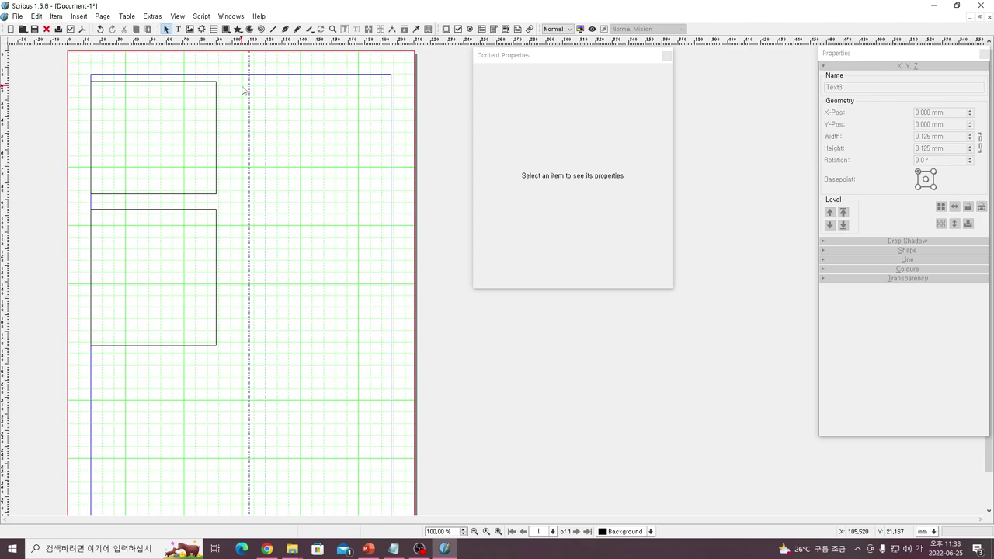
left_click(177, 16)
mouse_move(209, 97)
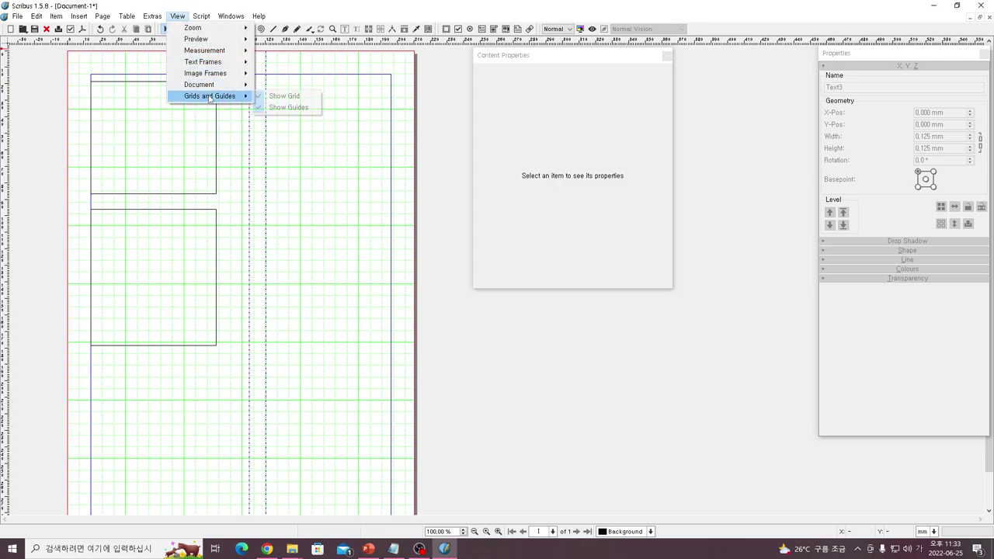
left_click(284, 95)
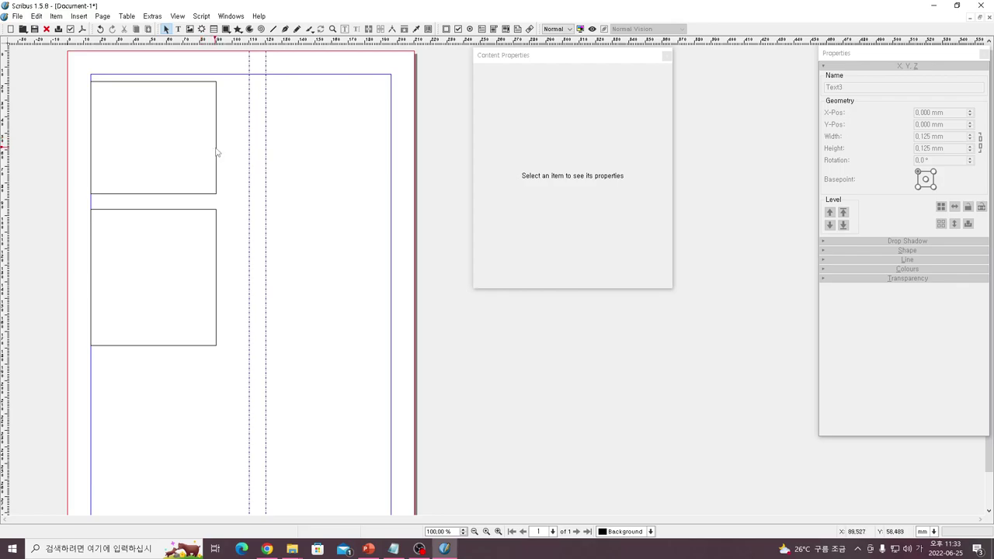
Delete both empty text frames from the page
left_click(198, 169)
key("Delete")
left_click(179, 256)
key("Delete")
Draw an image frame about 96 × 109 mm from the upper-left margin corner to the 110 mm guide and load wine-g19cbc7cba_1920.jpg
left_click(190, 29)
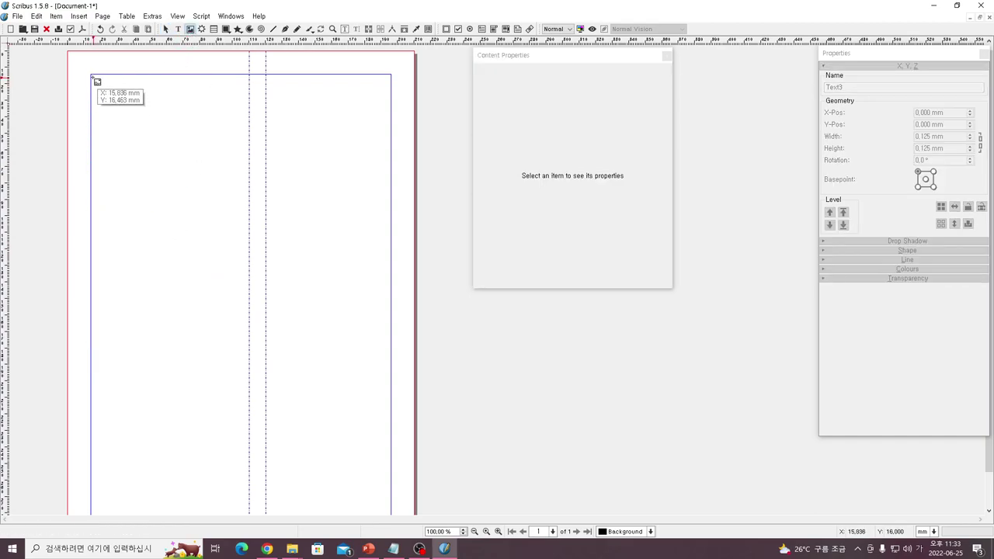
left_click_drag(92, 75, 250, 255)
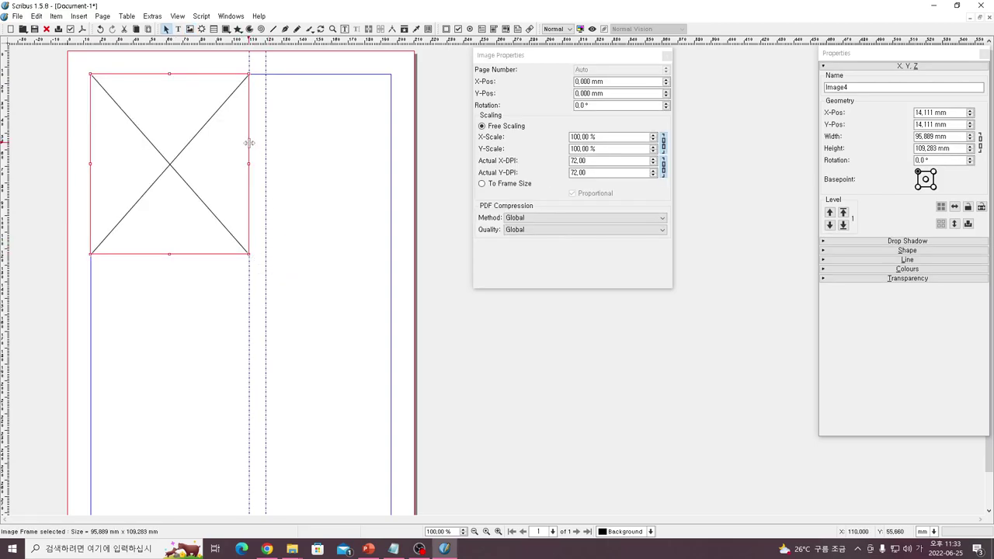
double_click(184, 211)
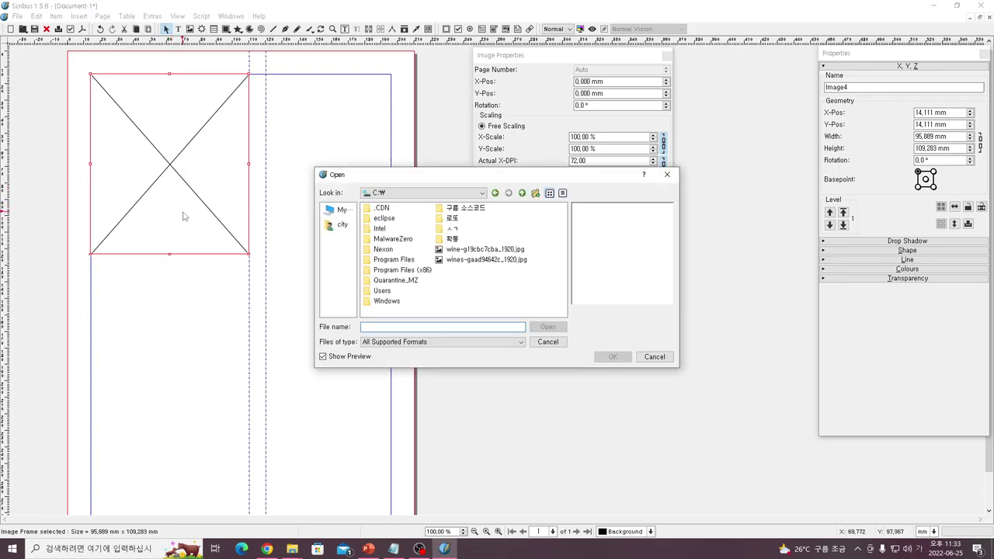
left_click(480, 253)
left_click(482, 261)
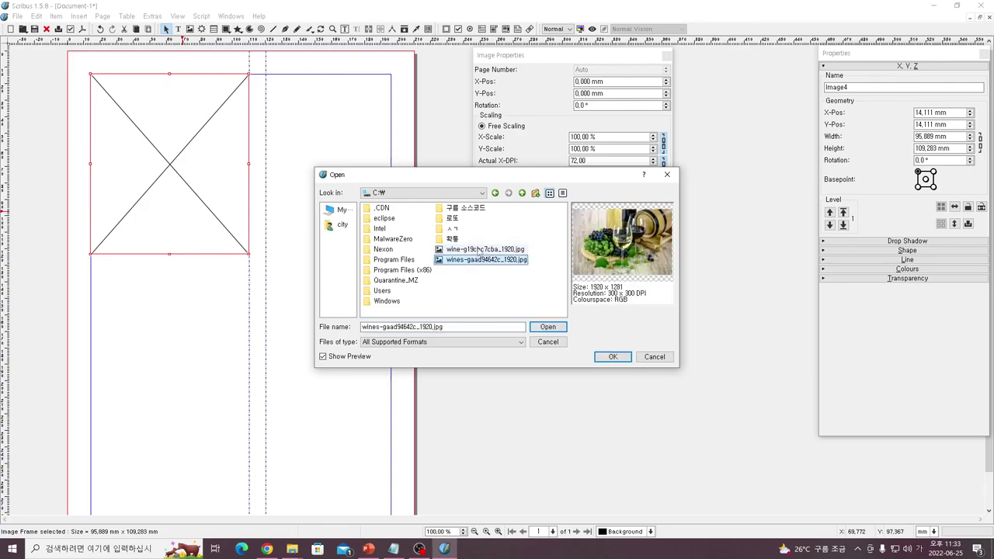
double_click(479, 250)
Try the Blur, Brightness and Duotone image effects on the wine photo and cancel them
left_click(572, 244)
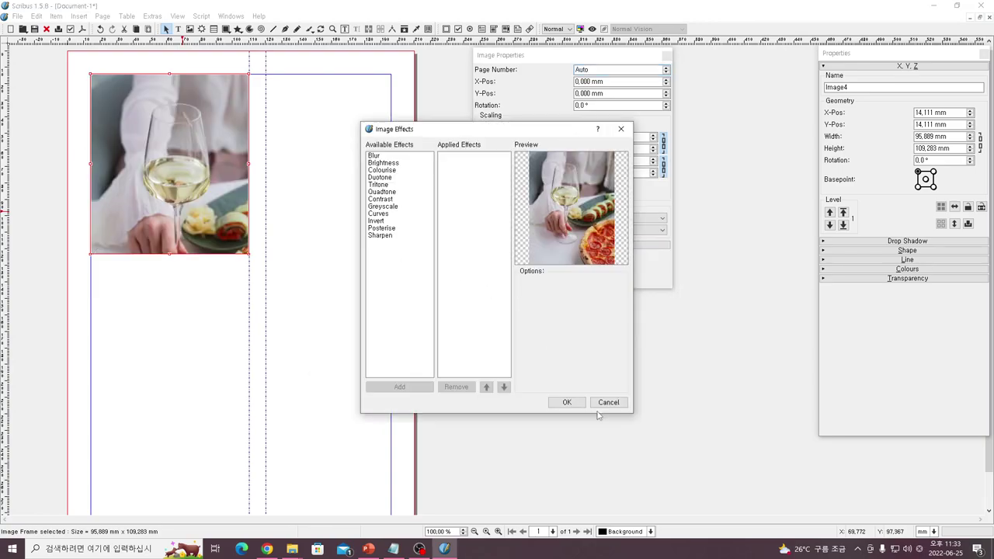
left_click(379, 157)
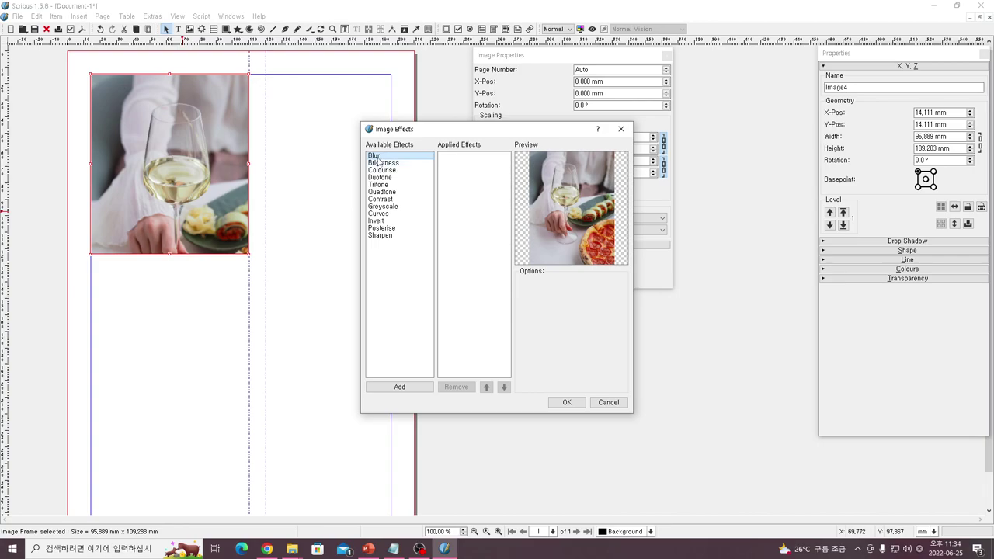
double_click(379, 156)
double_click(382, 163)
double_click(380, 177)
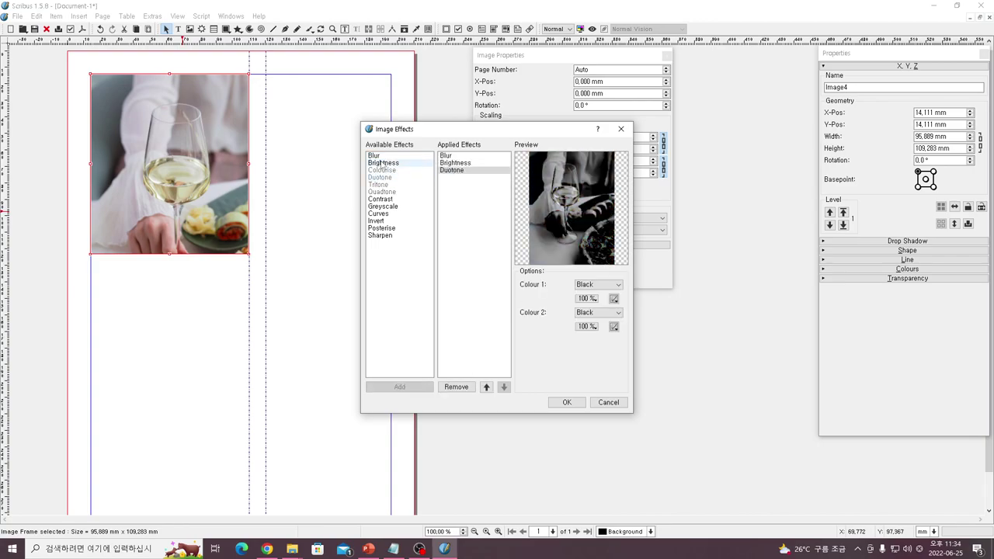
double_click(374, 156)
left_click(611, 405)
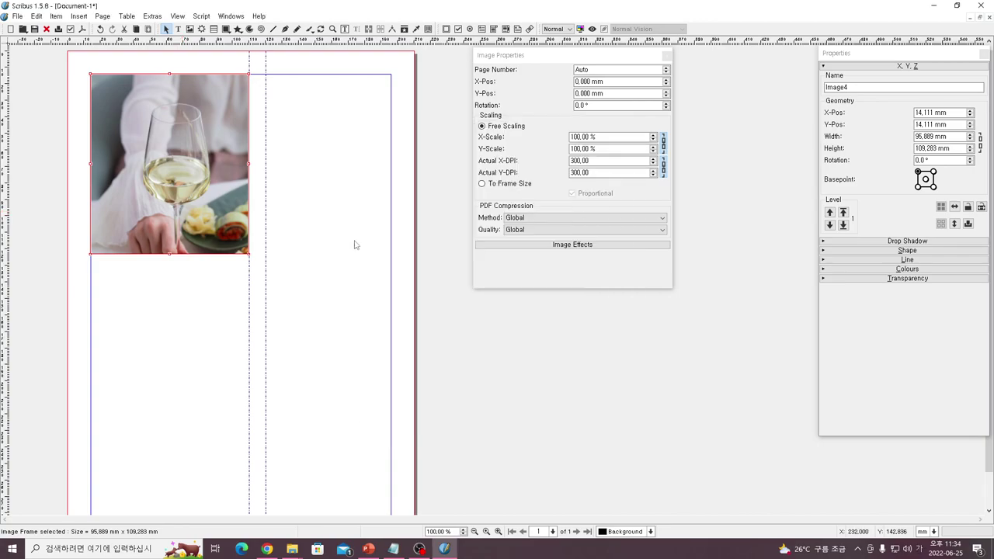
Shift the wine photo inside its frame to an offset of about X -17.2 mm and Y -2.5 mm
double_click(170, 172)
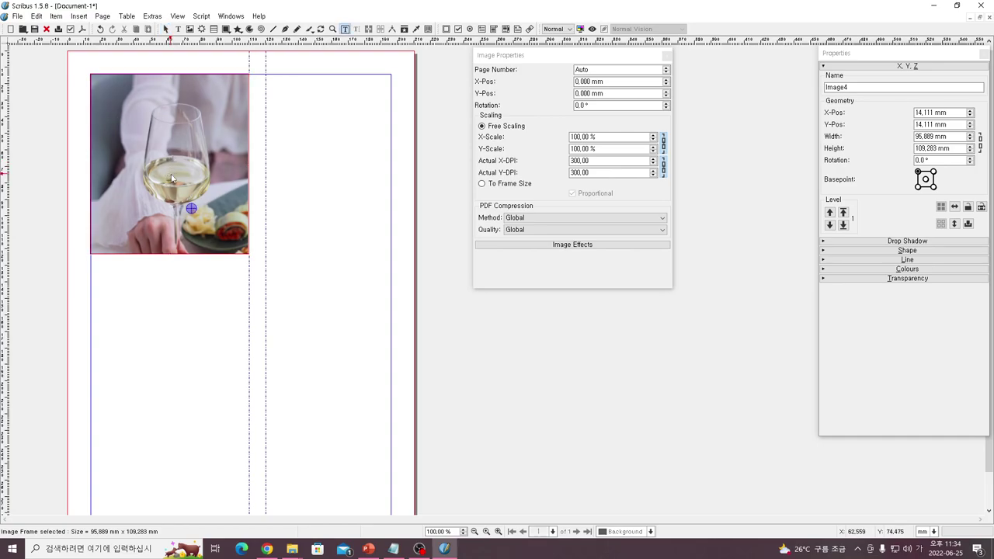
left_click_drag(190, 209, 174, 188)
left_click(176, 321)
left_click(159, 180)
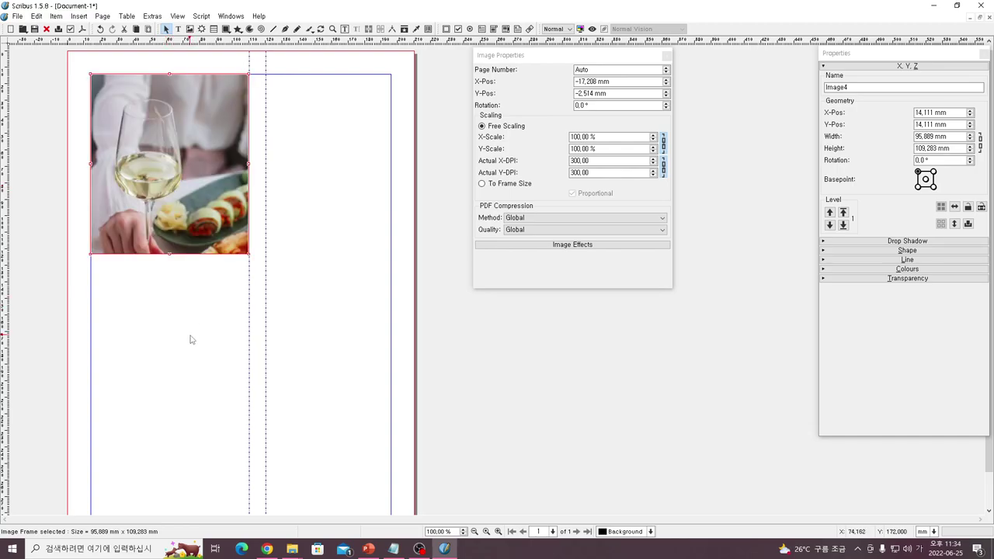
left_click(189, 337)
double_click(172, 185)
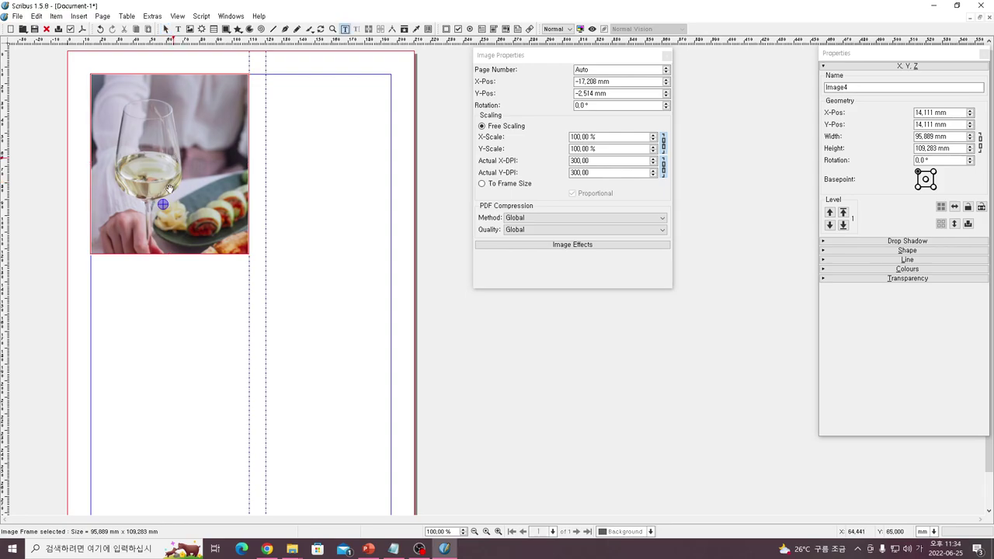
key("Escape")
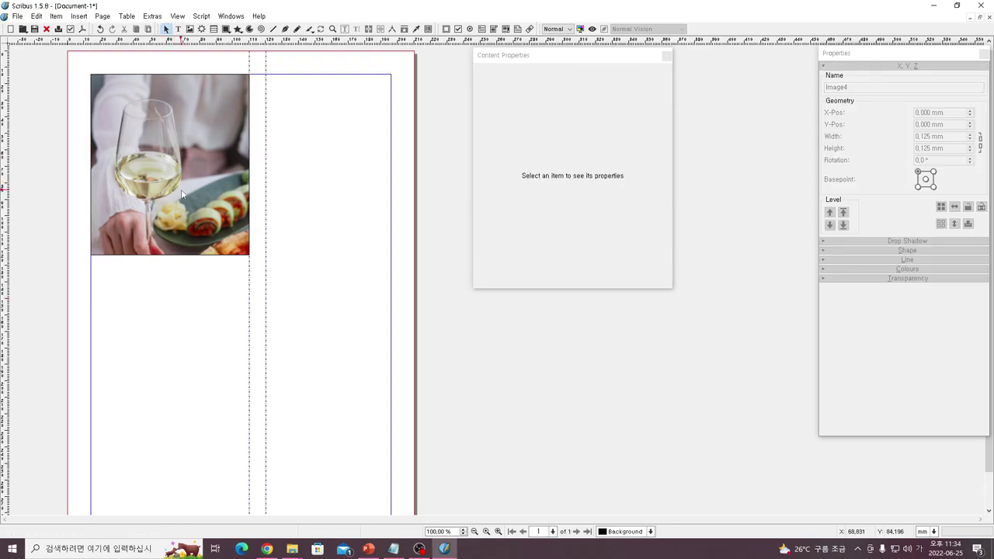
Adjust the wine photo to its frame
left_click(183, 195)
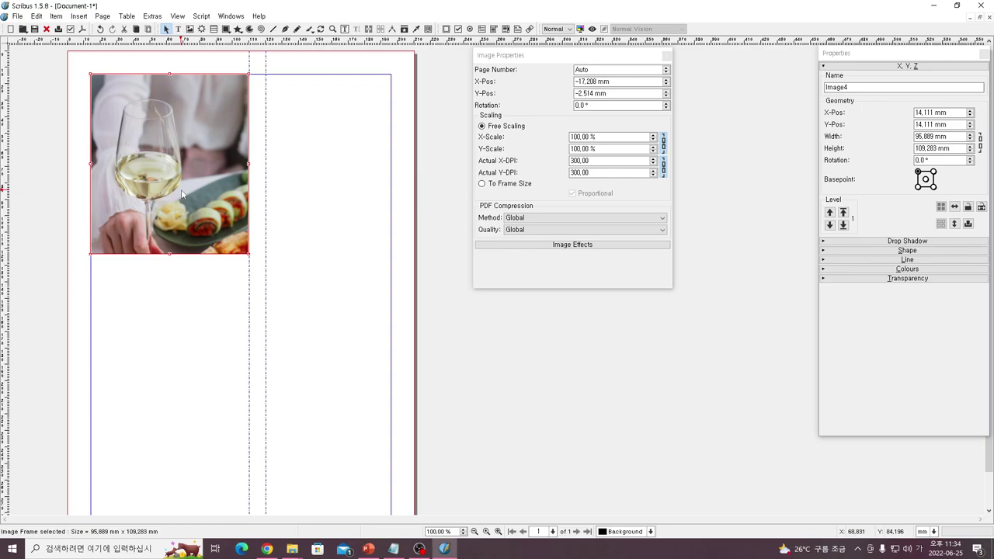
right_click(181, 167)
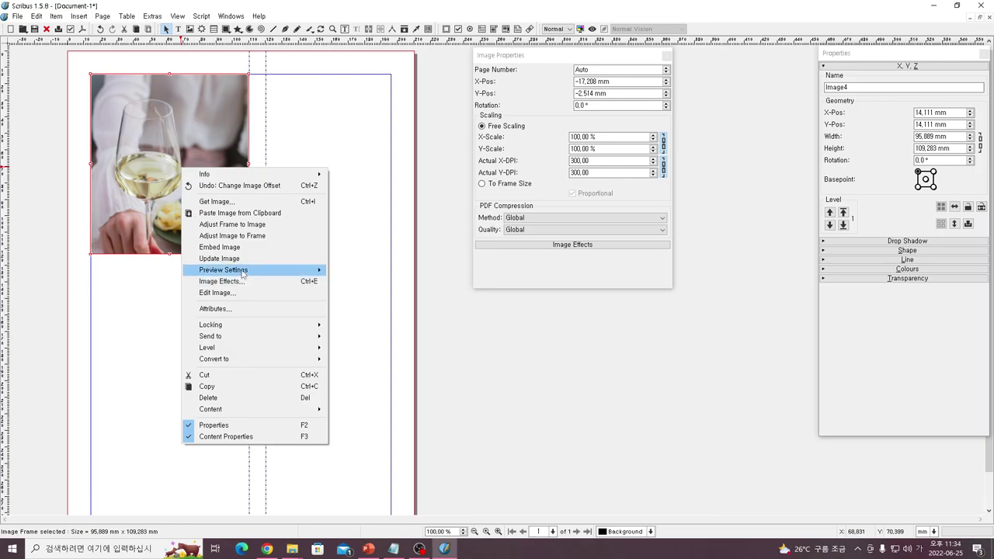
mouse_move(241, 273)
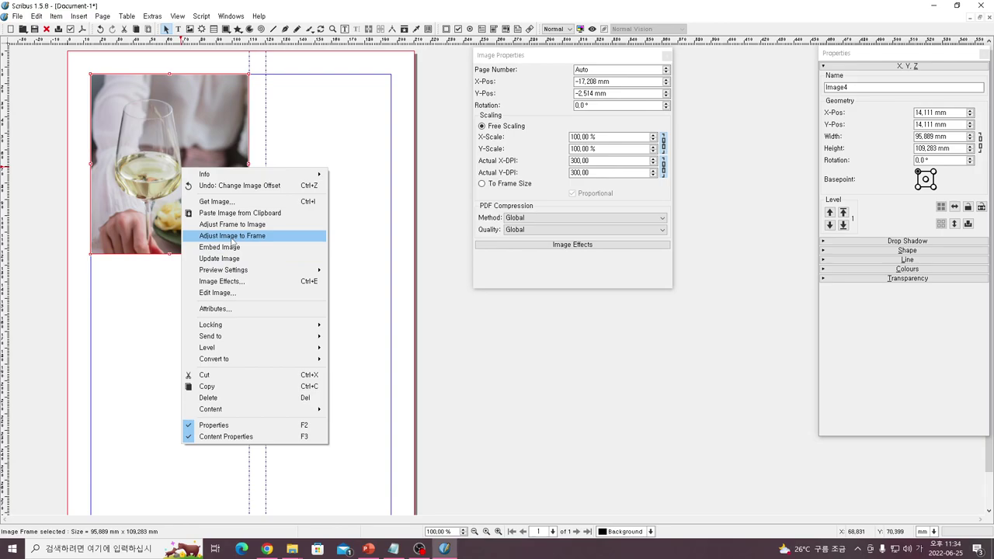
left_click(232, 236)
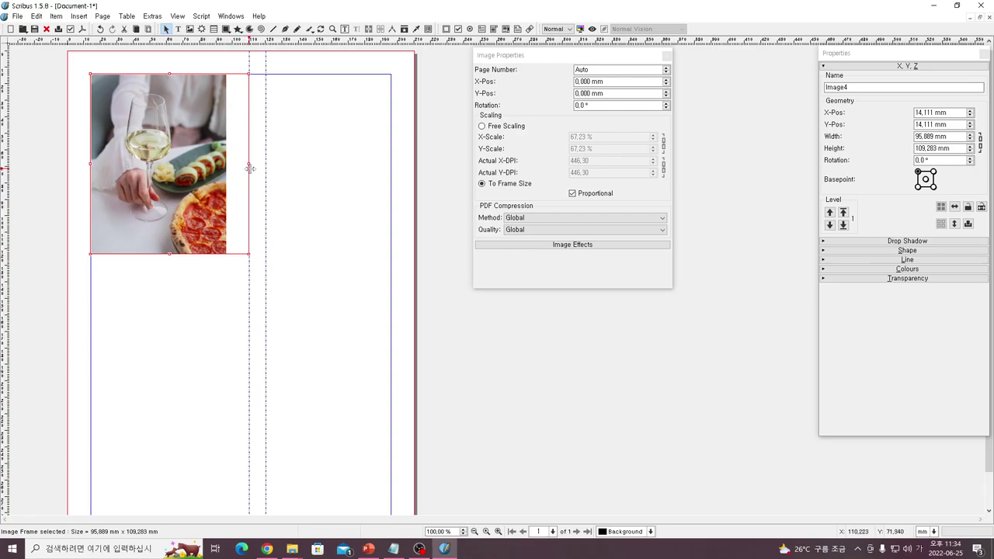
Adjust the frame to the wine photo and undo both fitting operations
right_click(191, 207)
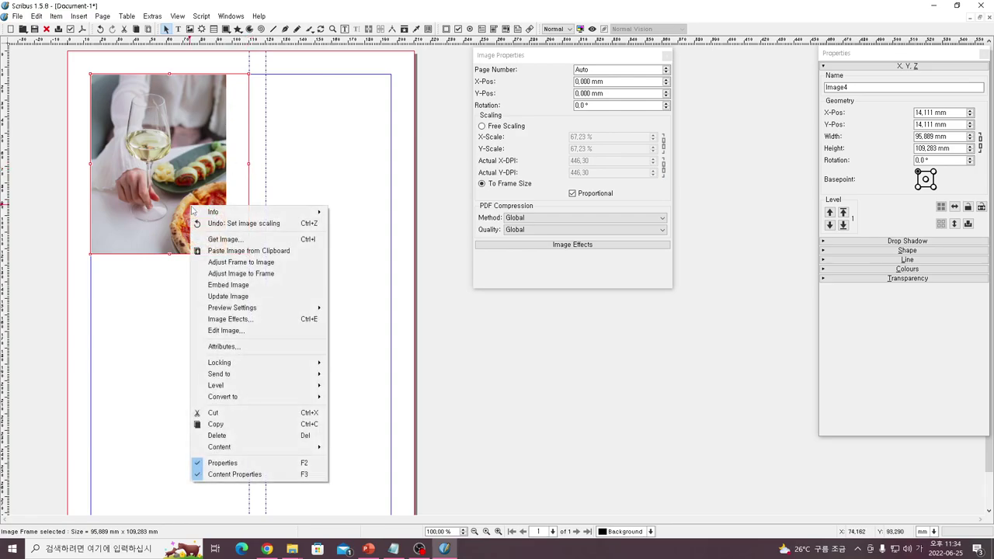
left_click(222, 263)
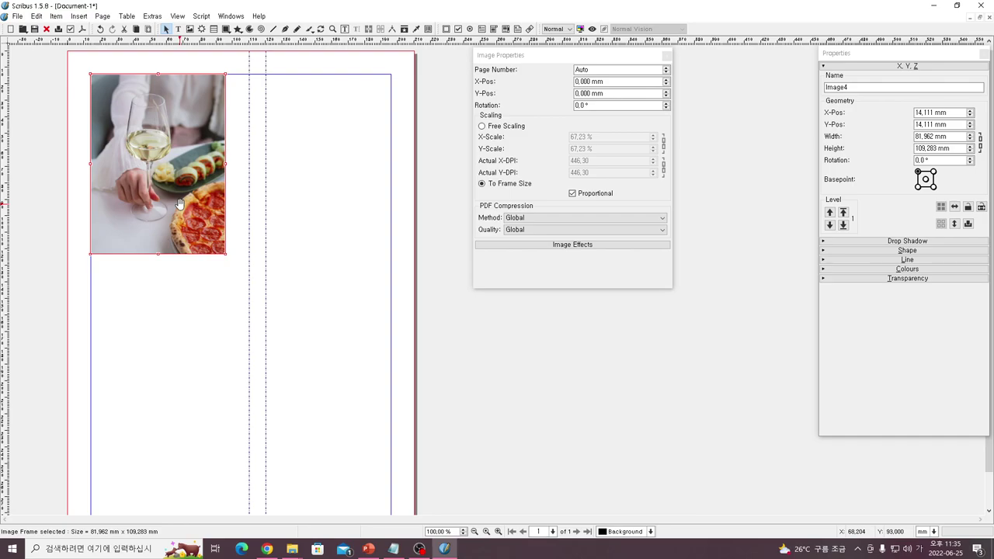
key("ctrl+z")
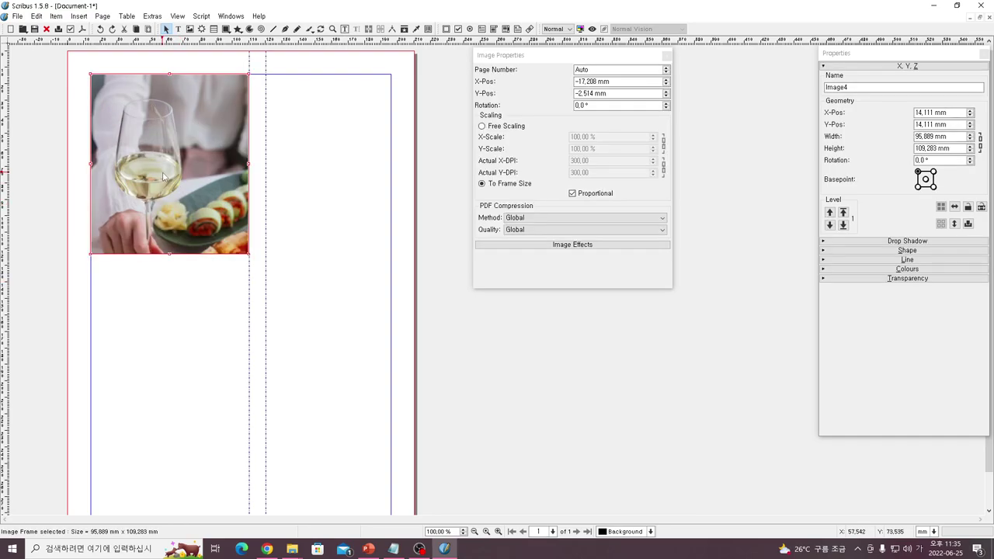
Try to adjust the wine photo to its frame again
right_click(161, 173)
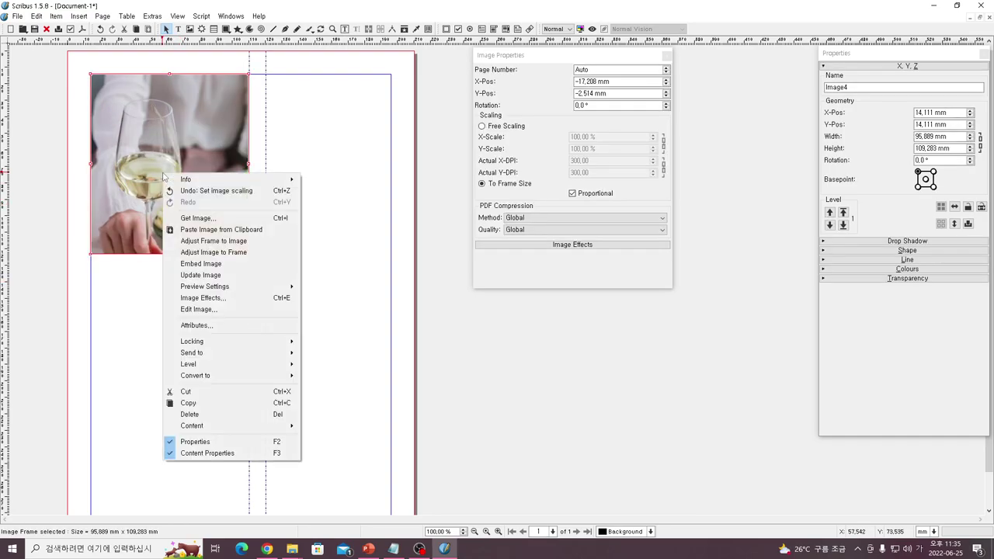
left_click(221, 255)
right_click(162, 183)
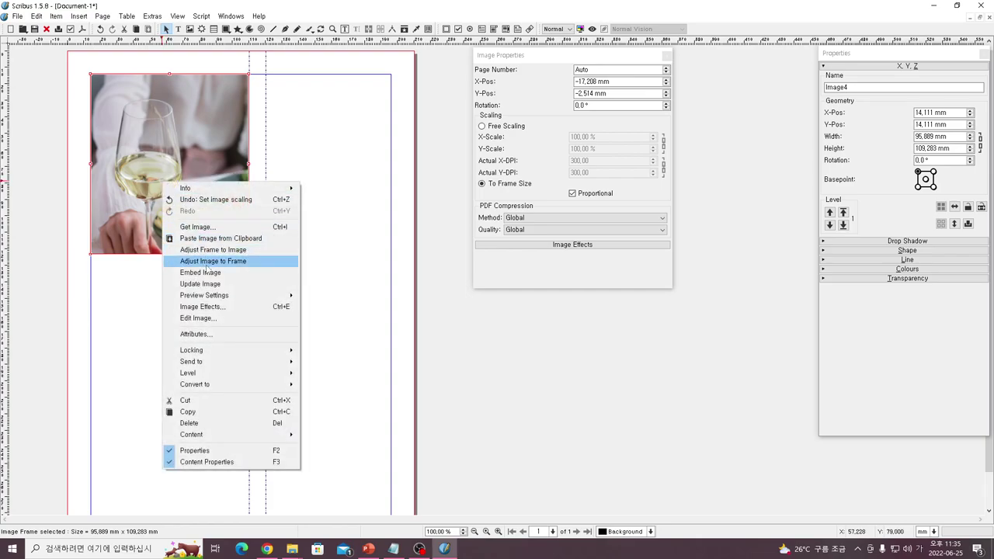
left_click(206, 263)
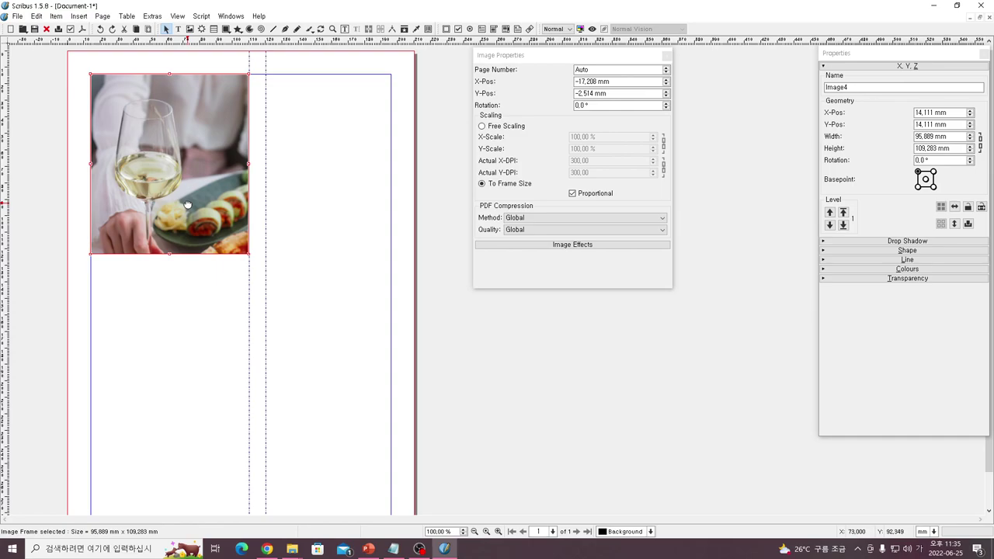
right_click(192, 151)
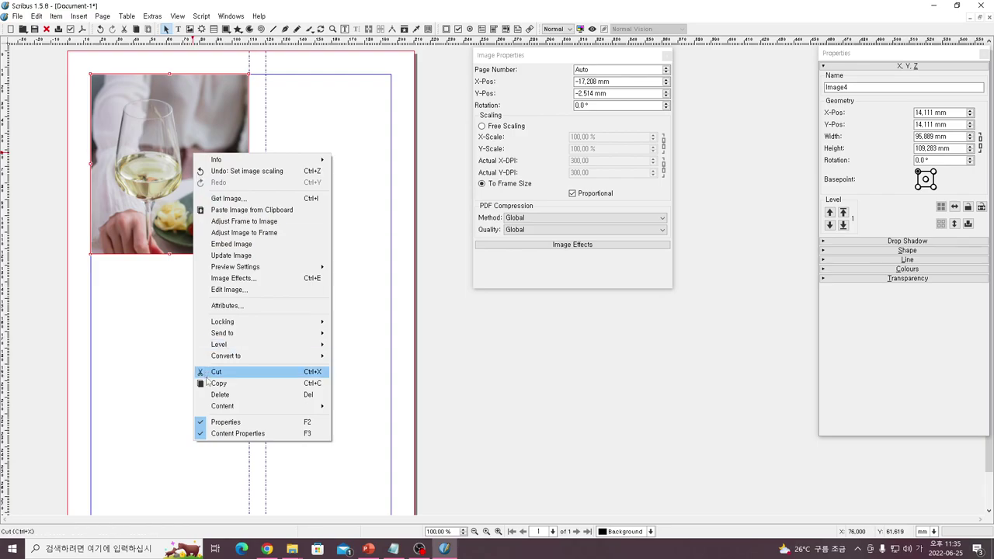
left_click(504, 81)
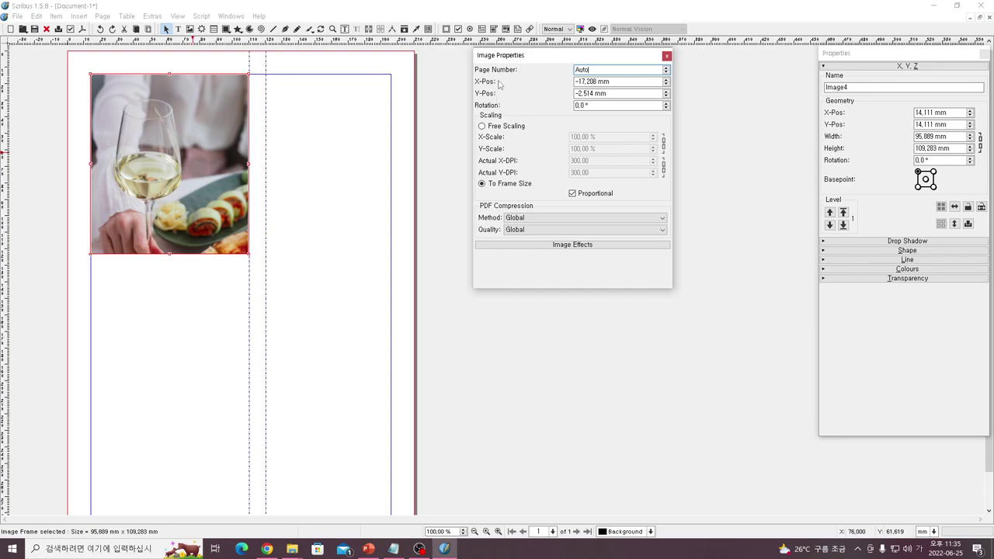
Switch the wine photo to free scaling and set its linked X and Y scale to 94 %
left_click(490, 126)
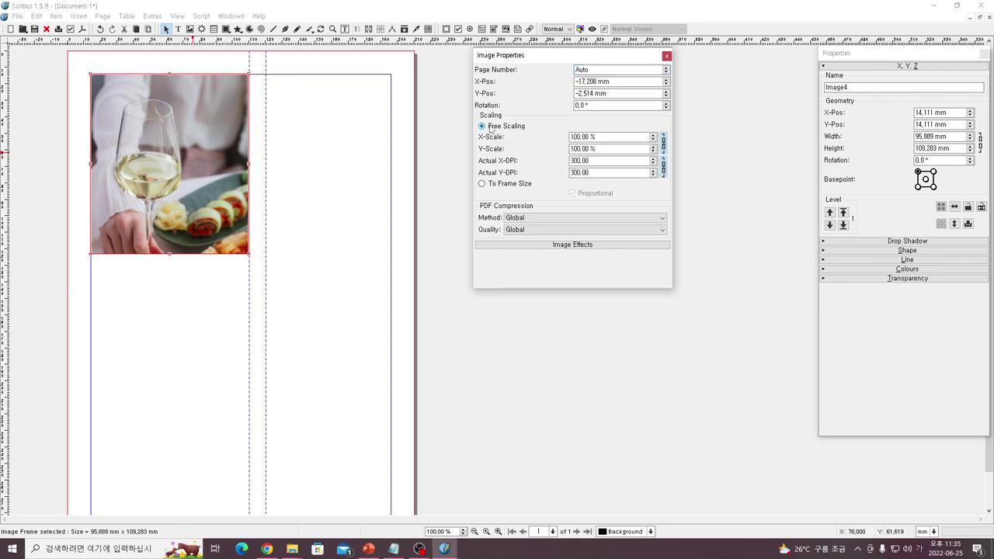
left_click(654, 137)
scroll(655, 142, "down", 6)
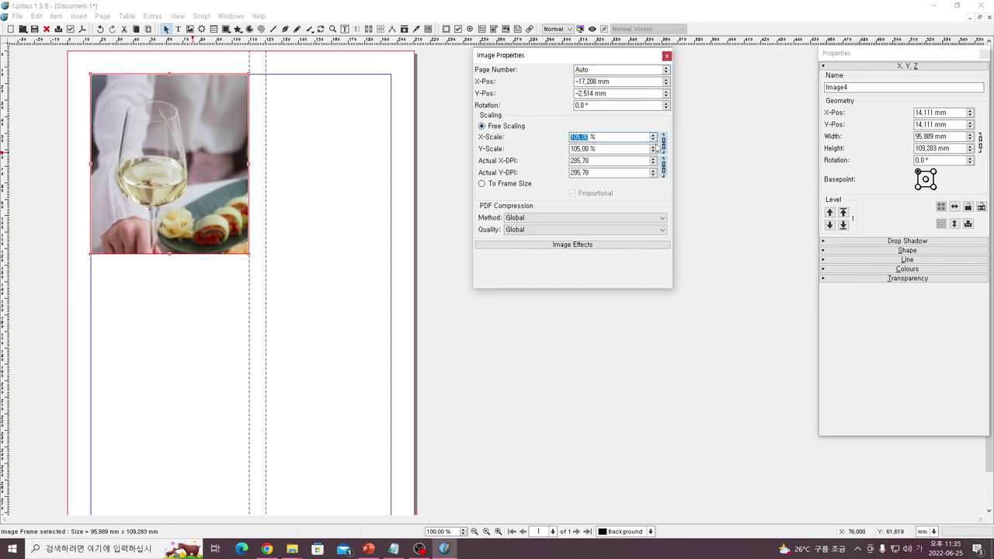
scroll(655, 143, "down", 10)
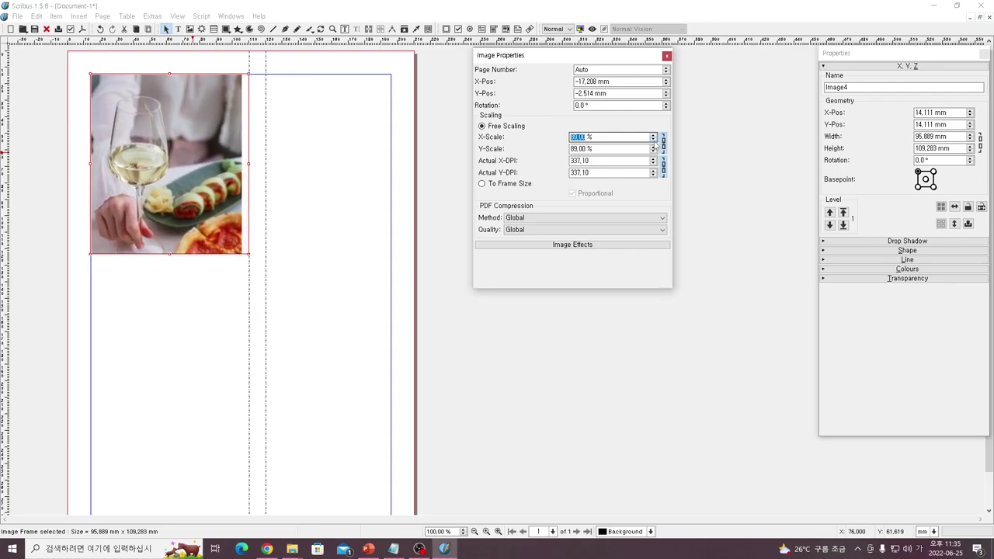
scroll(655, 142, "up", 1)
scroll(656, 150, "up", 1)
scroll(656, 153, "up", 6)
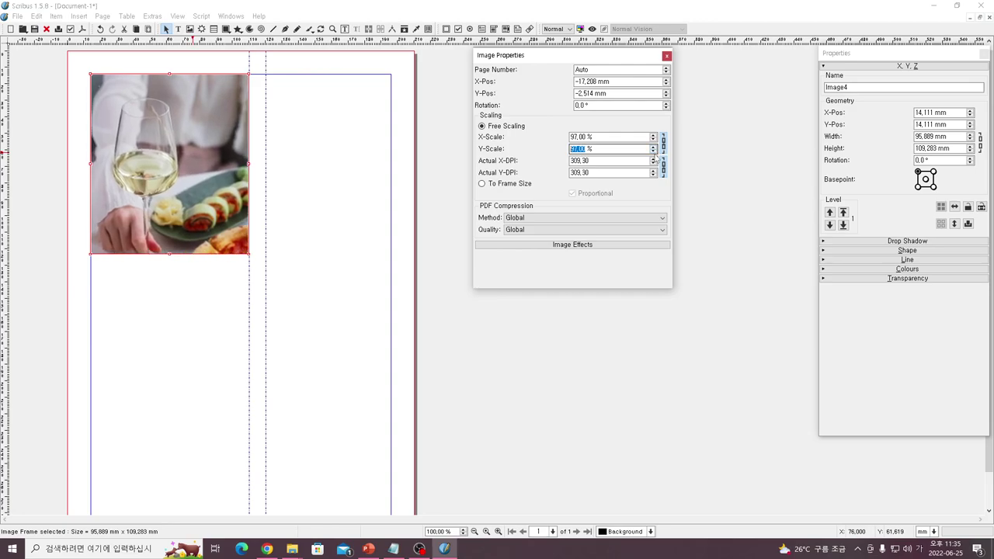
scroll(656, 157, "down", 1)
scroll(654, 155, "down", 3)
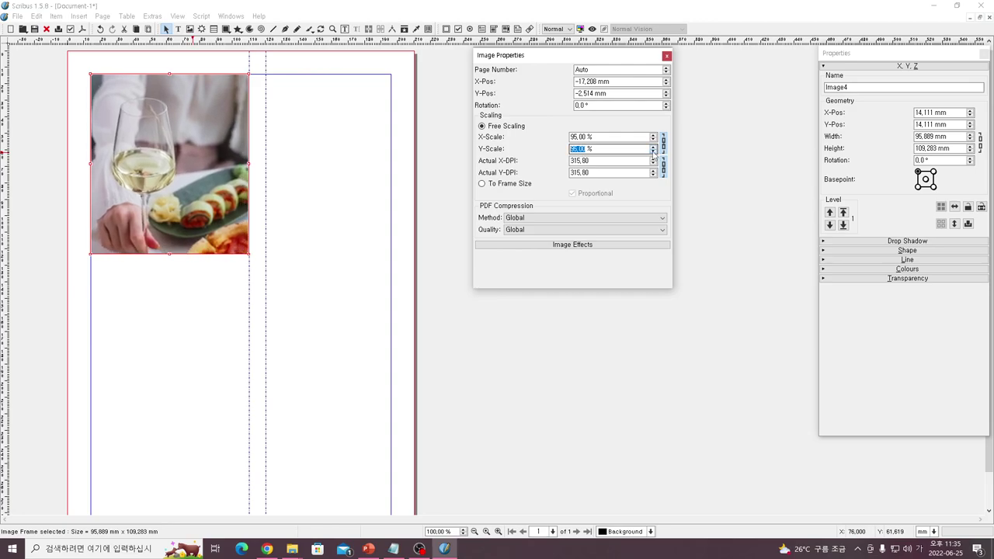
scroll(653, 149, "up", 1)
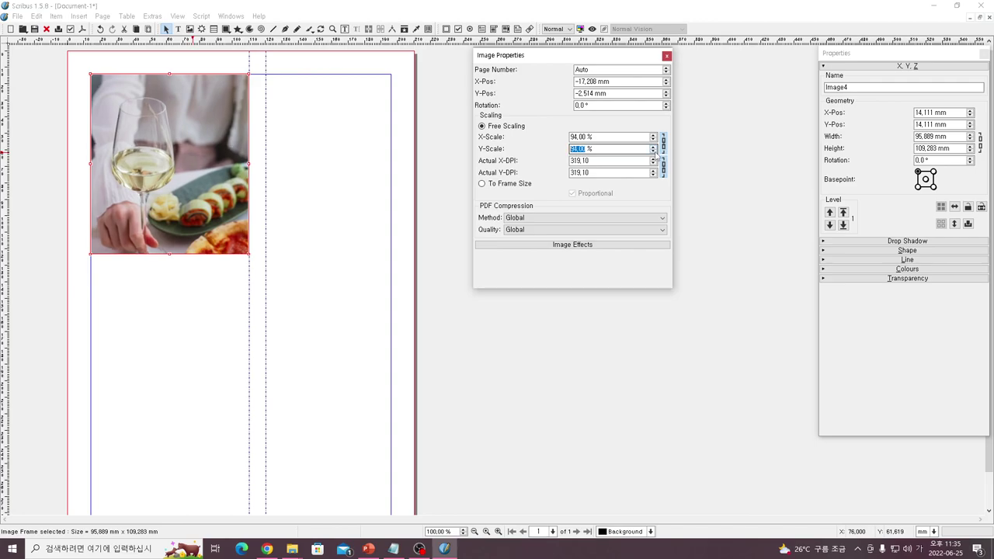
Set the wine photo's linked X and Y scale to 93 %
scroll(655, 154, "down", 3)
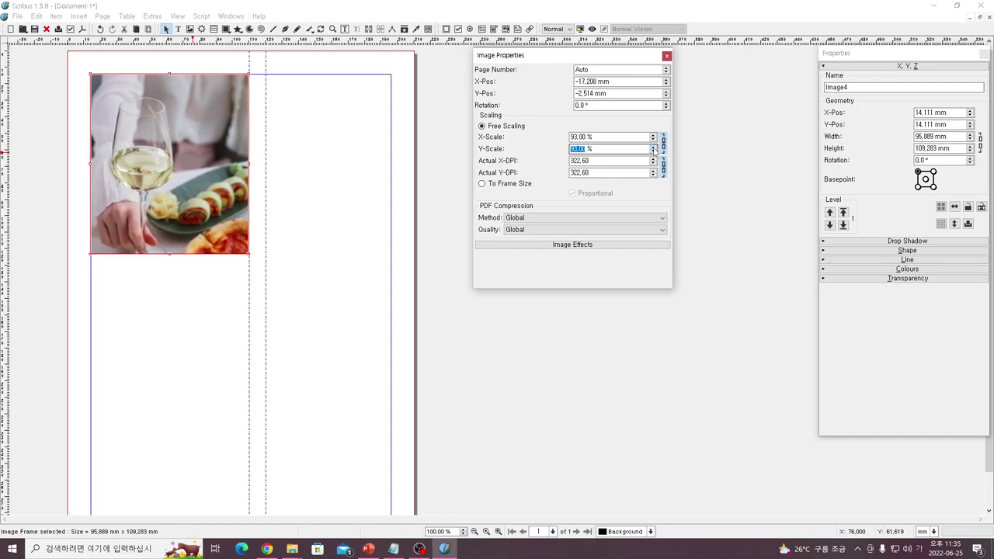
left_click(654, 135)
scroll(656, 143, "up", 1)
Shift the wine photo upward inside its frame so the base of the glass shows, and deselect the frame
left_click(152, 164)
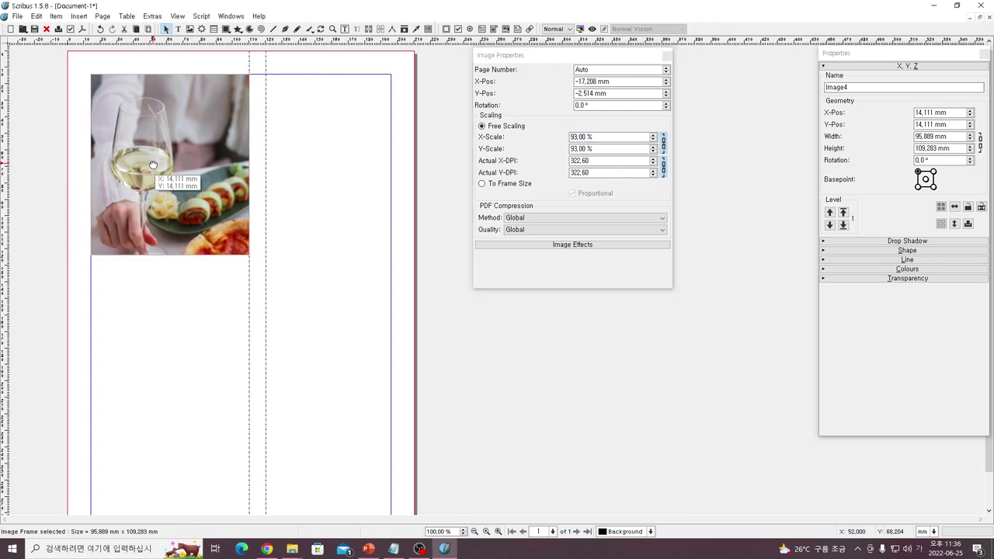
double_click(153, 164)
left_click_drag(153, 164, 195, 119)
left_click(309, 188)
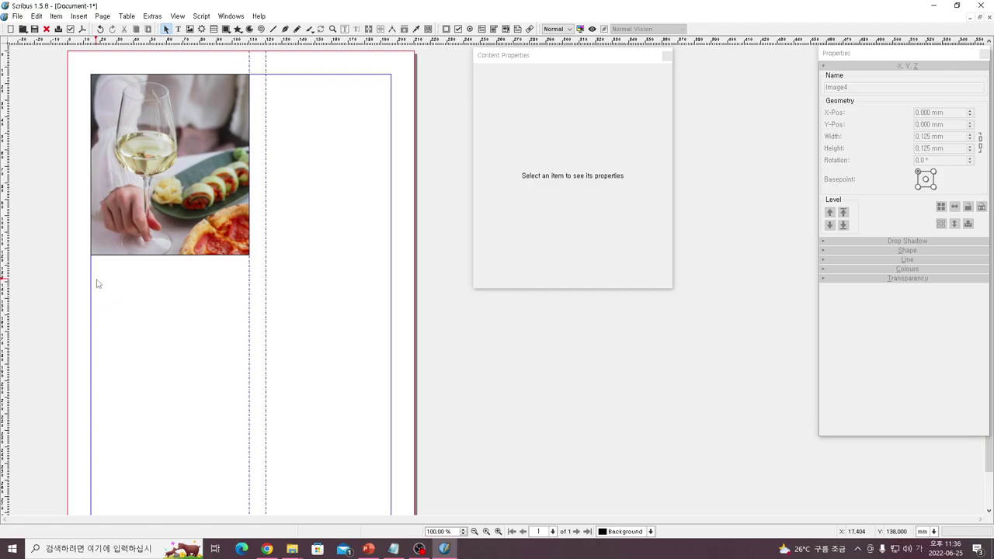
Draw a text frame about 96 × 16 mm just below the wine photo and enter "WHITE WINE" on two lines
left_click(179, 29)
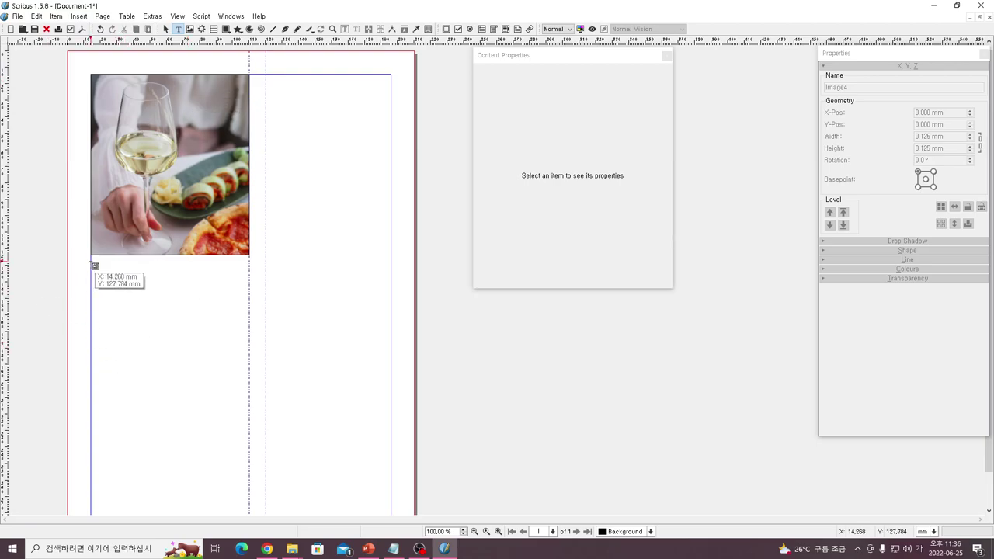
left_click_drag(91, 265, 249, 292)
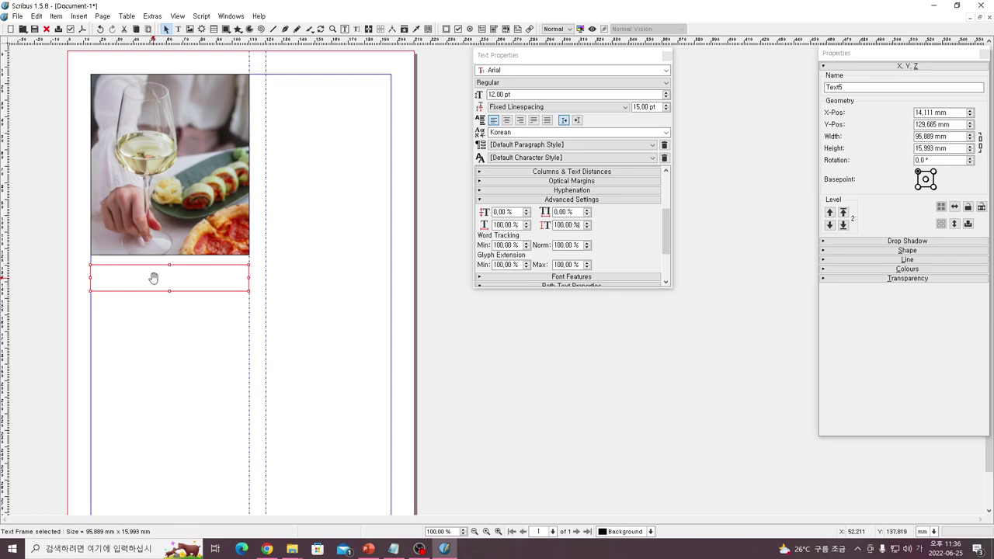
double_click(155, 285)
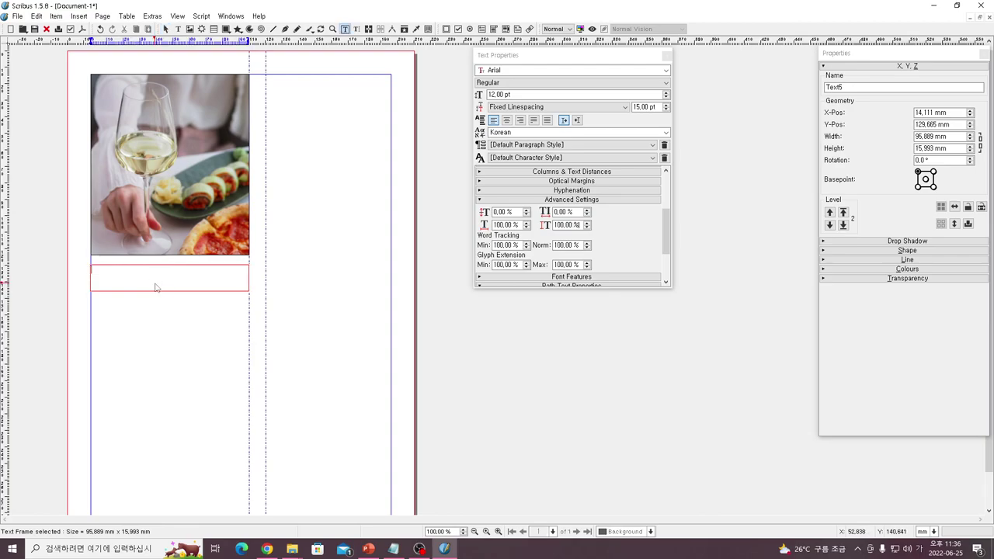
type("WHITE ")
type("WINE")
Increase the font size of the WHITE WINE text to 16 pt and centre it in its frame
left_click_drag(125, 281, 87, 267)
left_click(666, 91)
left_click(665, 91)
left_click(665, 91)
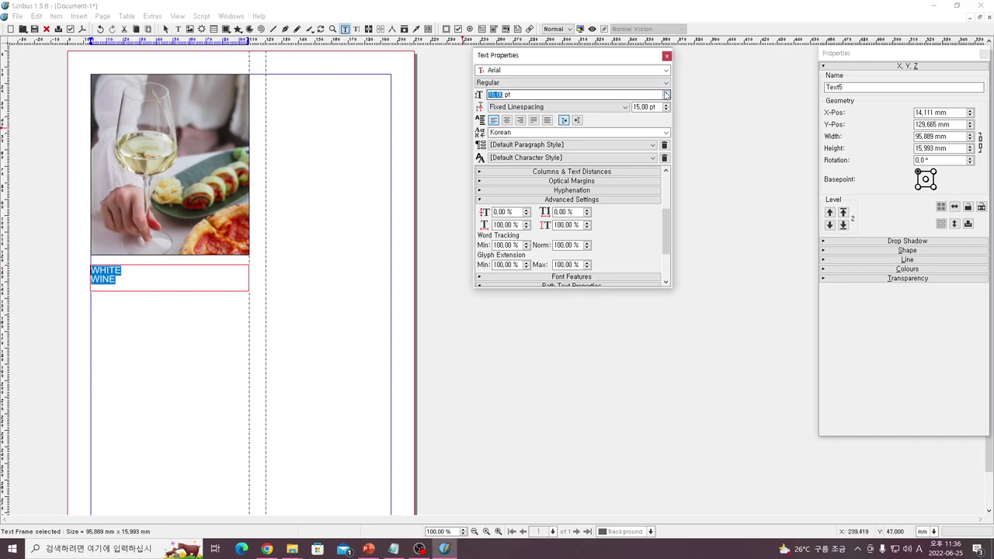
left_click(507, 120)
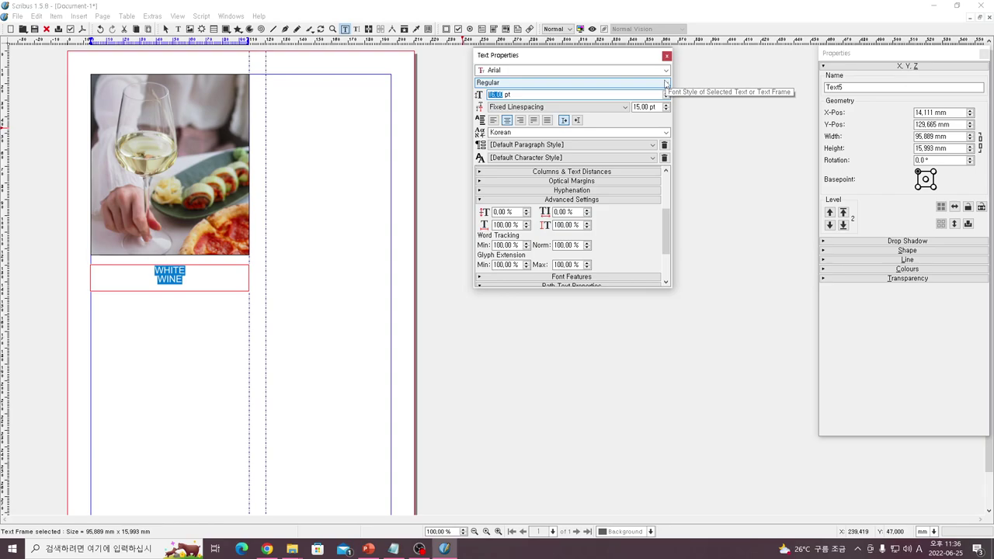
Set the font style of the WHITE WINE text to Bold Italic
left_click(665, 83)
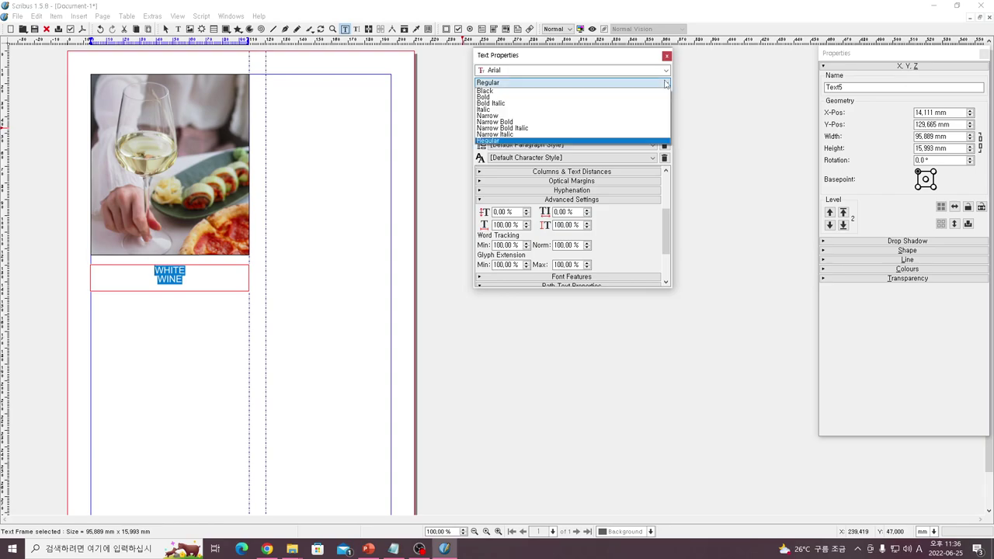
left_click(618, 103)
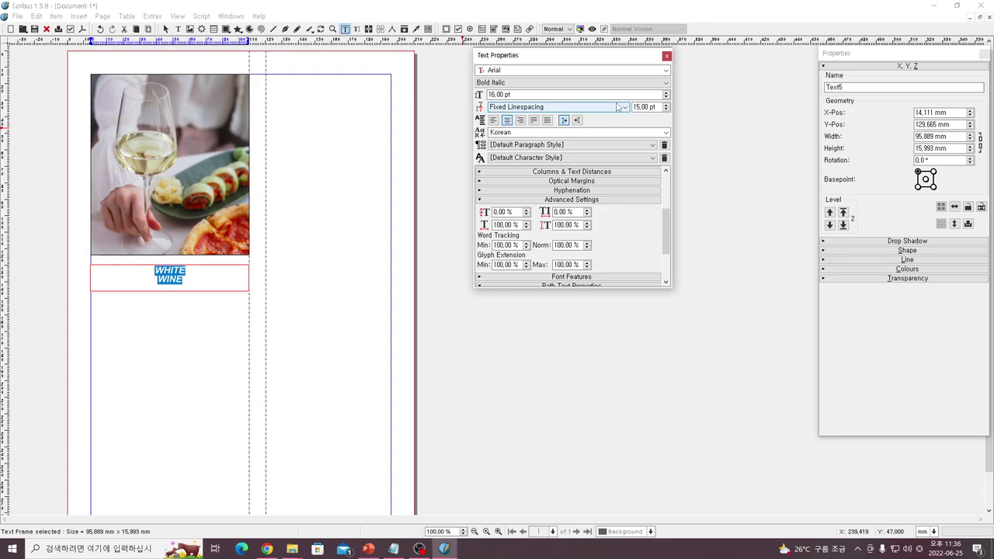
left_click(610, 83)
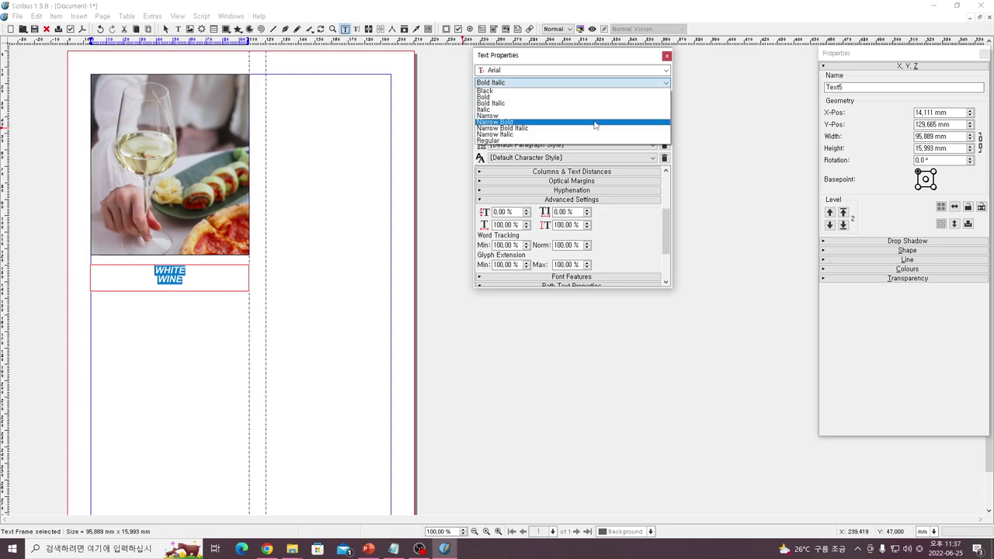
left_click(590, 103)
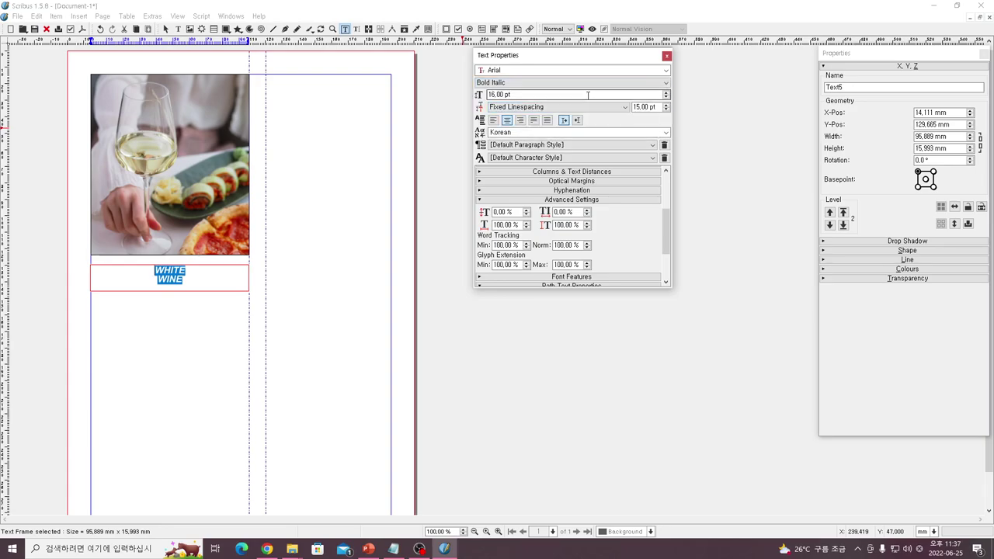
Enlarge the WHITE WINE text to 21 pt and switch it to Automatic Linespacing
left_click(665, 93)
left_click(666, 93)
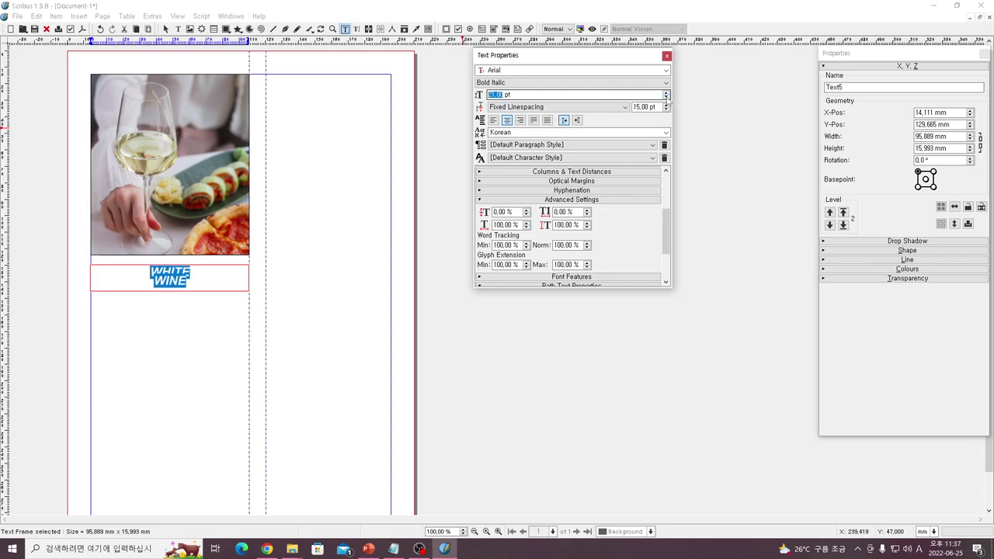
left_click(602, 111)
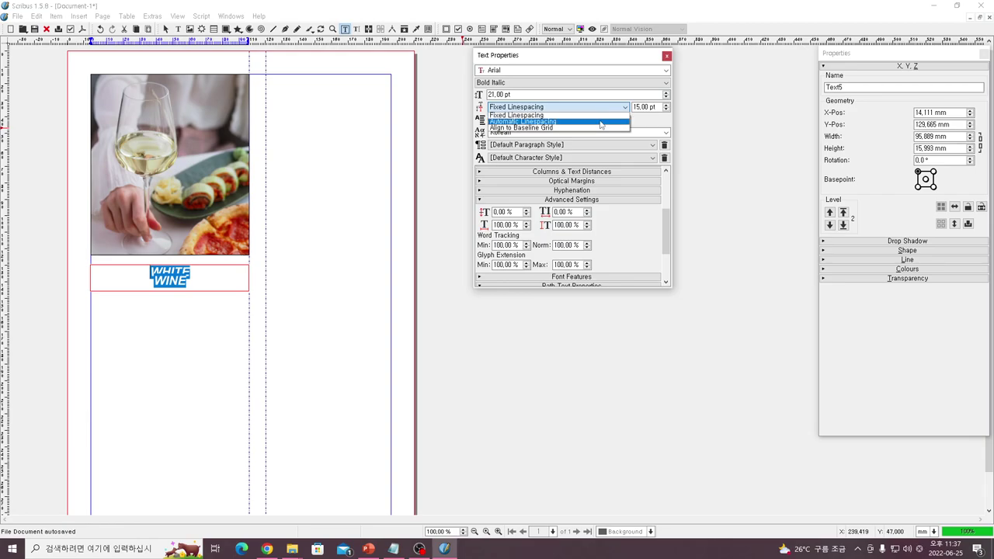
left_click(602, 121)
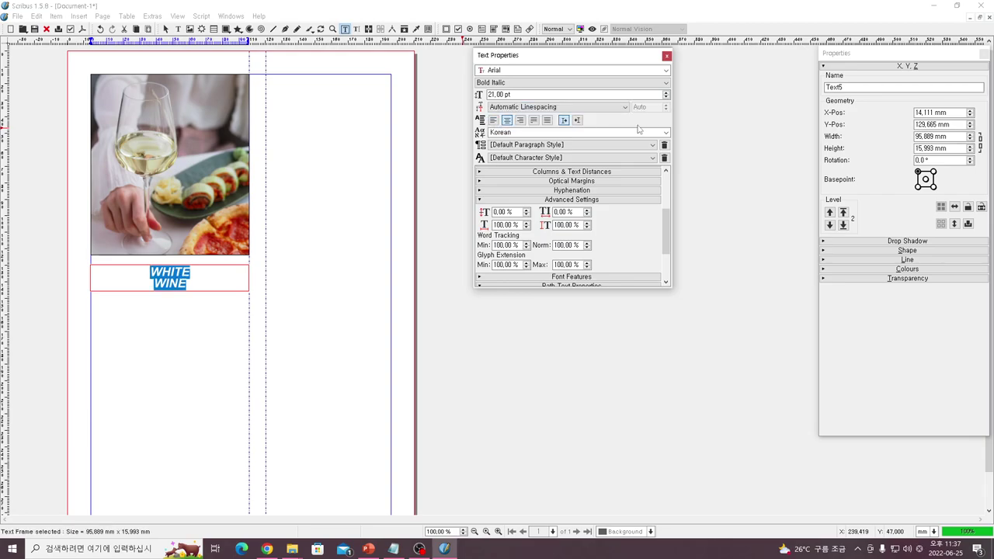
left_click(133, 329)
Move the WHITE WINE text frame slightly closer to the photo, to about Y 127.9 mm
left_click(187, 286)
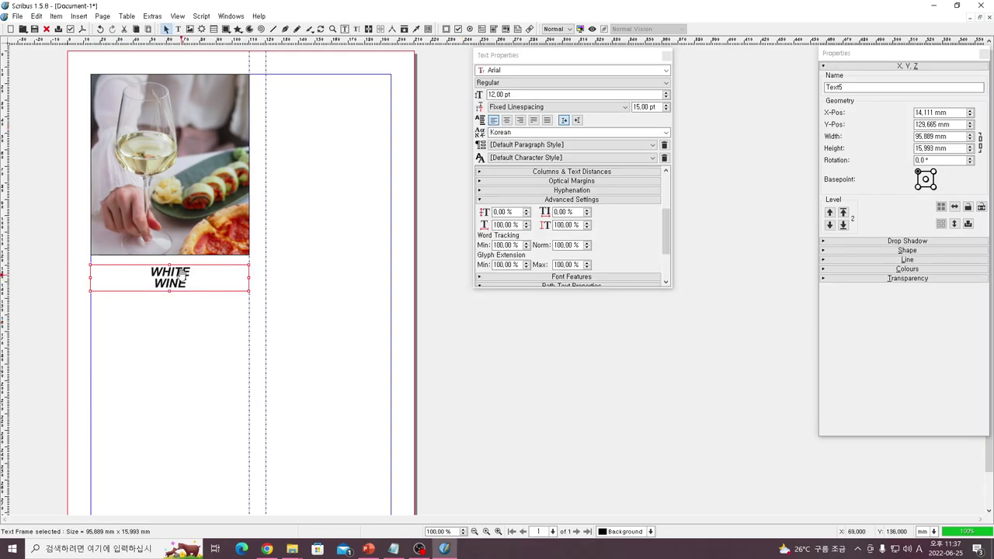
left_click_drag(186, 286, 186, 279)
left_click(185, 322)
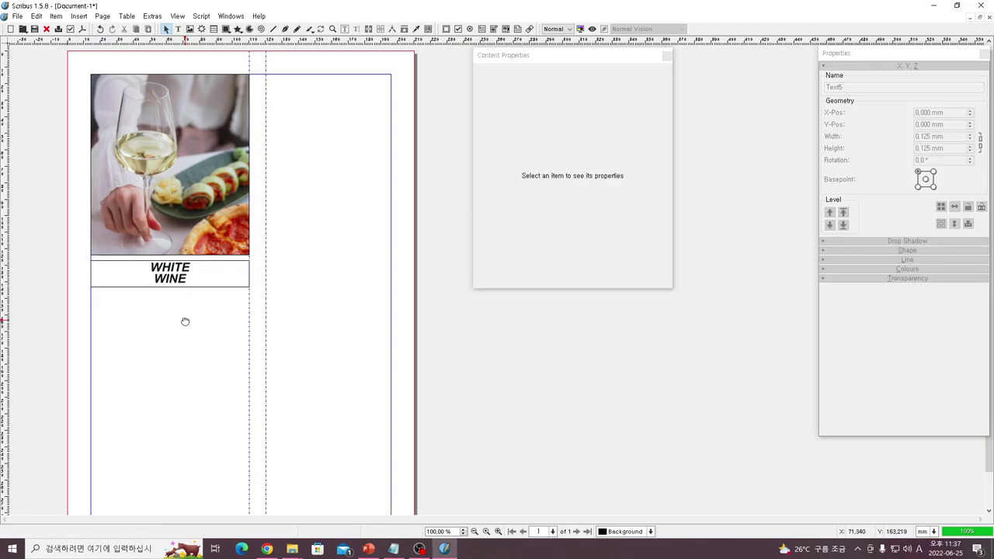
left_click(184, 278)
left_click_drag(184, 278, 181, 281)
Draw a nearly horizontal line about 96 mm long beneath the WHITE WINE frame and show its line settings
left_click(274, 29)
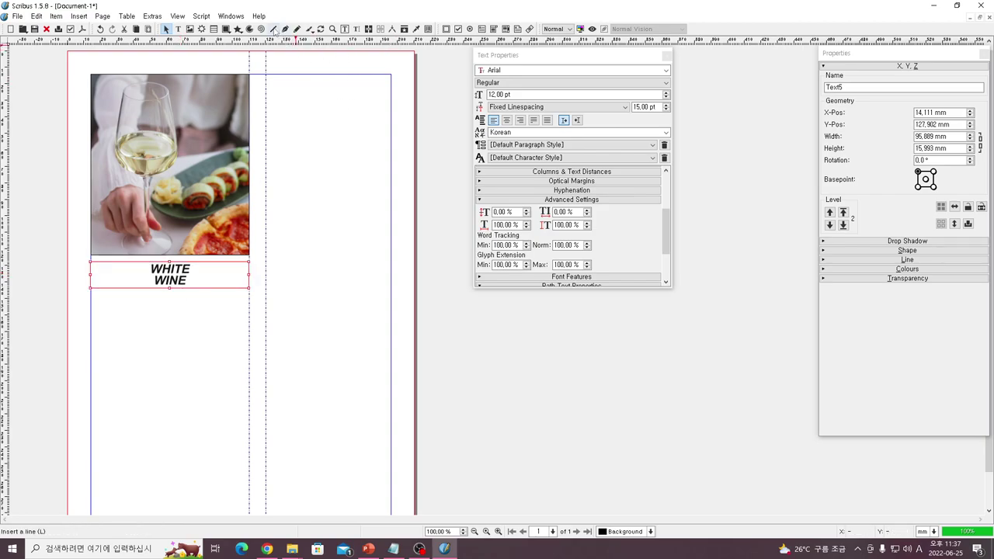
left_click_drag(91, 295, 250, 298)
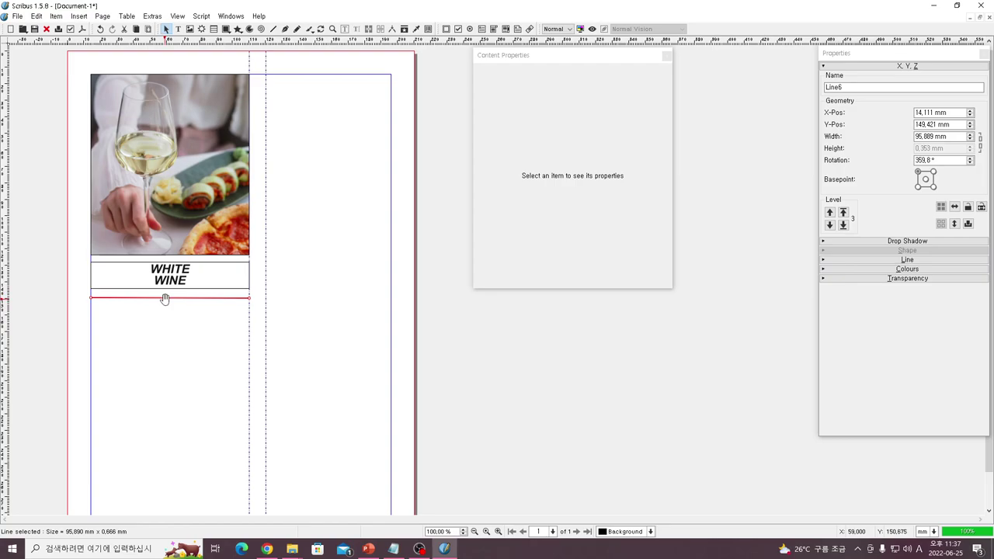
left_click(886, 259)
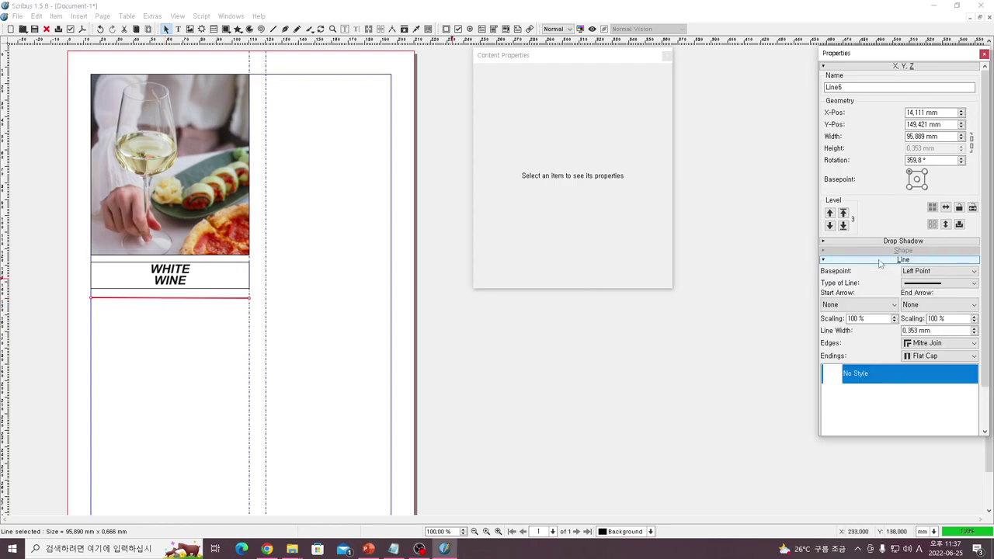
Change the line beneath the WHITE WINE frame to a dotted line type
left_click(938, 286)
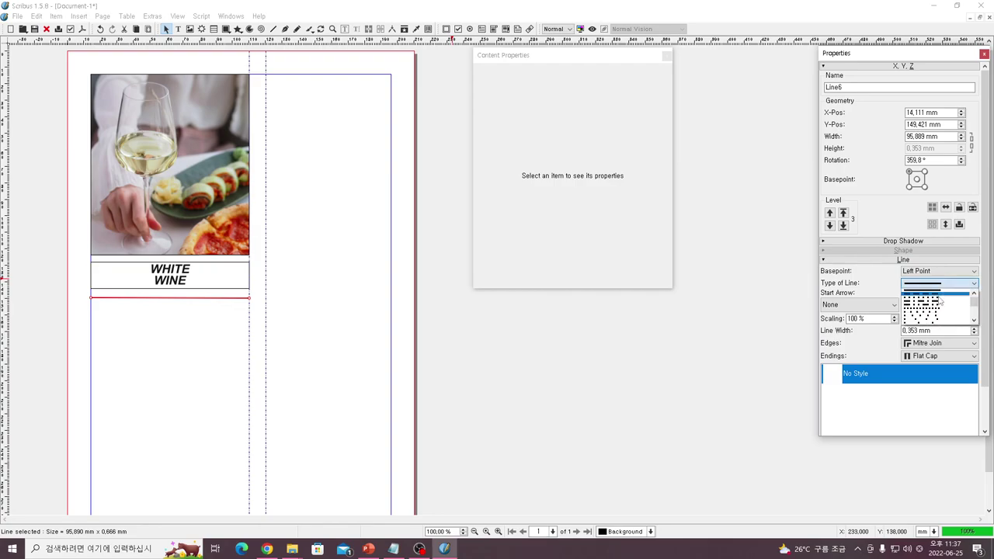
left_click(940, 303)
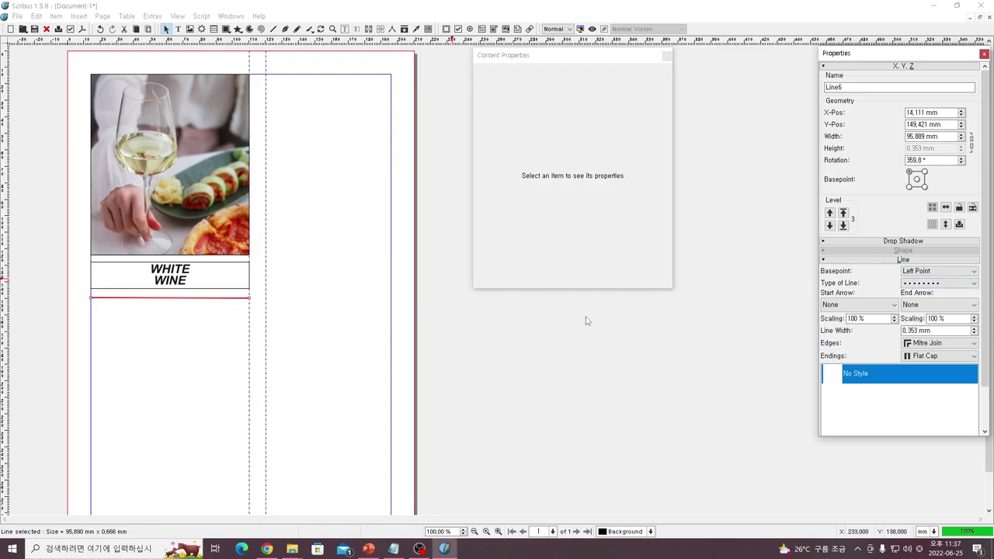
left_click(160, 348)
left_click(195, 299)
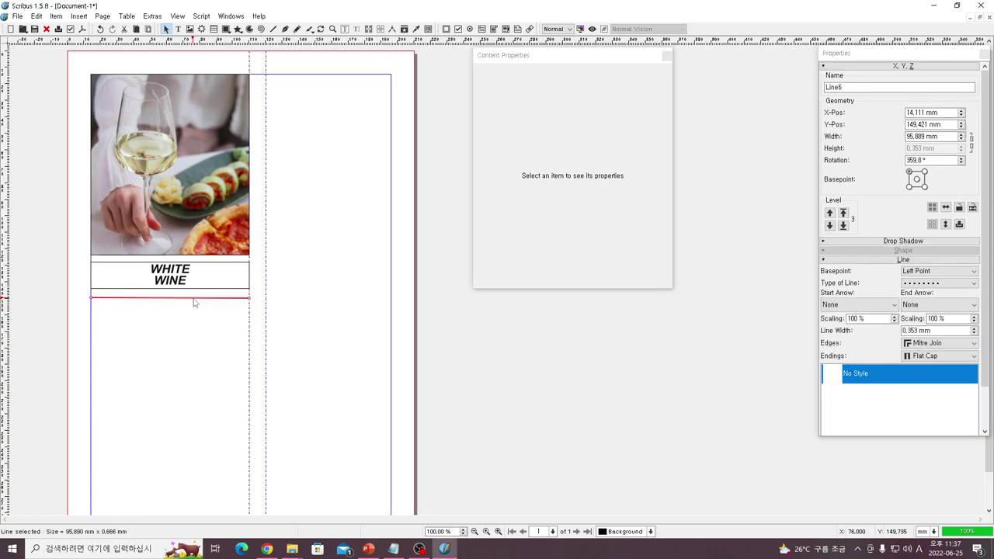
Browse the other line types and set the line beneath the WHITE WINE frame back to solid
left_click(938, 283)
scroll(929, 322, "down", 4)
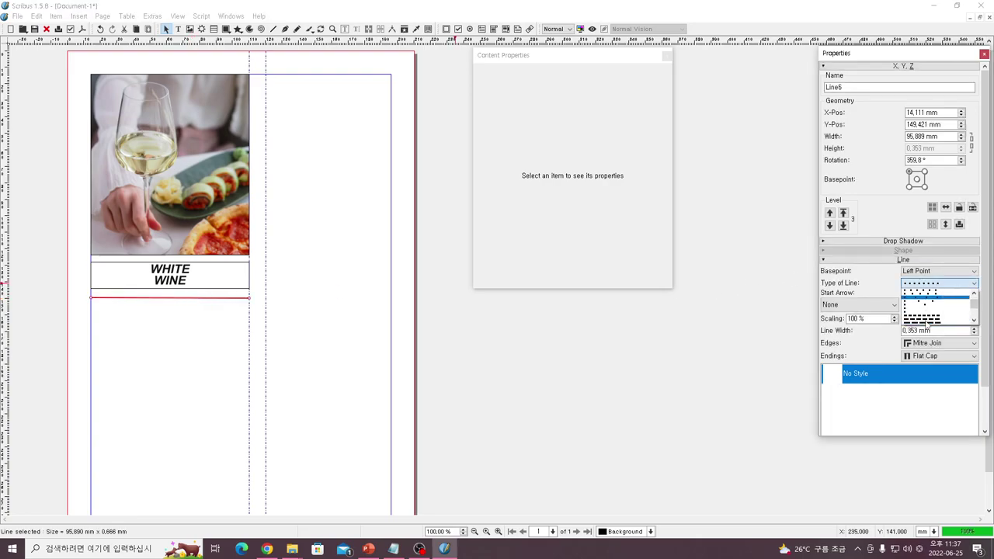
scroll(931, 309, "up", 5)
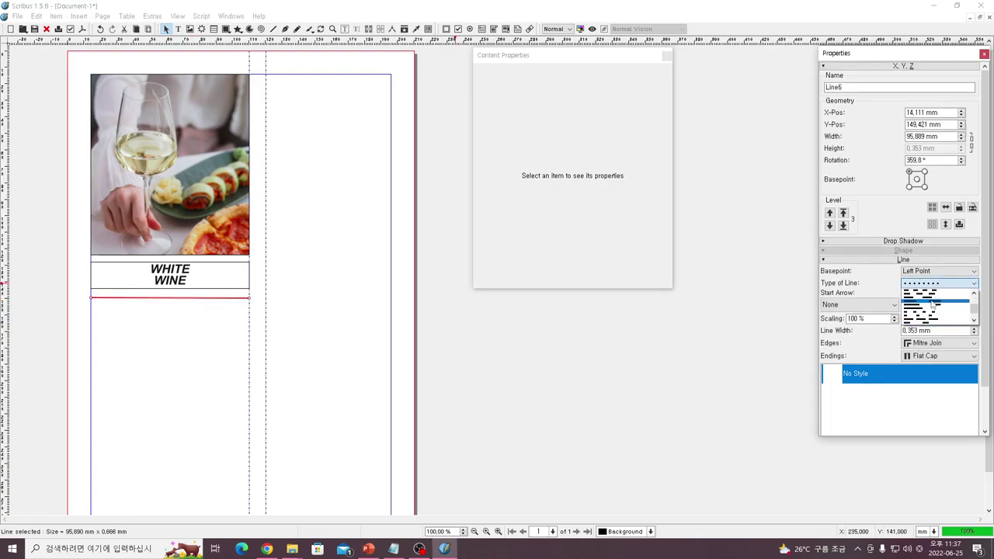
left_click(934, 294)
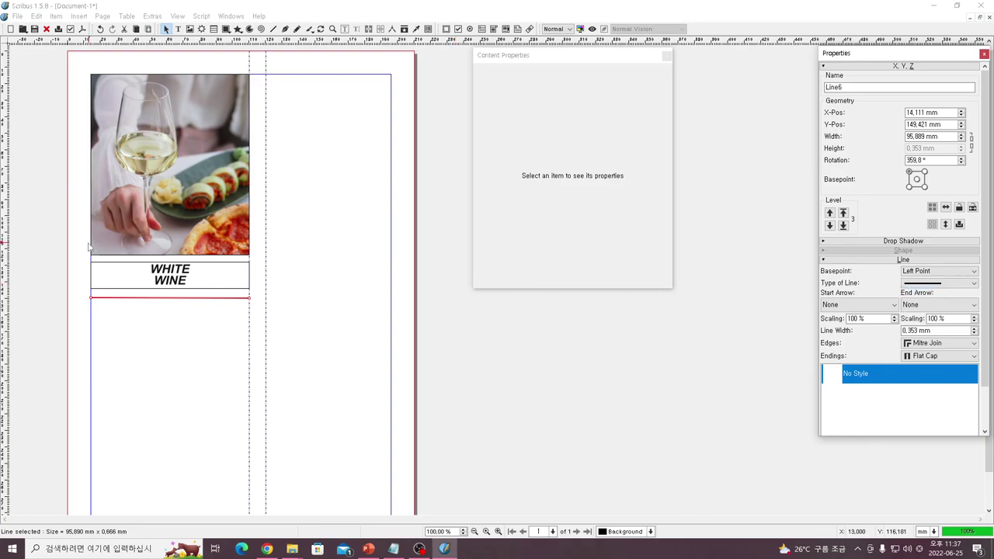
left_click(186, 330)
left_click(196, 301)
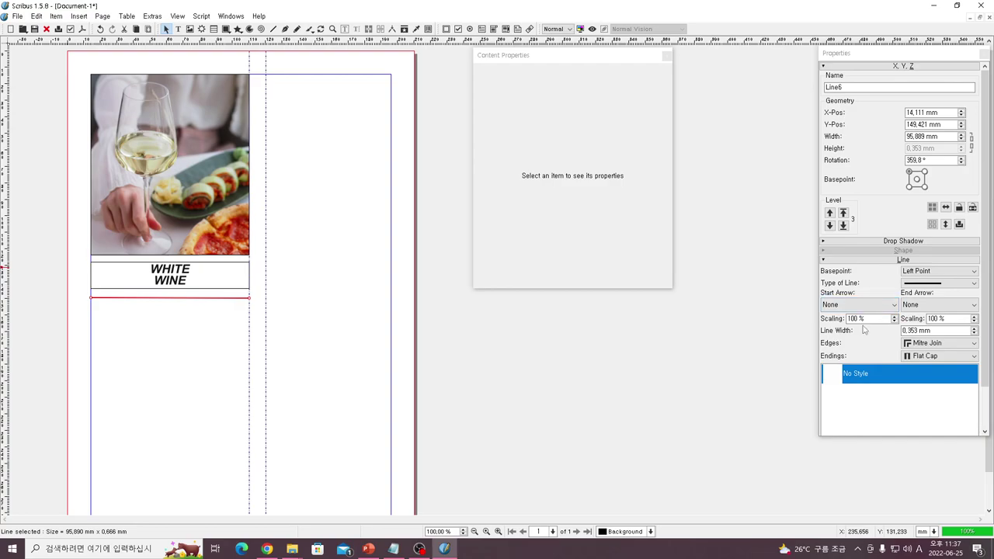
left_click(960, 271)
left_click(921, 279)
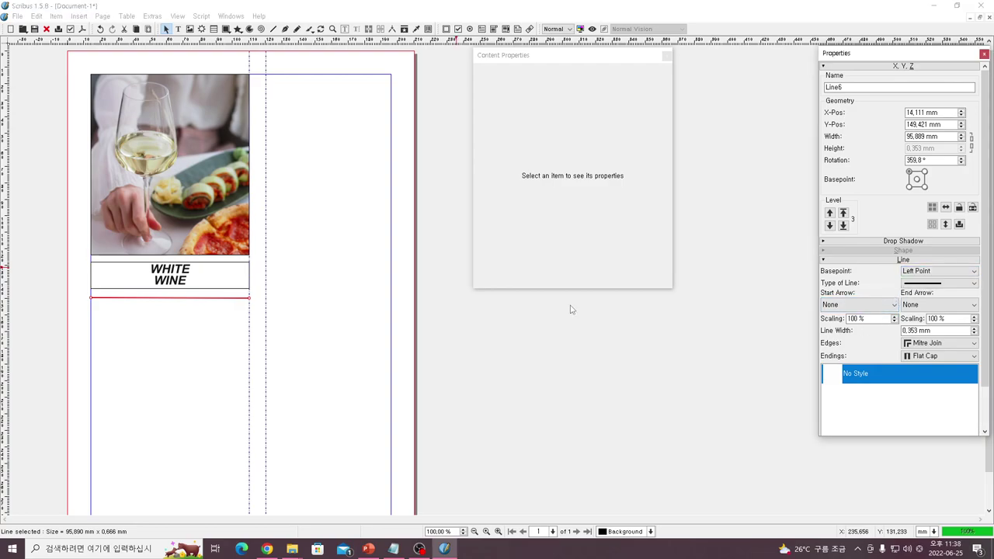
left_click(137, 329)
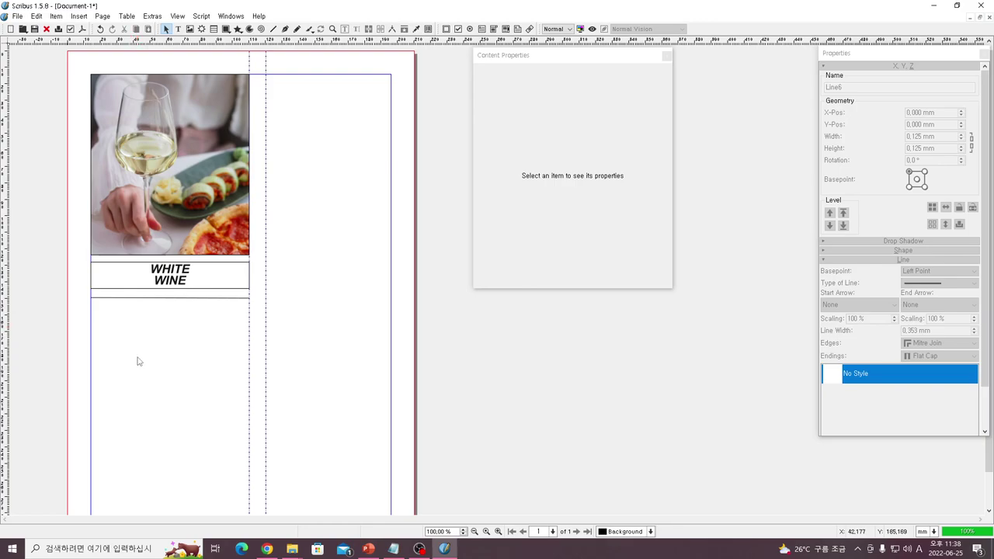
Draw a text frame about 96 × 127 mm from Y 156 mm below the line down to the bottom margin
scroll(150, 359, "down", 1)
left_click(178, 28)
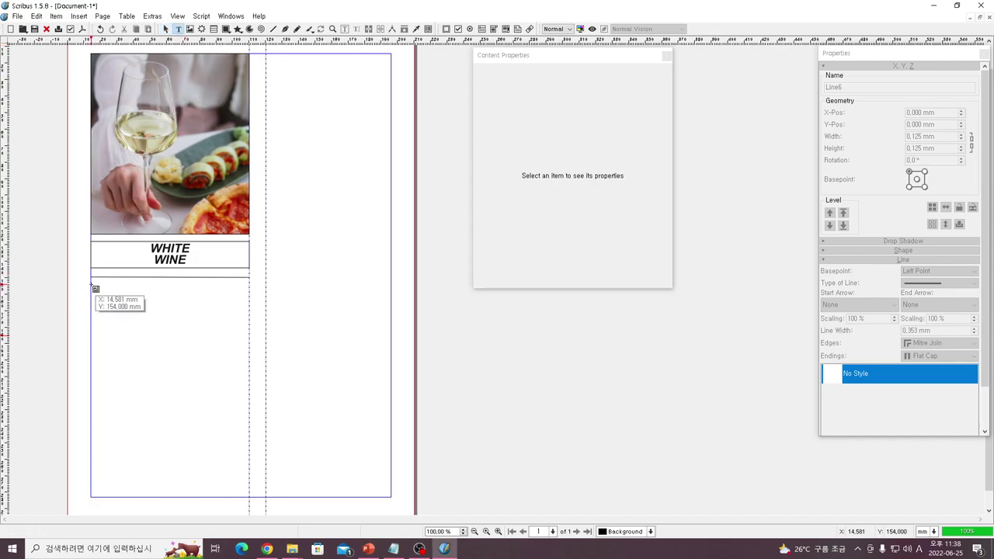
left_click_drag(91, 284, 250, 497)
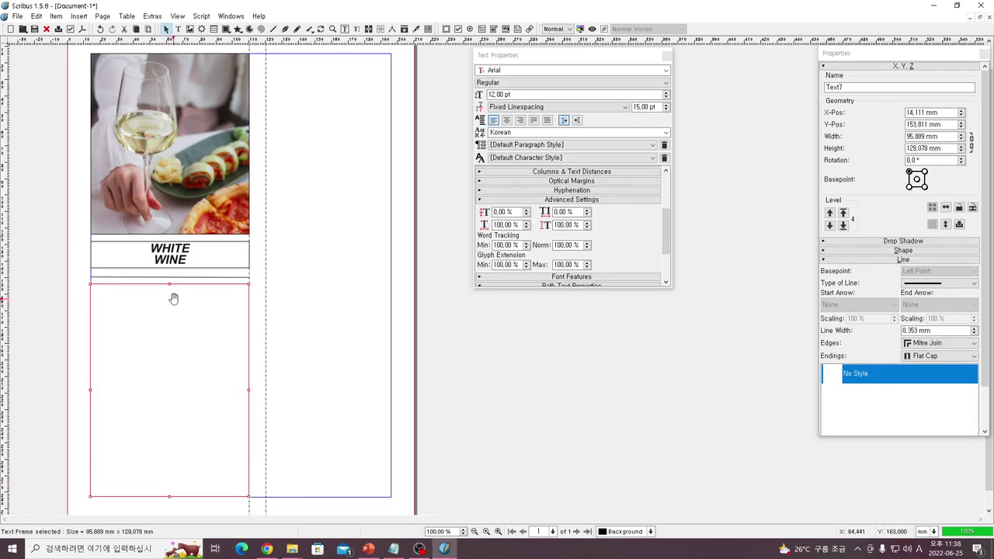
left_click_drag(169, 287, 170, 289)
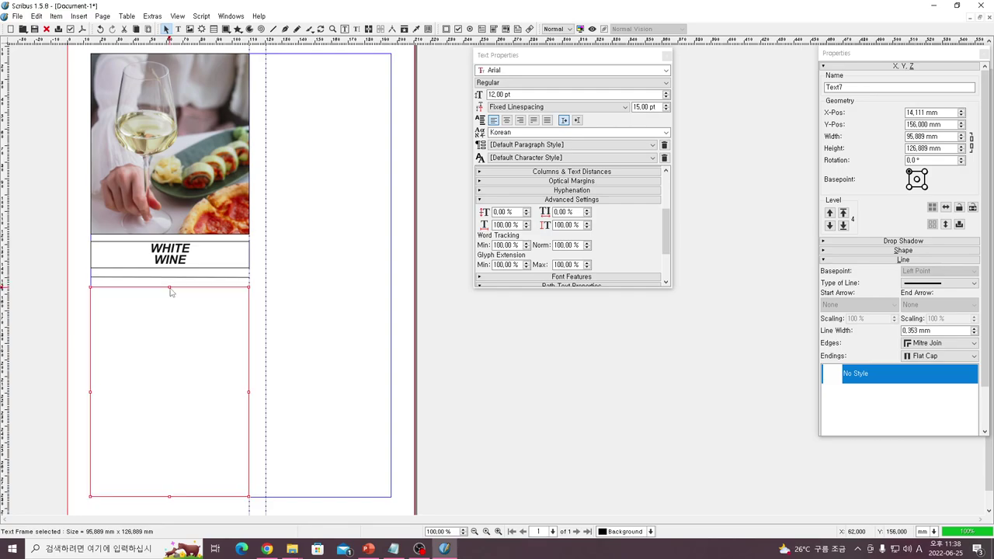
Set the font of the large lower text frame to NanumGothic
left_click(668, 71)
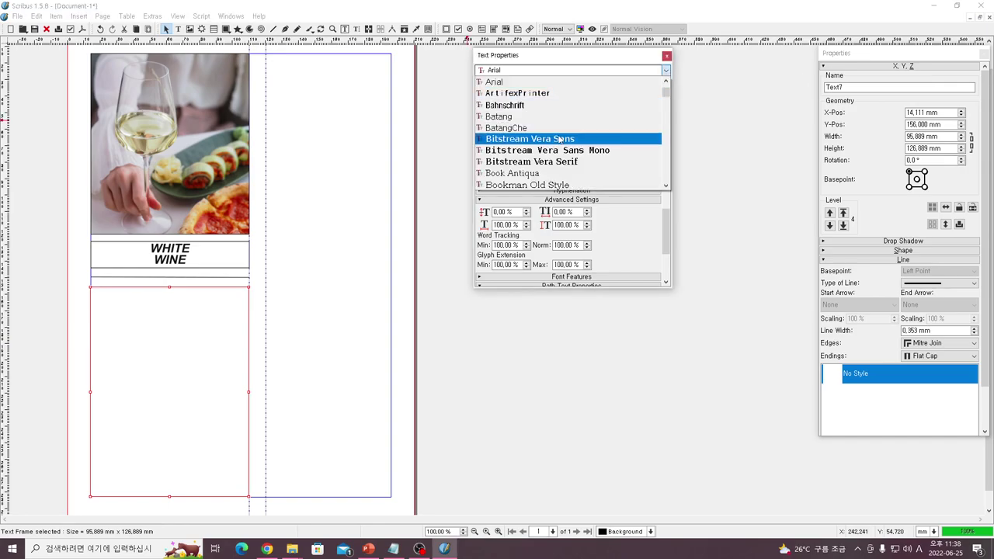
left_click(526, 70)
double_click(526, 70)
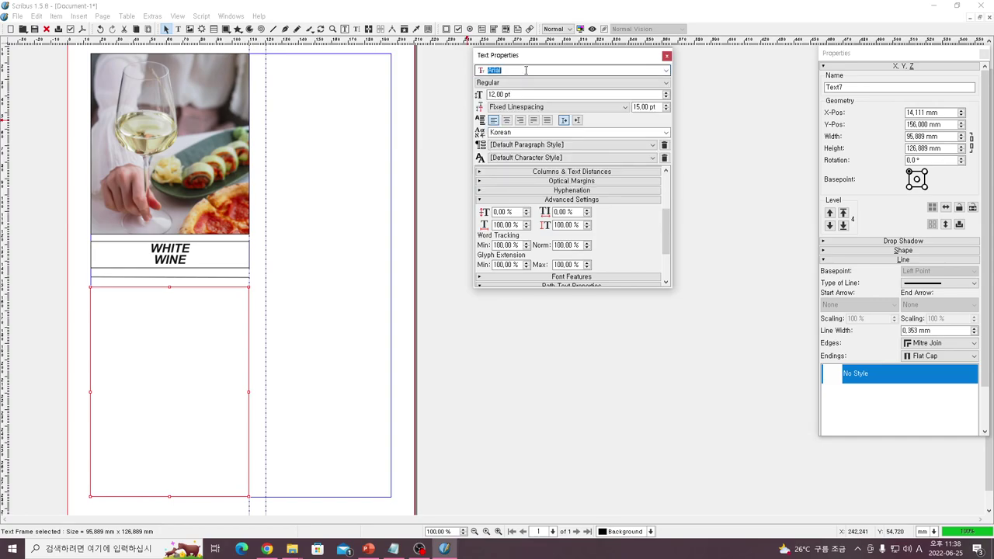
type("NanumGothic")
key("Return")
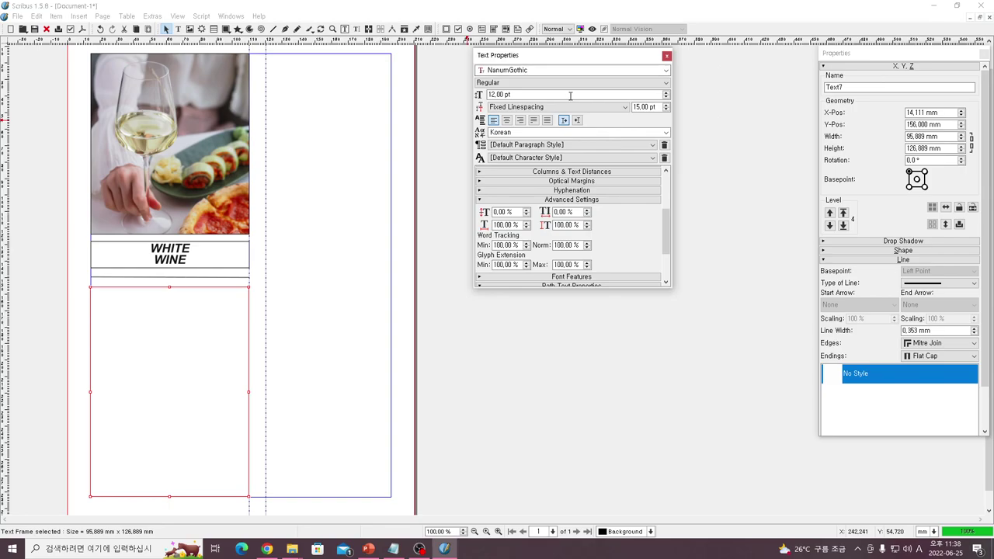
Set the large lower text frame to an 11 pt font size with Automatic Linespacing
left_click(666, 97)
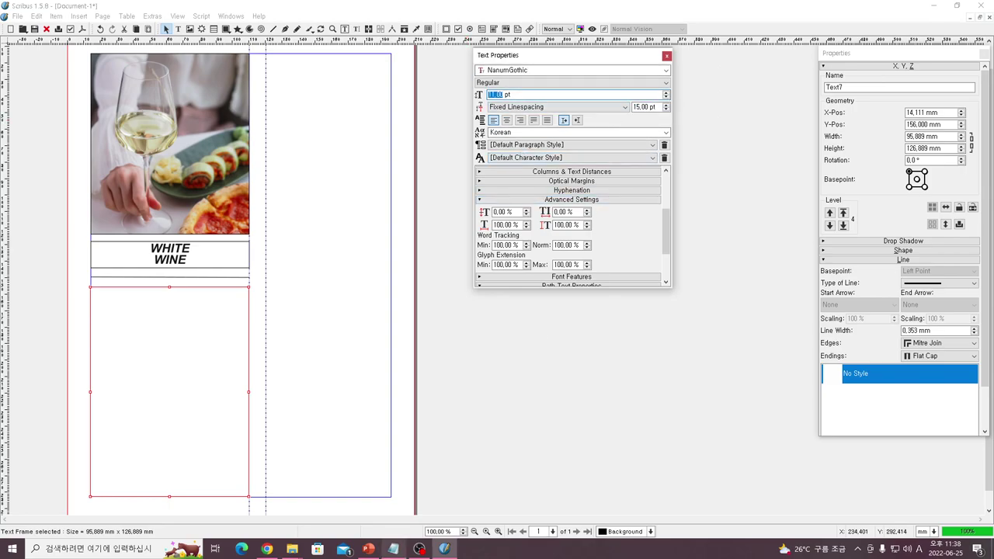
left_click(546, 108)
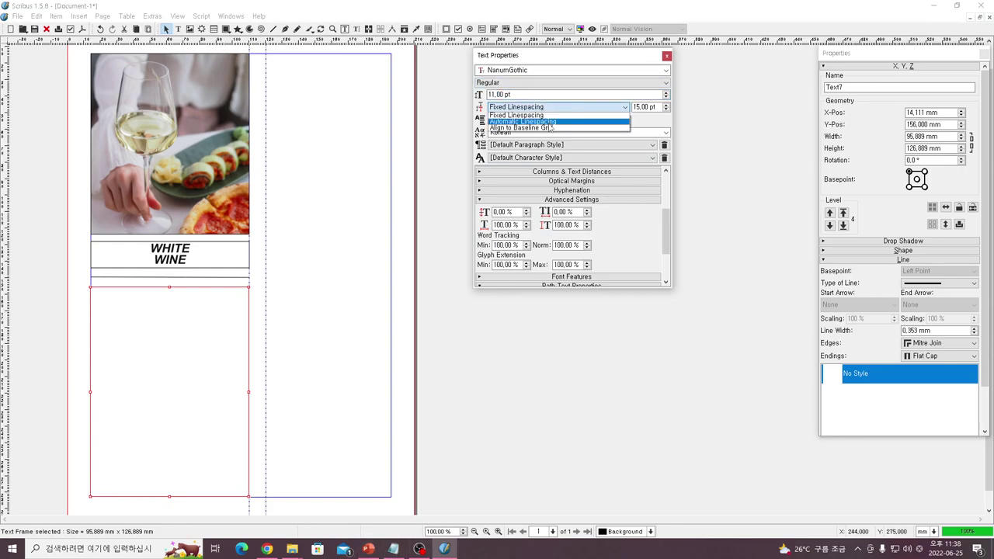
left_click(549, 122)
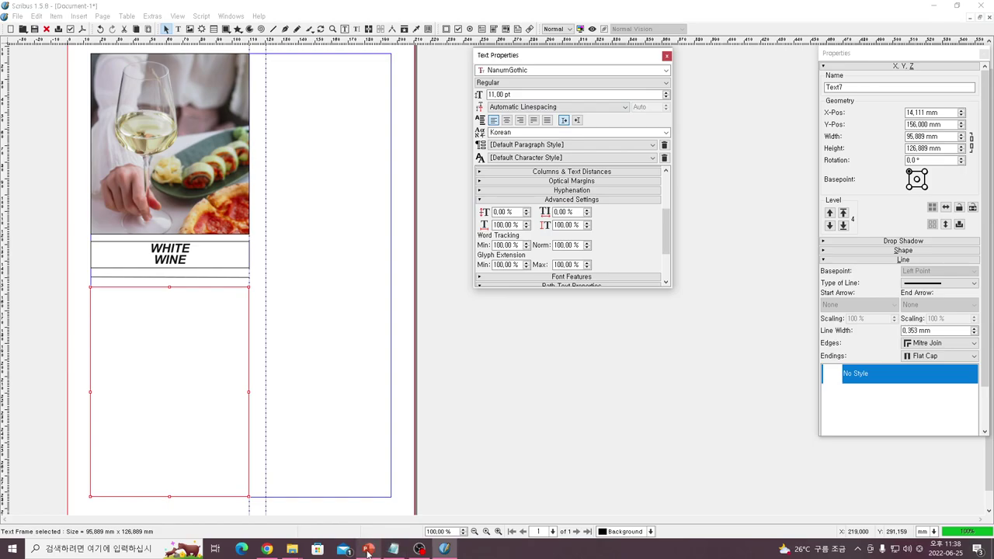
Copy the first three Korean wine paragraphs from the Notepad file and paste them into the lower text frame in Scribus
mouse_move(400, 553)
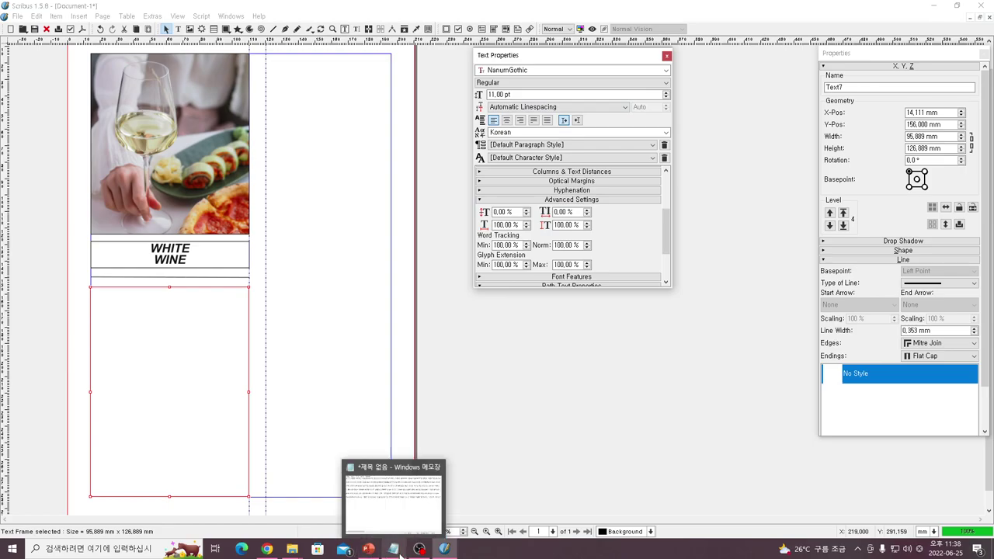
left_click(400, 553)
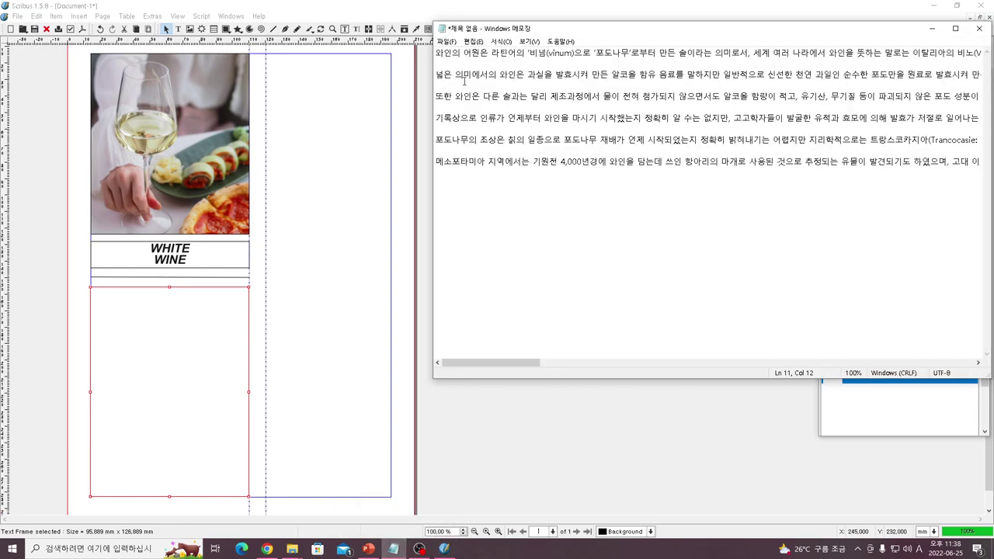
left_click_drag(437, 52, 977, 100)
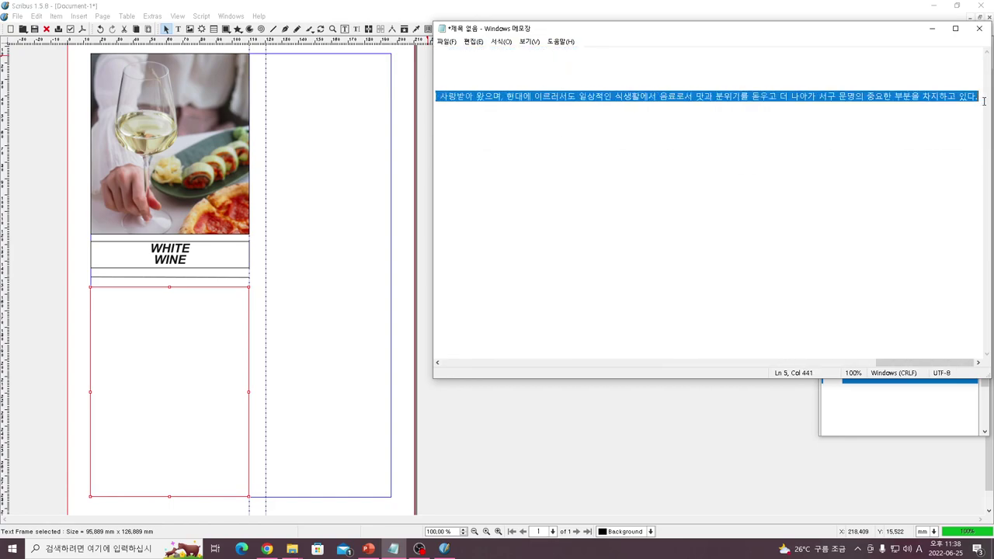
double_click(149, 339)
key("ctrl+v")
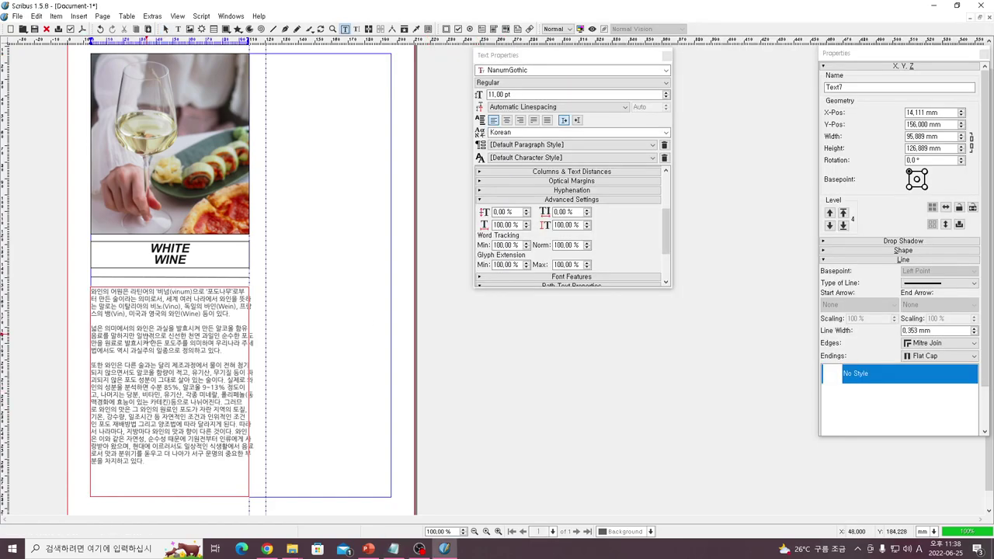
Set the font size of all the pasted wine text in the lower frame to 15 pt
left_click(665, 94)
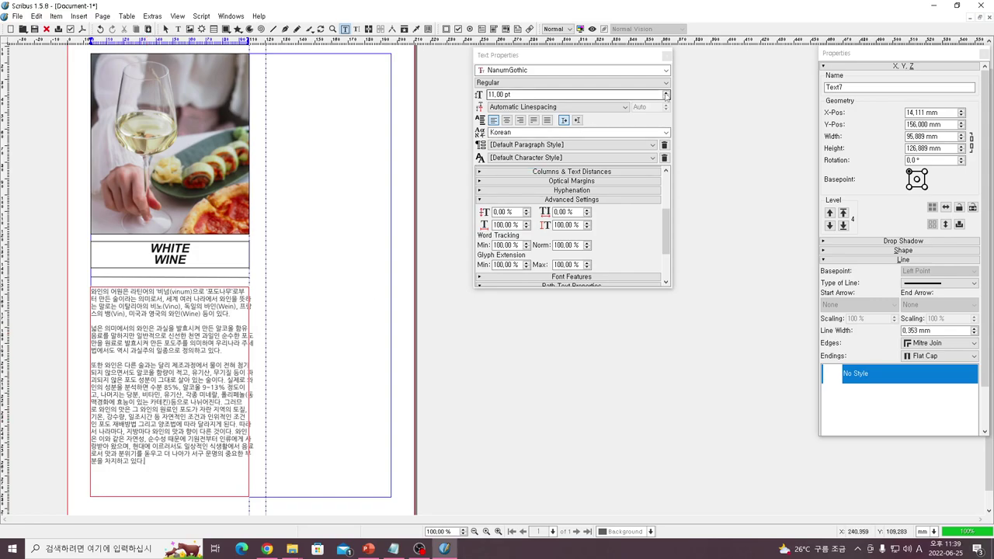
left_click_drag(146, 462, 90, 287)
left_click(666, 92)
left_click(667, 93)
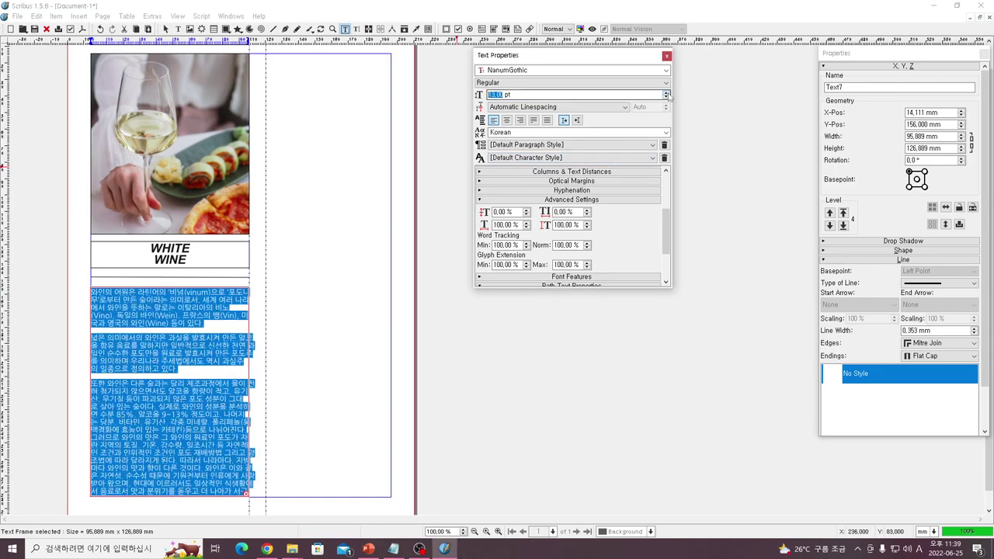
left_click(666, 92)
left_click(666, 93)
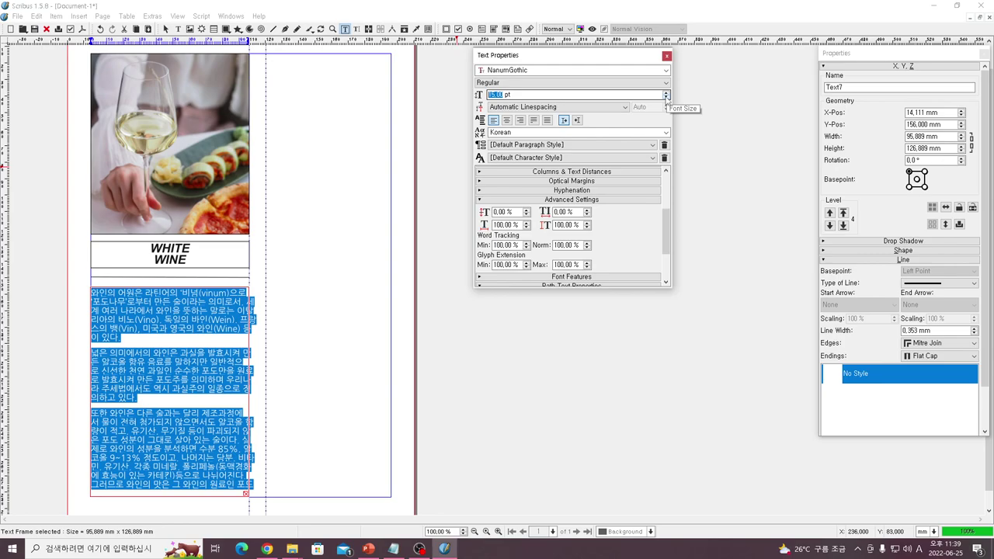
Draw a text frame about 76 × 61 mm beside the photo, from the guide at X 120 mm to the right margin
left_click(315, 282)
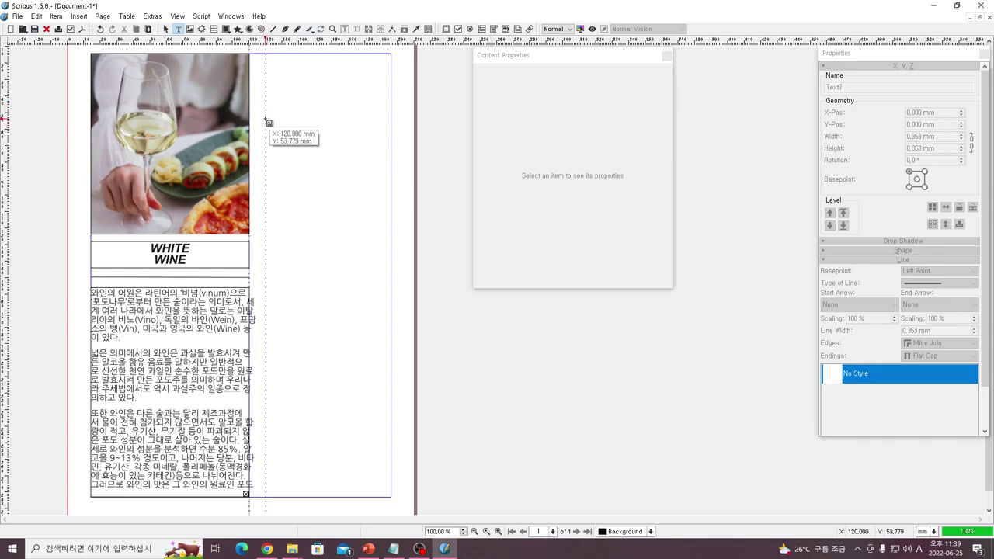
left_click_drag(266, 118, 390, 210)
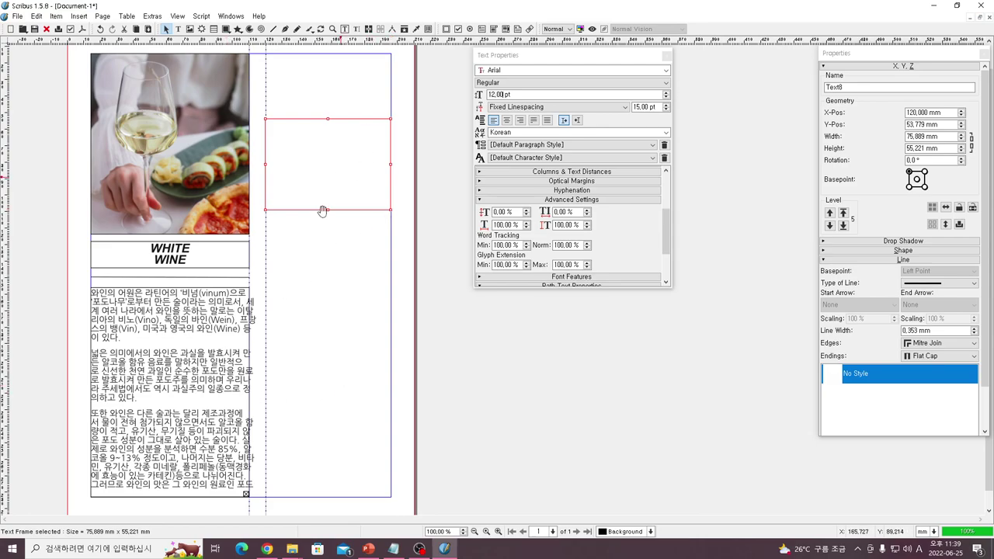
left_click_drag(328, 209, 328, 219)
Try to link the lower text frame's overflow to the empty frame beside the photo
left_click(239, 466)
left_click(244, 494)
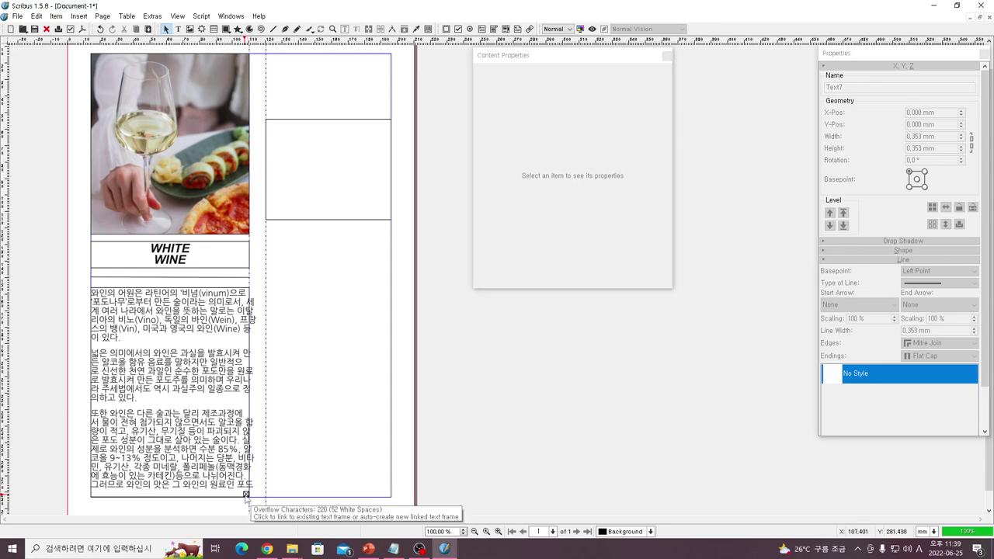
left_click(245, 494)
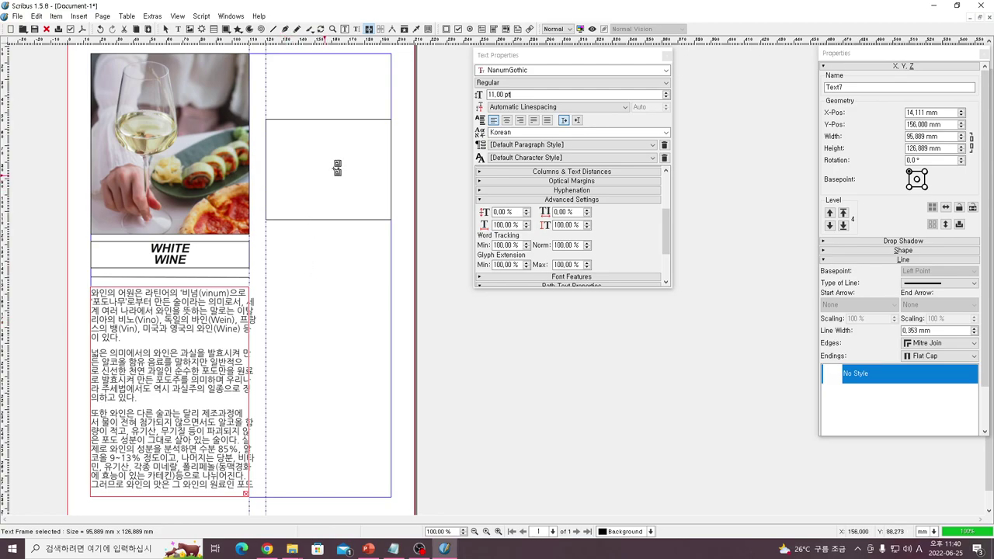
key("Escape")
left_click(245, 492)
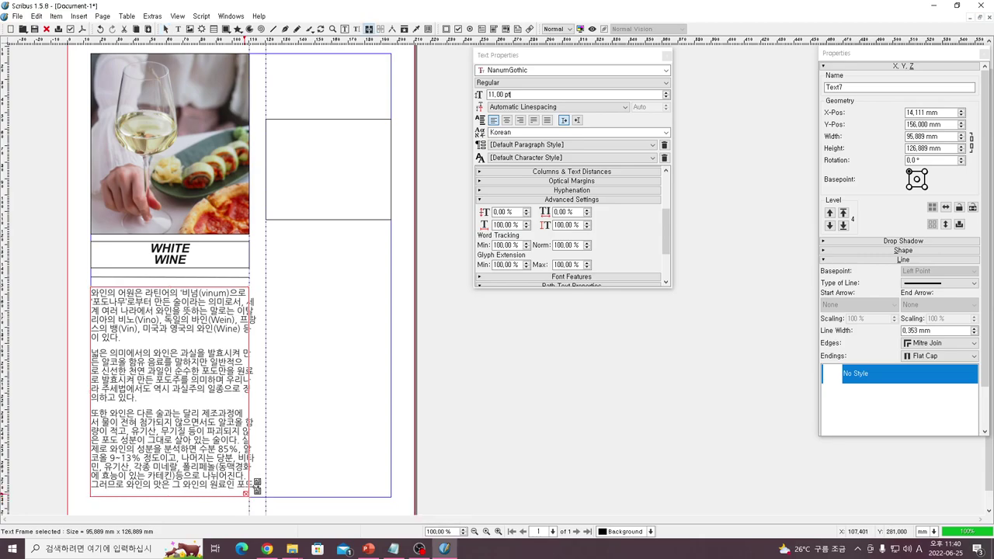
left_click(289, 155)
left_click(193, 478)
left_click(245, 496)
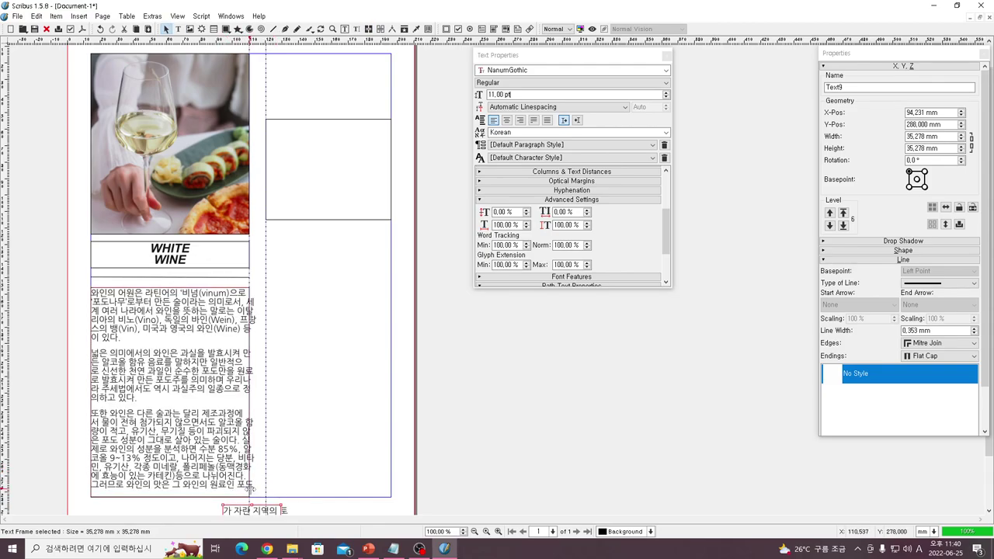
left_click(225, 505)
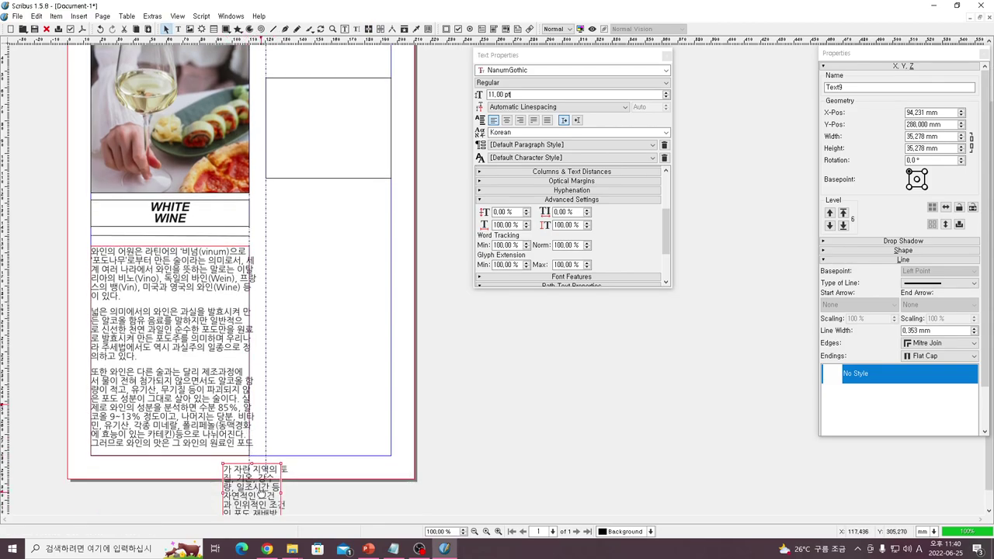
Undo the linked frame created below the page and reselect the lower wine text frame
scroll(262, 482, "down", 1)
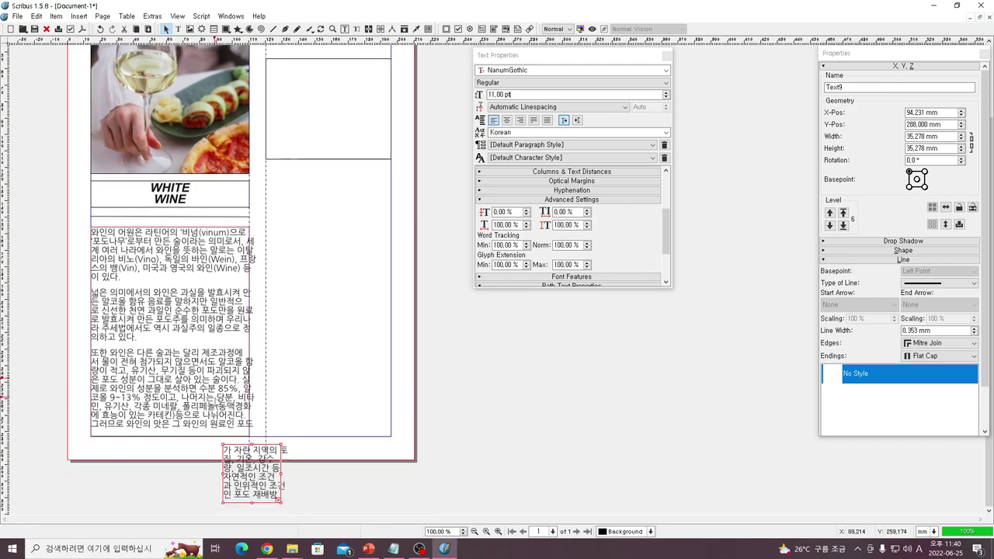
key("ctrl+z")
key("ctrl+z")
left_click(230, 433)
scroll(224, 420, "up", 3)
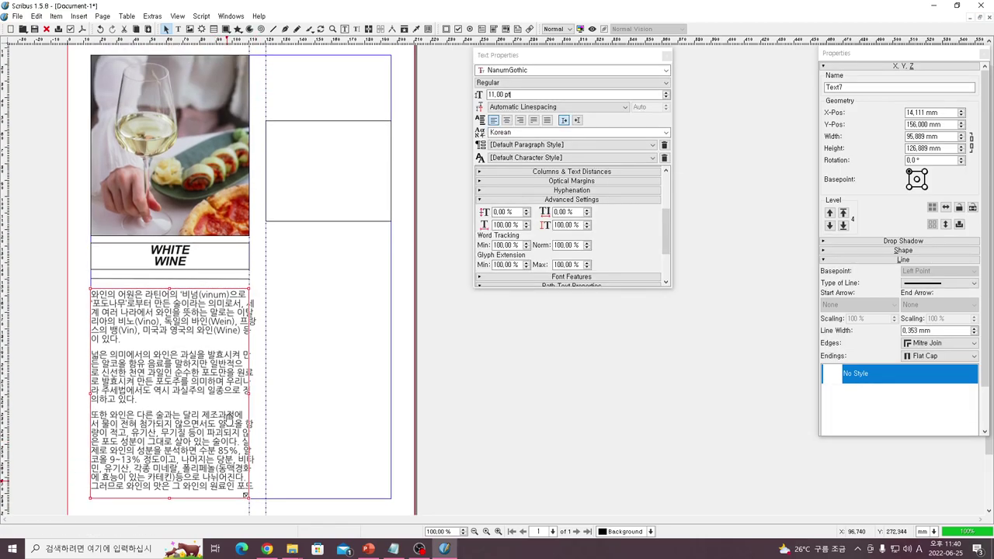
Link the lower frame's overflow text into the frame beside the photo and extend that frame to about 69 mm high
left_click(246, 493)
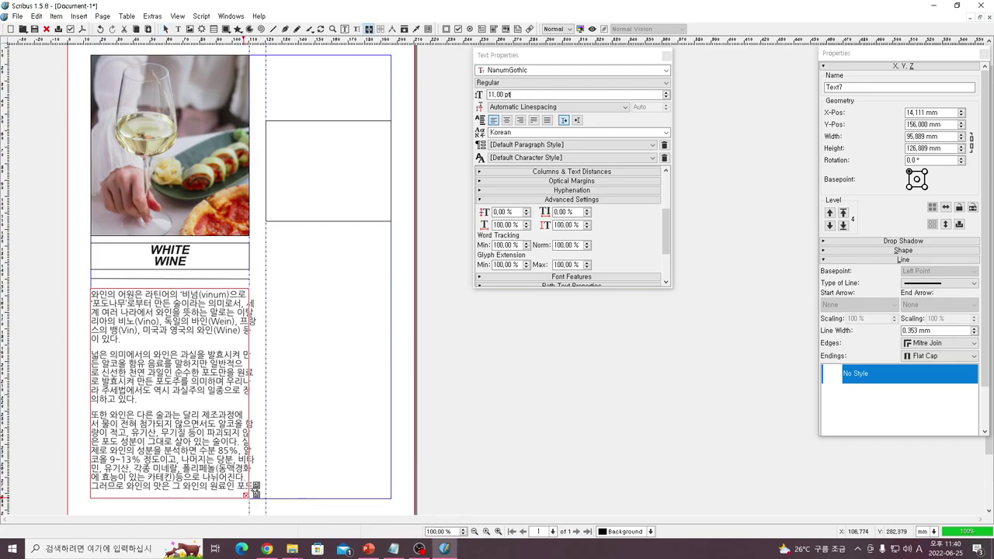
left_click(313, 167)
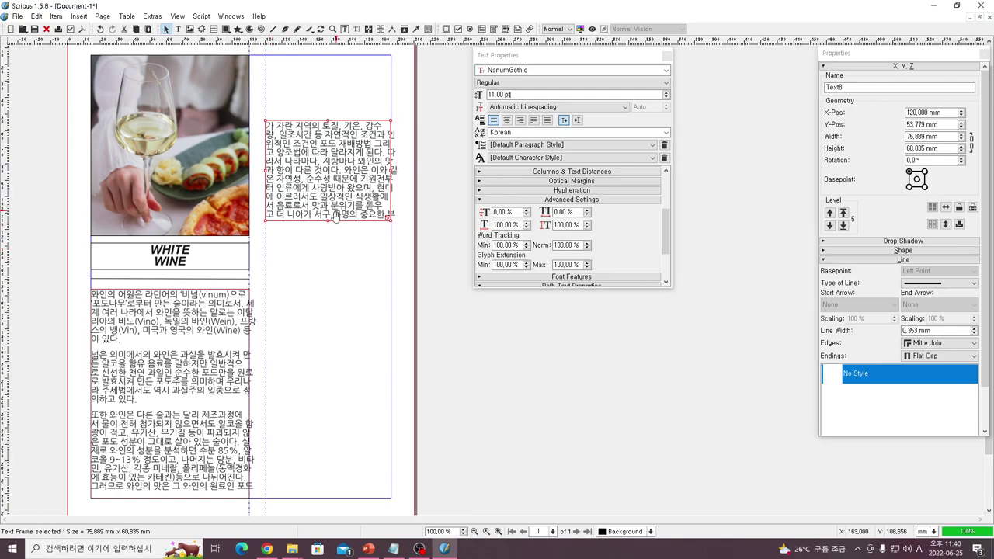
mouse_move(329, 220)
left_mouse_down()
mouse_move(328, 253)
mouse_move(329, 239)
left_mouse_up()
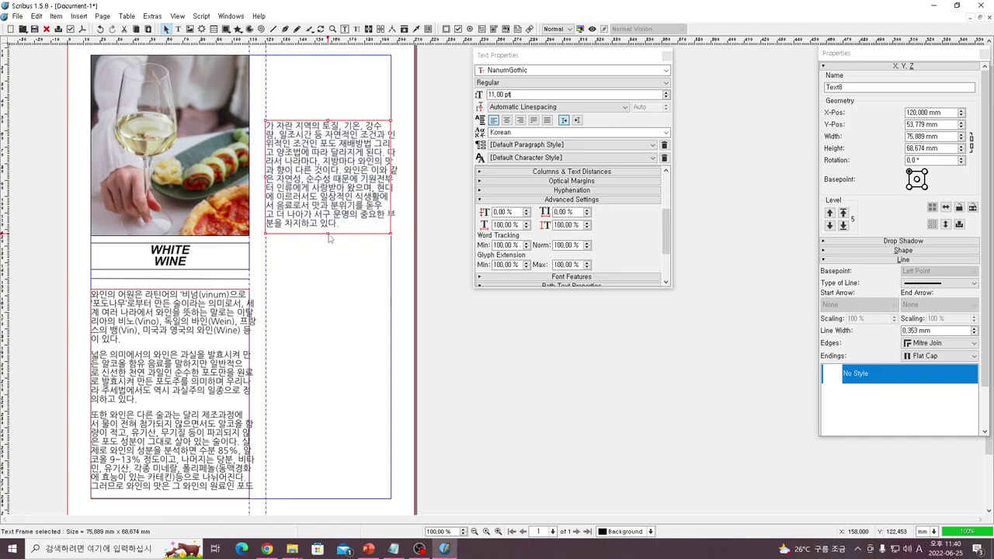
Select the whole text across both linked frames and reduce its font size to 13 pt, trying 14 pt along the way
double_click(179, 353)
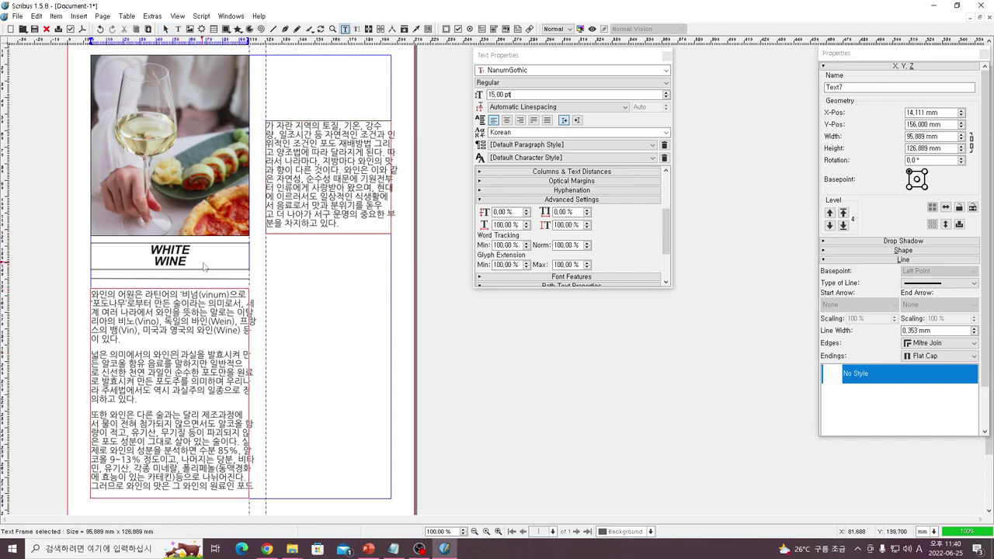
key("ctrl+a")
left_click(666, 97)
left_click(665, 97)
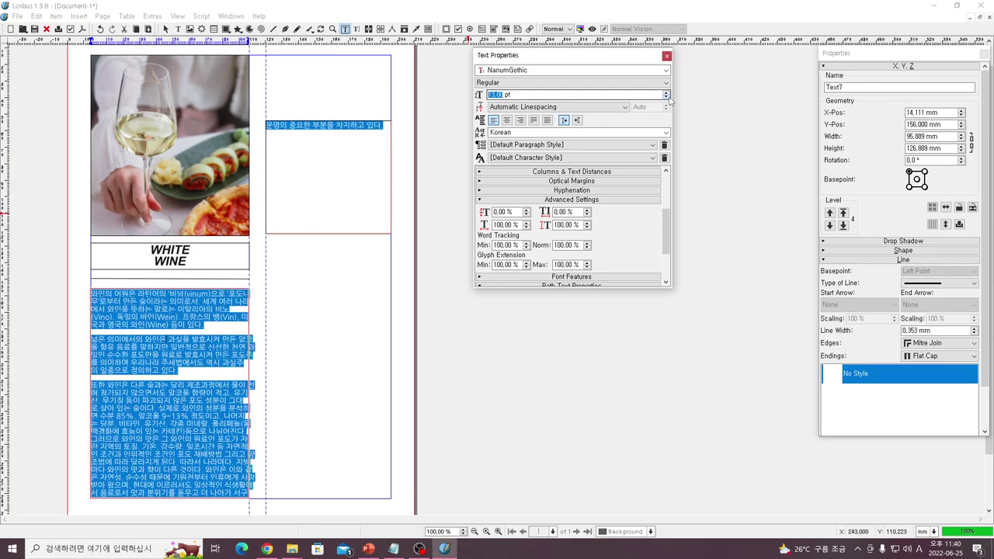
left_click(667, 92)
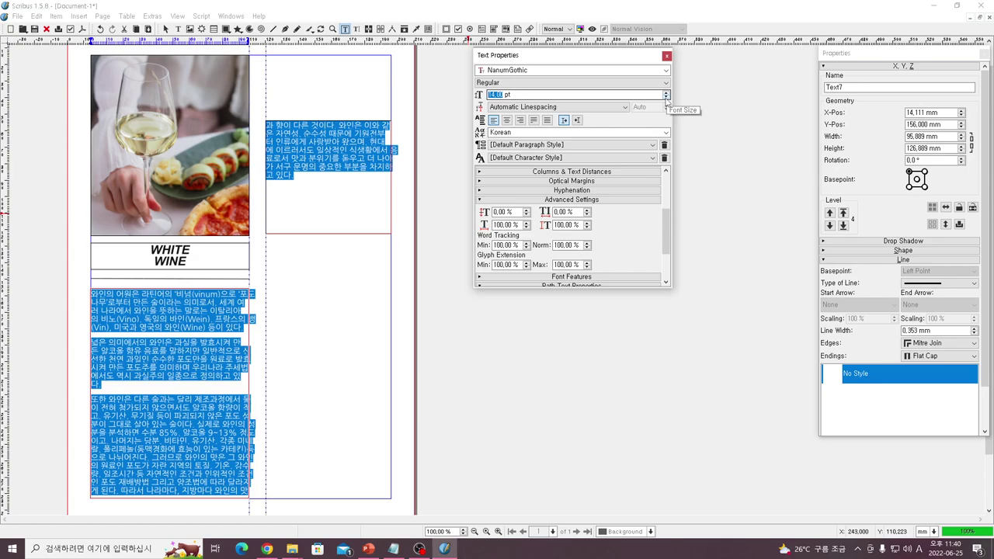
left_click(666, 98)
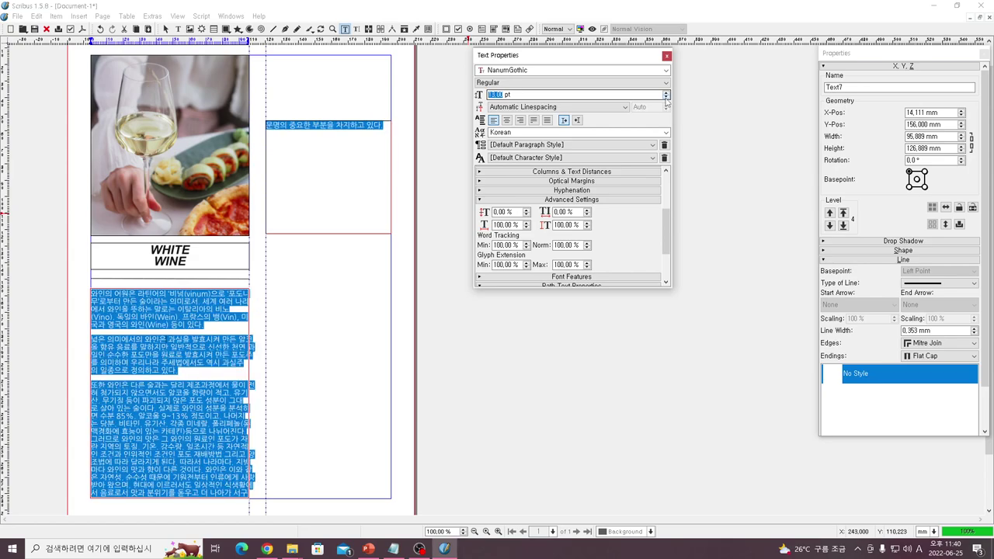
left_click(261, 300)
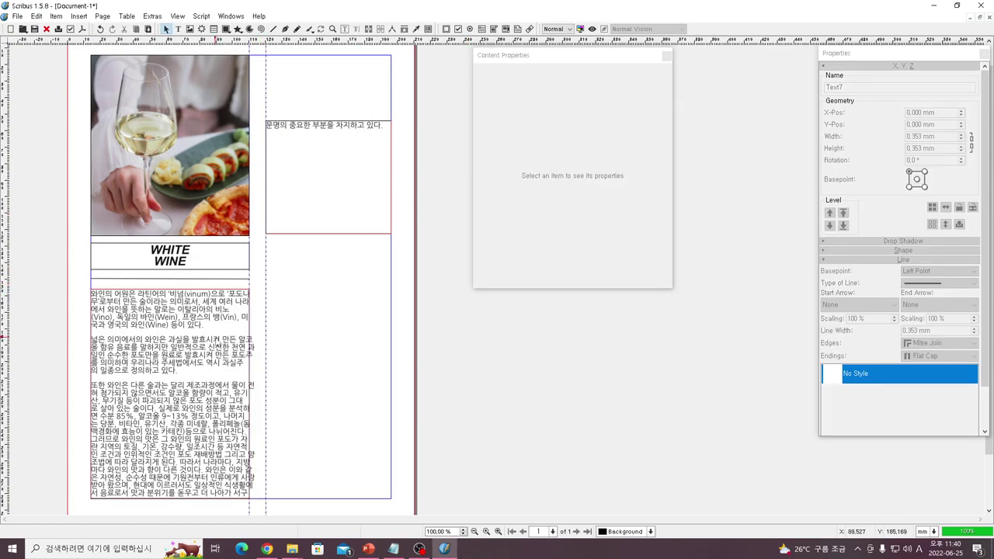
Set the font size of the whole linked wine text to 14 pt
double_click(182, 351)
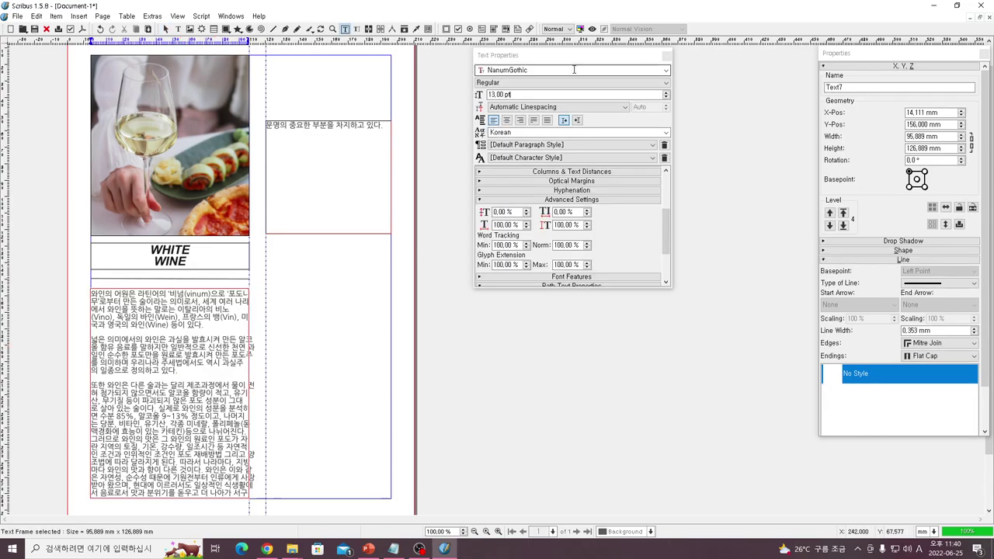
key("ctrl+a")
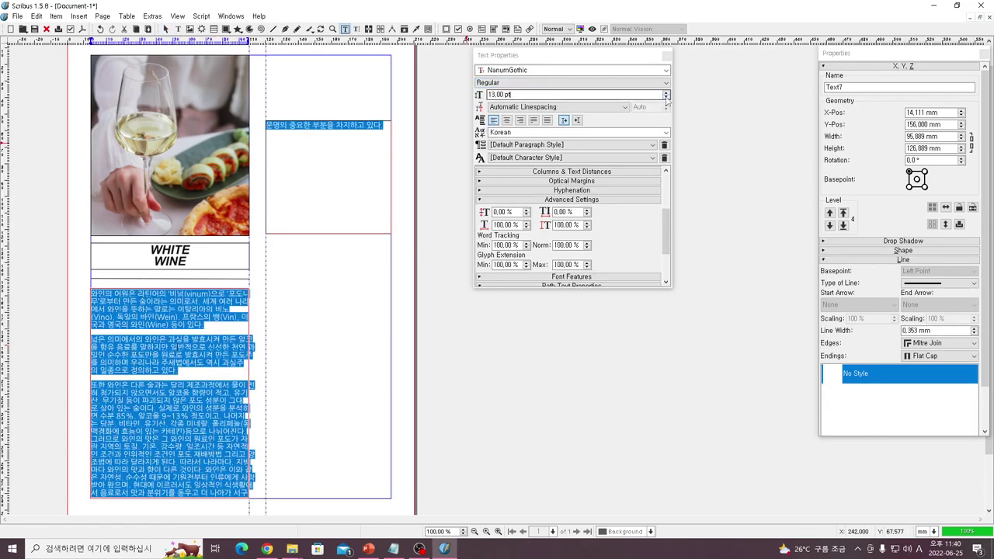
left_click(666, 92)
left_click(282, 321)
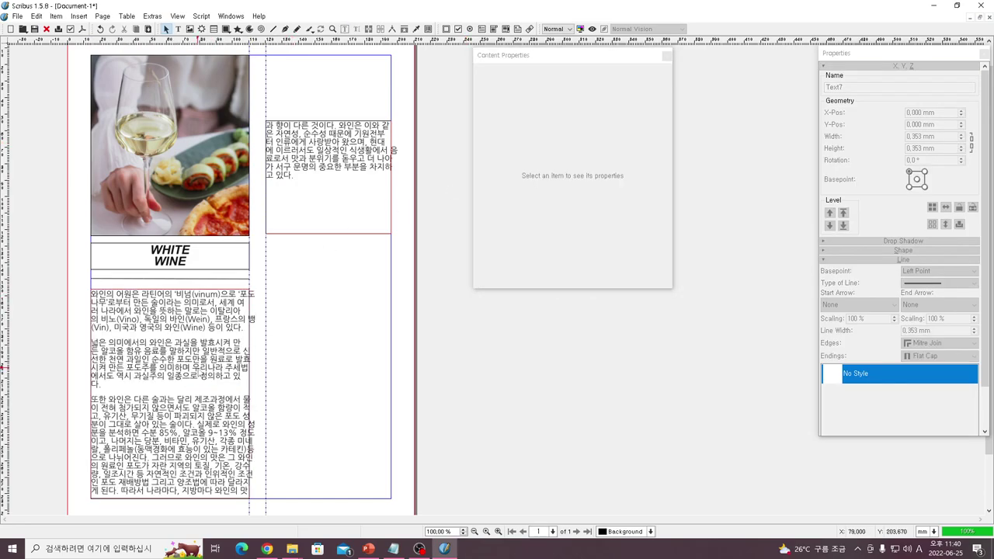
Change the line spacing of the second wine paragraph in the lower frame to Align to Baseline Grid
left_click(199, 363)
left_click(586, 109)
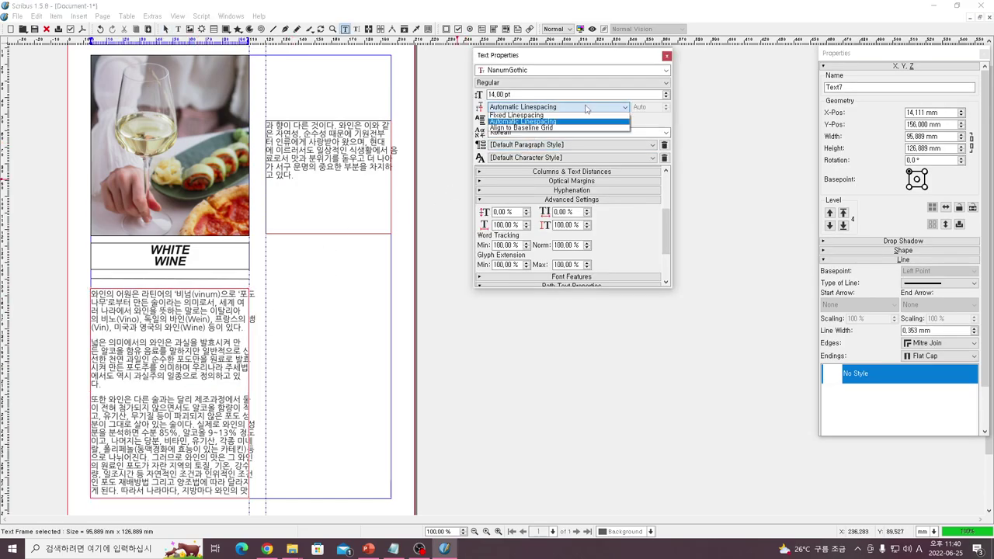
left_click(587, 109)
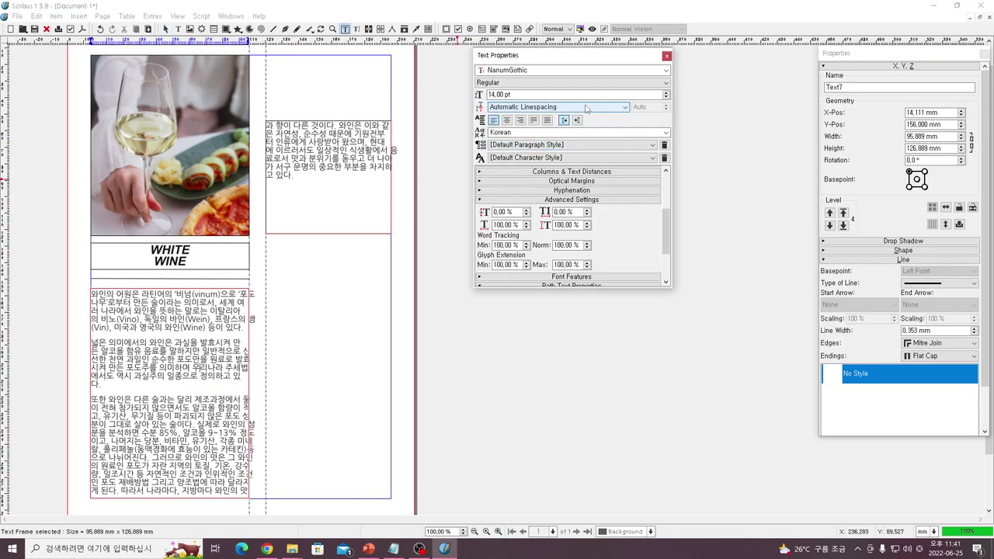
left_click(587, 109)
left_click(587, 127)
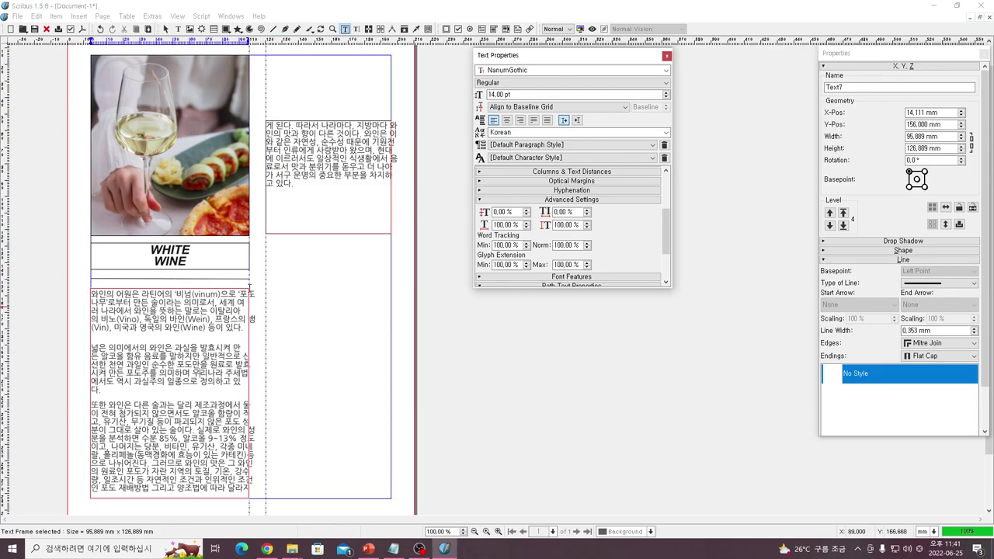
Set all text in the two linked frames to 13 pt and place the cursor in the frame beside the photo
key("ctrl+a")
left_click(665, 97)
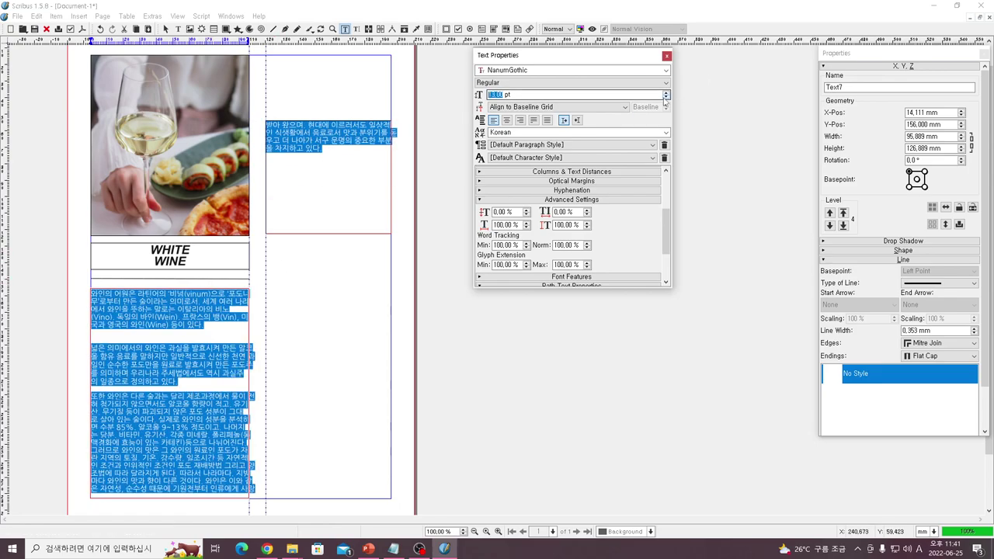
left_click(315, 207)
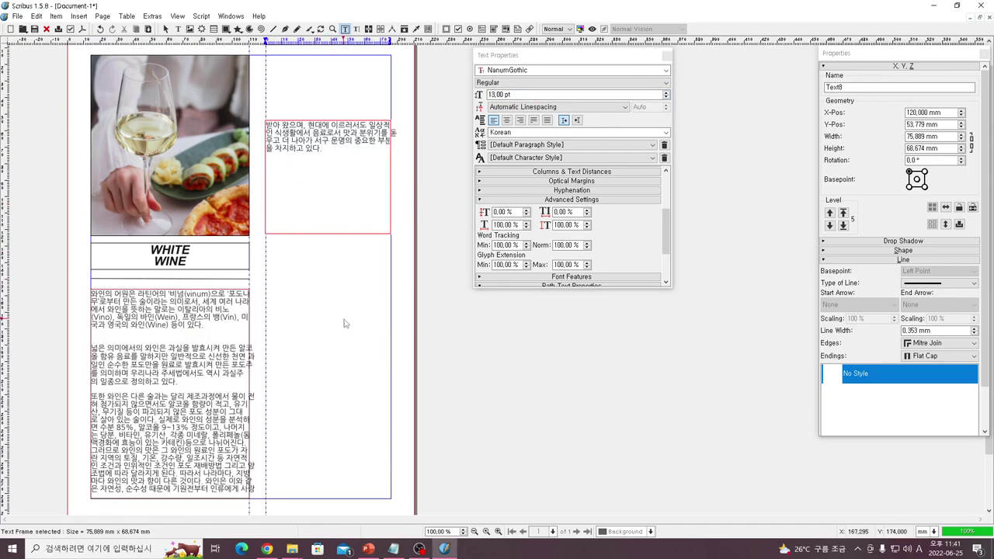
Draw a circle about 68 mm in diameter in the upper part of the column beside the photo
left_click(346, 323)
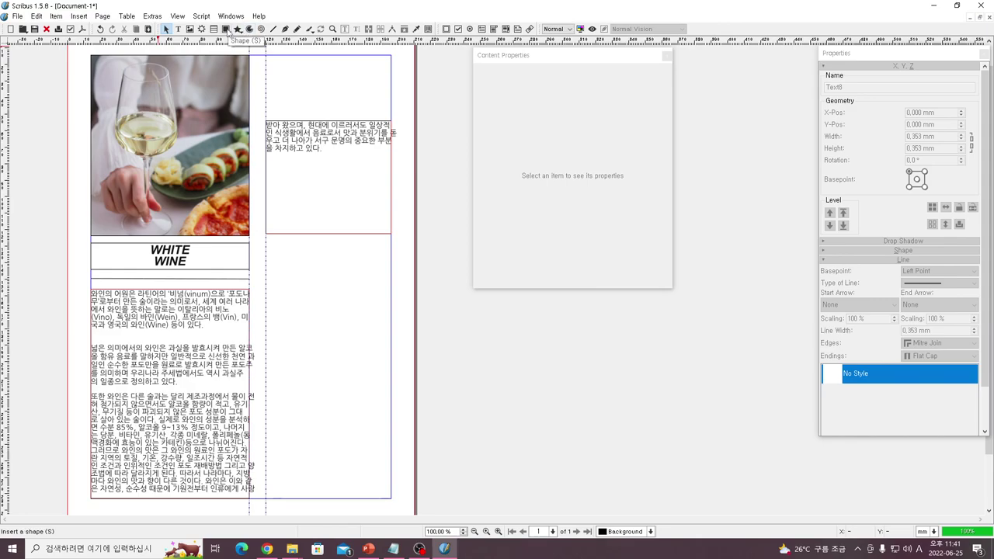
left_click(227, 30)
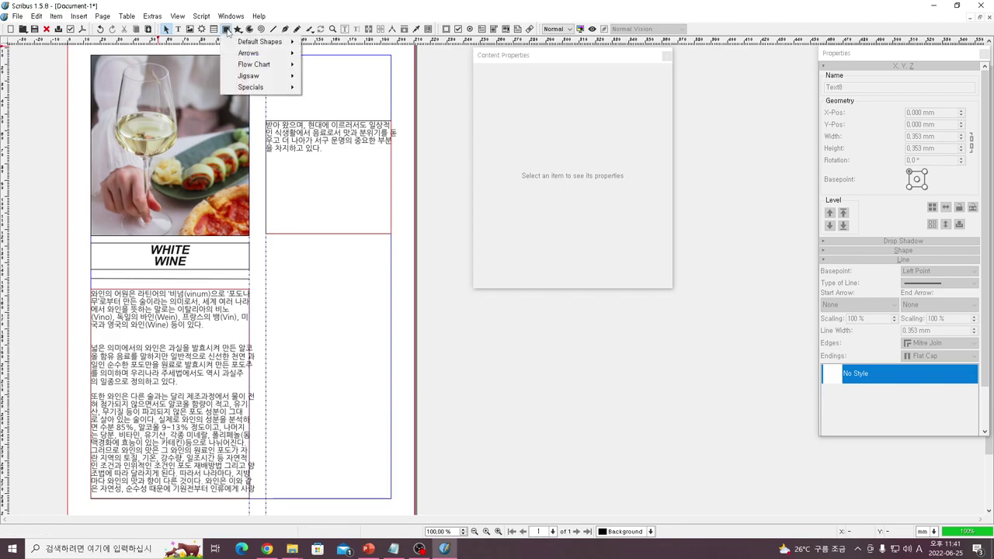
mouse_move(263, 42)
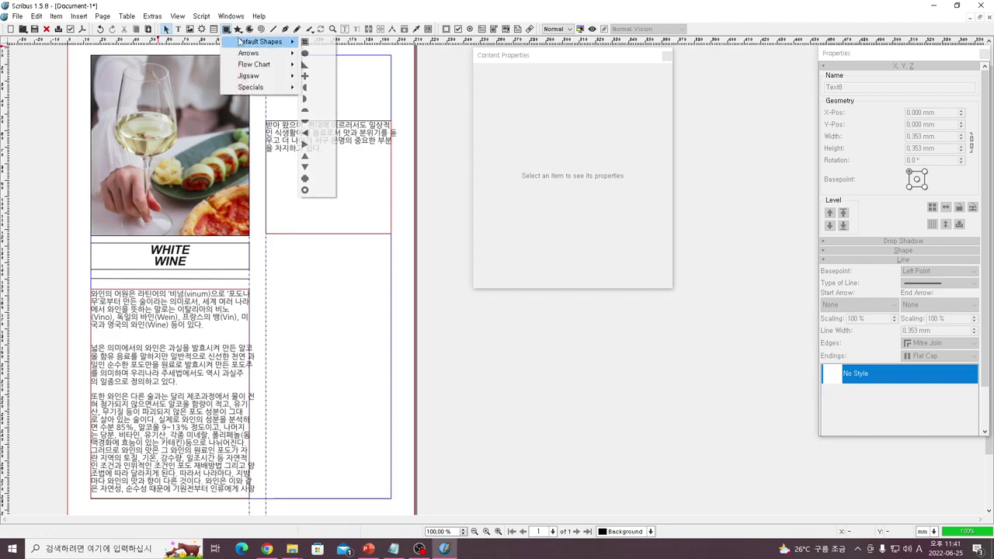
left_click(318, 52)
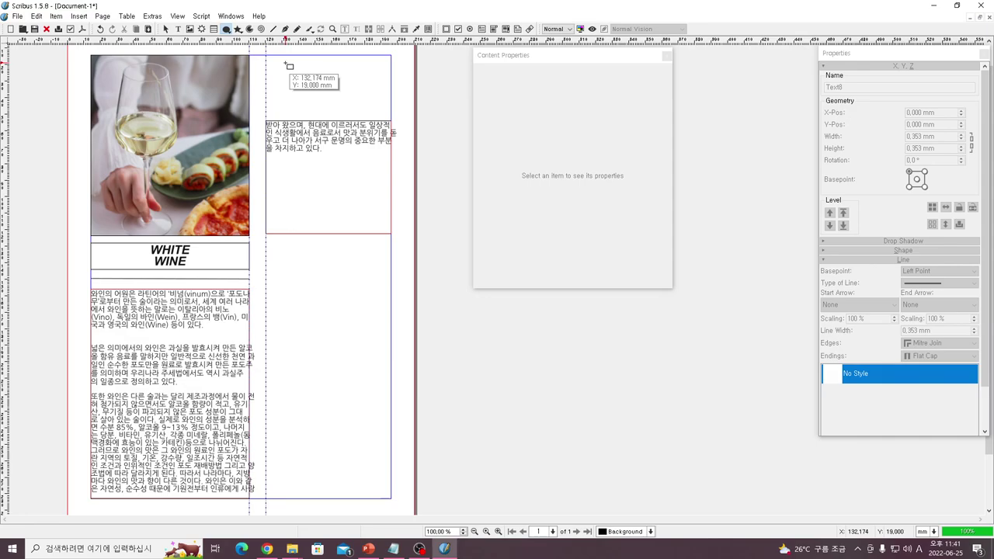
left_click_drag(278, 63, 381, 147)
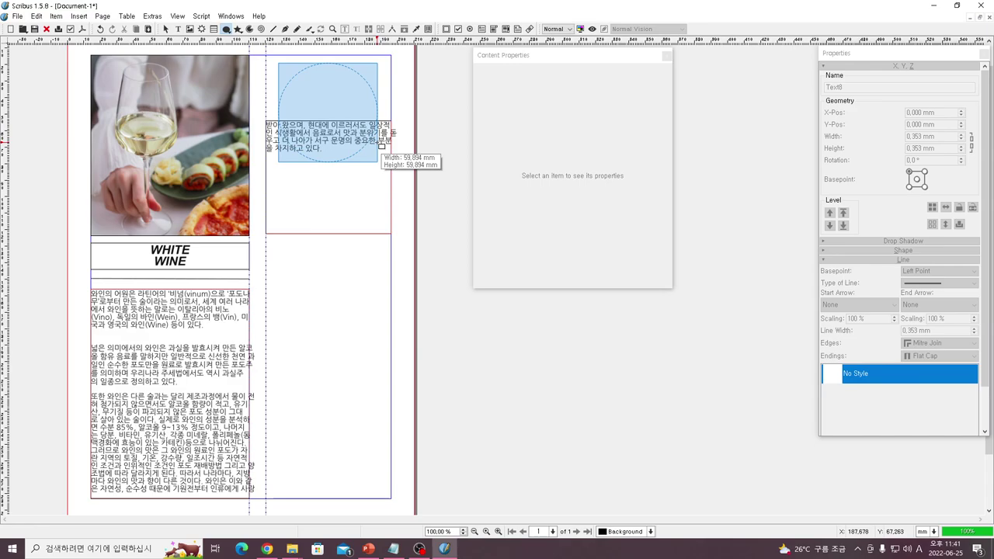
left_click_drag(382, 147, 382, 148)
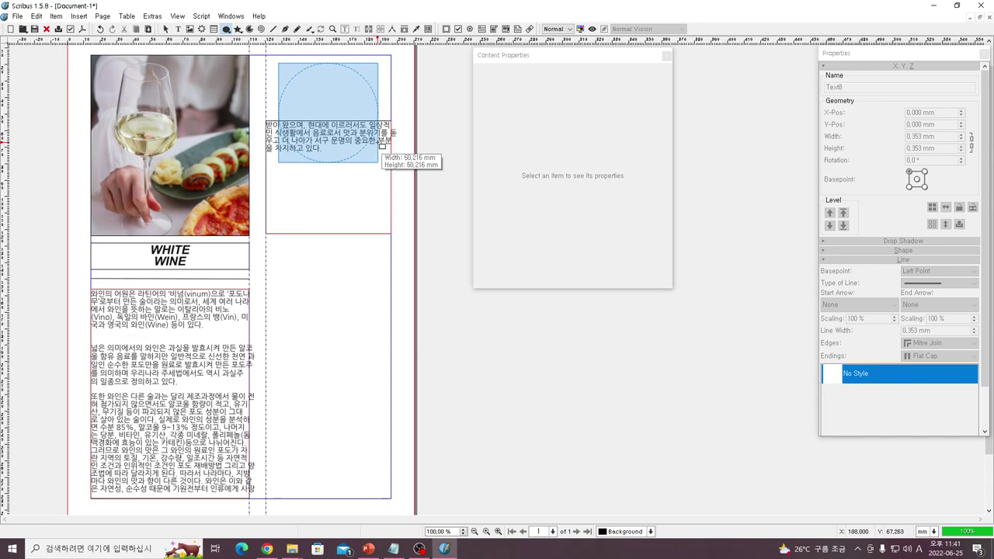
left_click_drag(382, 148, 390, 152)
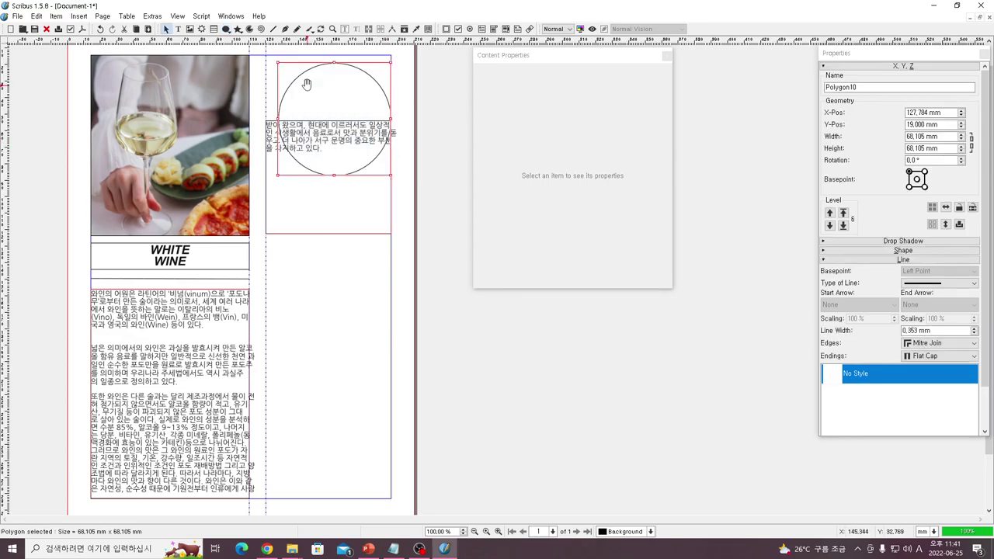
Enlarge the circle to about 75.7 by 75.8 mm to fill the column width and move the text frame beneath it down
left_click_drag(277, 64, 266, 53)
left_click_drag(324, 102, 322, 109)
left_click_drag(326, 204, 327, 247)
Lower the body text frame's upper edge to about Y 159.8 mm and shift the WHITE WINE title and divider line slightly down
left_click(194, 361)
left_click_drag(169, 286, 170, 296)
left_click(178, 264)
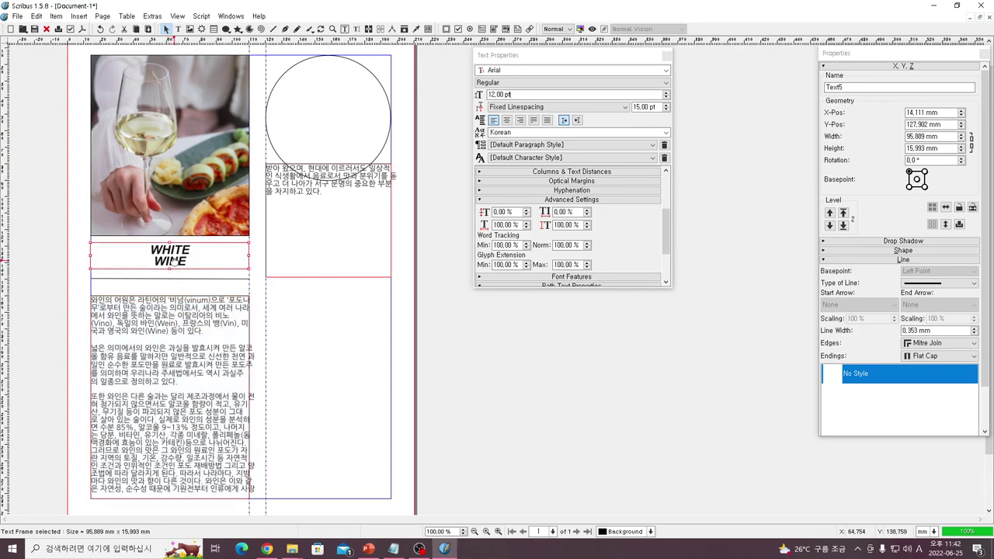
left_click_drag(177, 259, 161, 281)
left_click(162, 277)
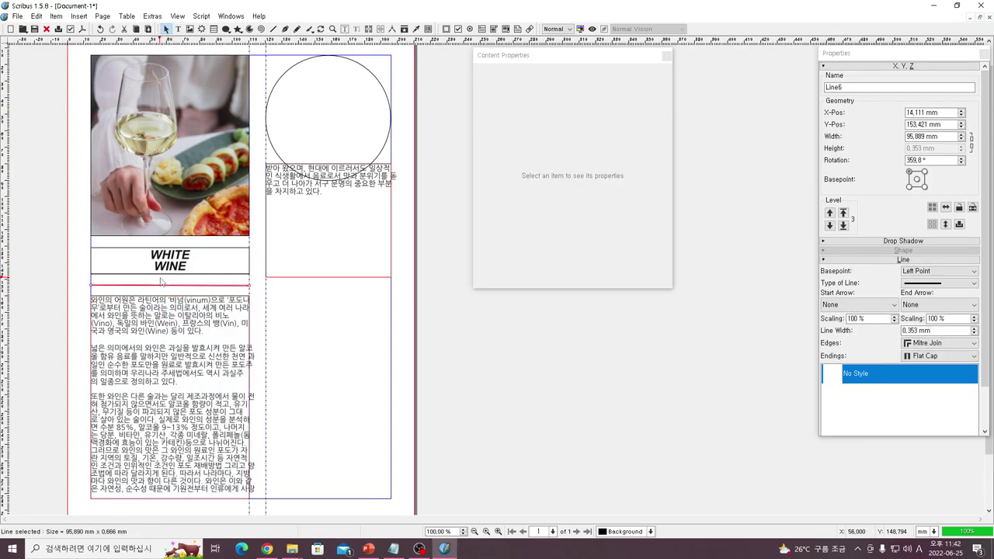
left_click(81, 305)
left_click(181, 433)
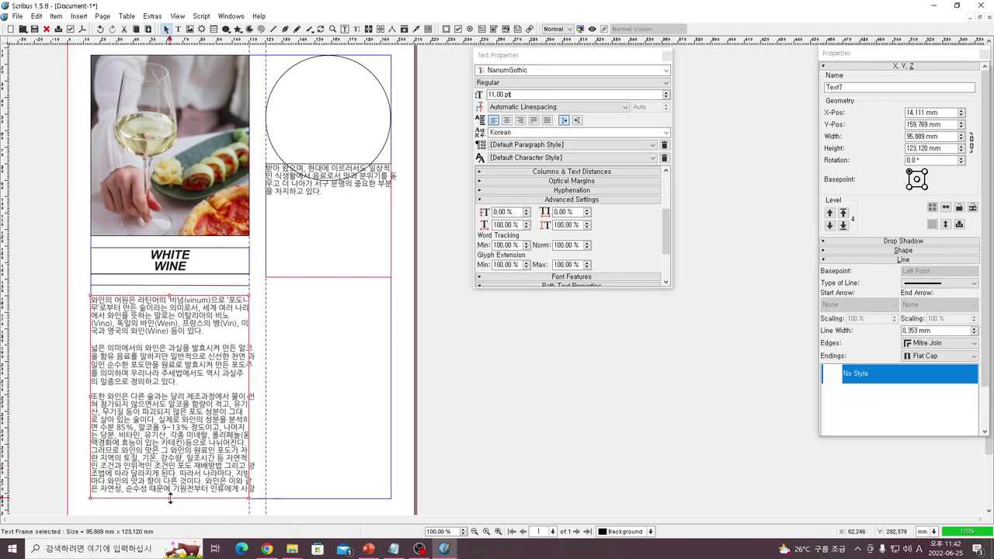
Nudge the linked text frame under the circle to about Y 79.5 mm and deselect it
left_click(354, 266)
left_click_drag(351, 250, 349, 250)
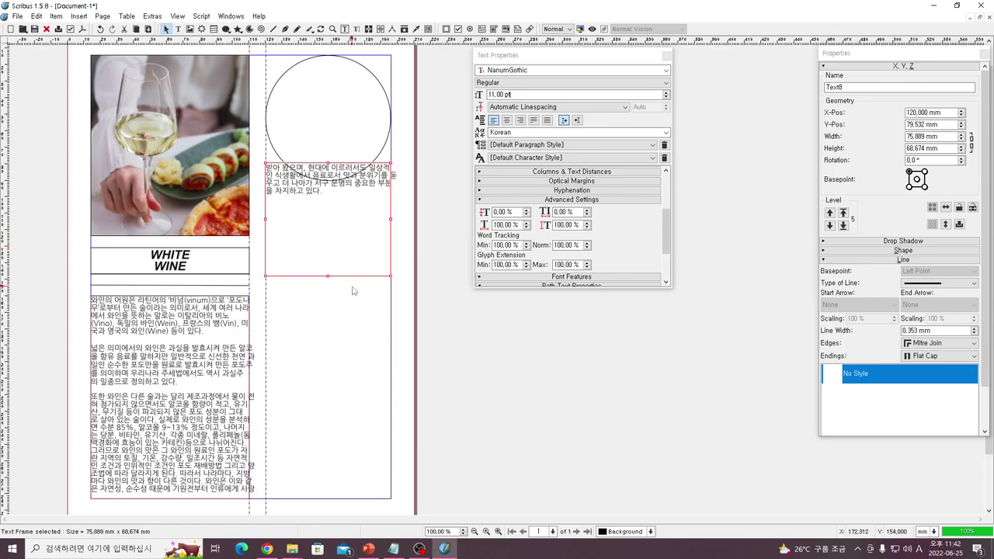
left_click(339, 343)
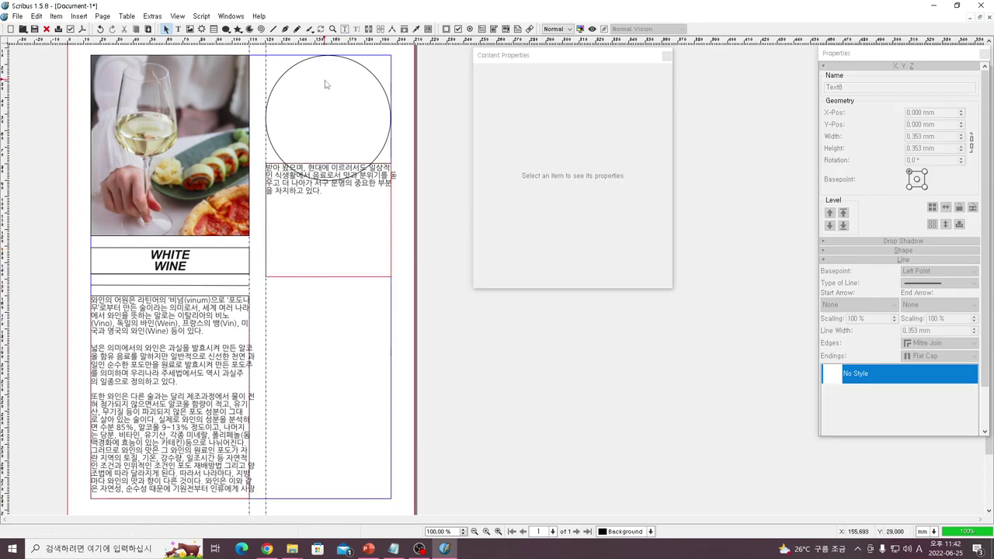
Convert the circle beside the photo to an image frame
left_click(346, 110)
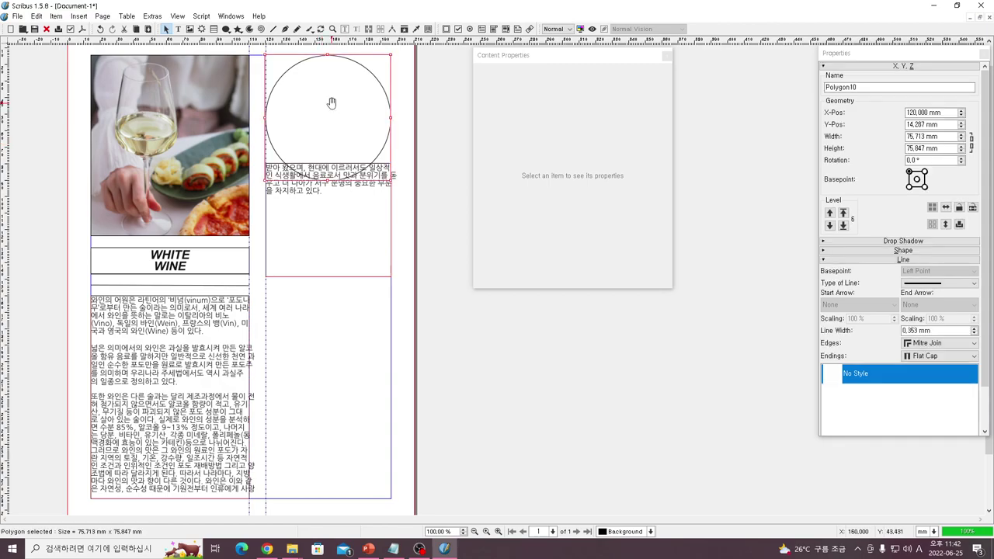
right_click(333, 106)
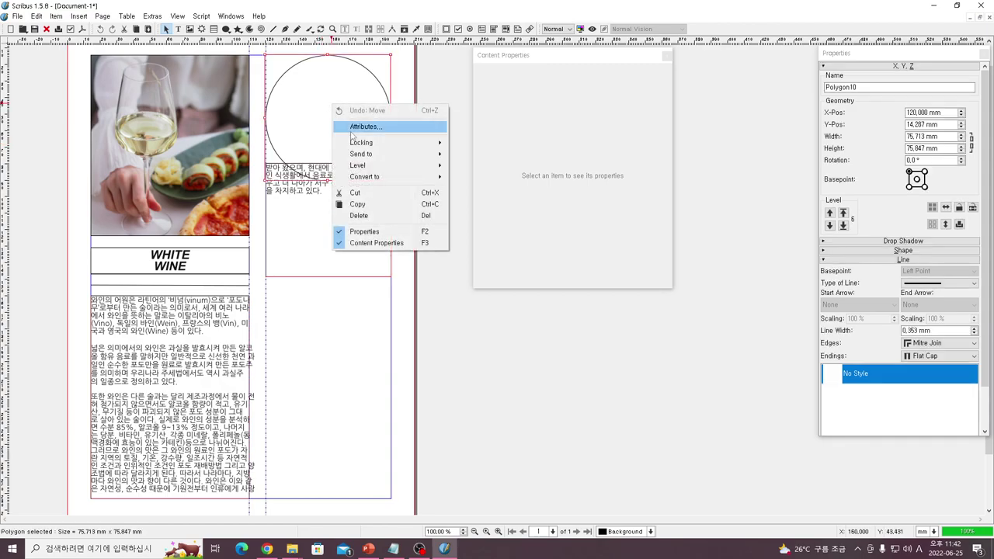
mouse_move(379, 182)
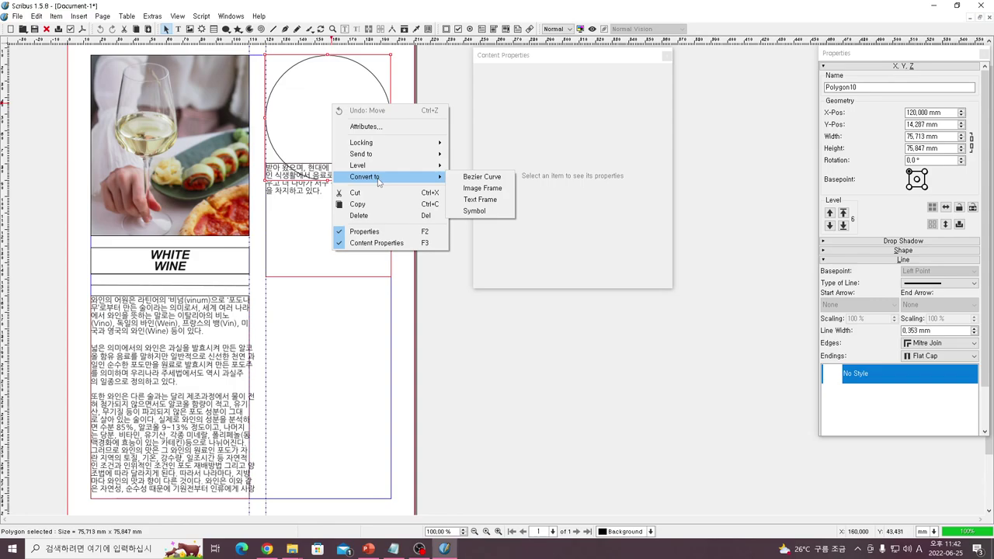
left_click(481, 188)
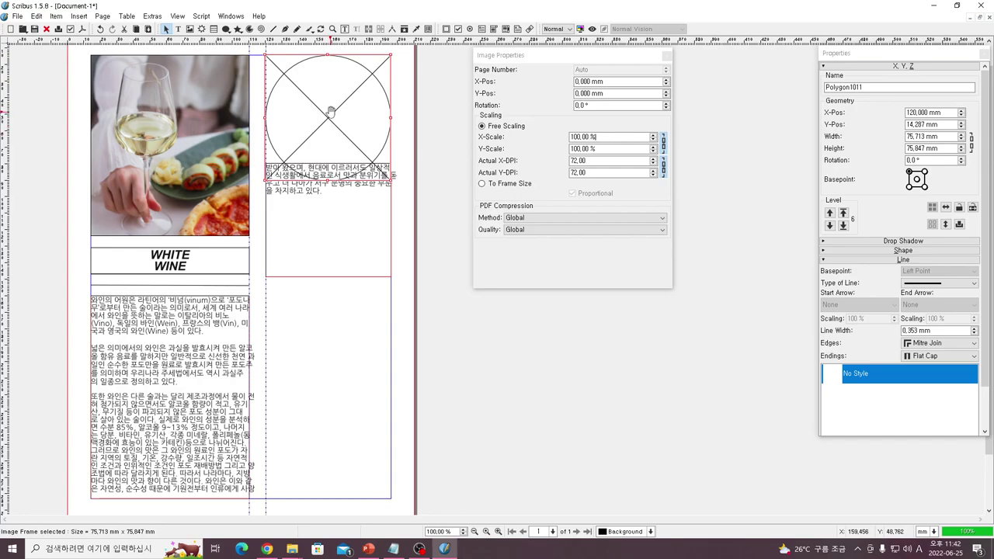
Convert the circular image frame to a text frame and enter random filler text in it
right_click(330, 113)
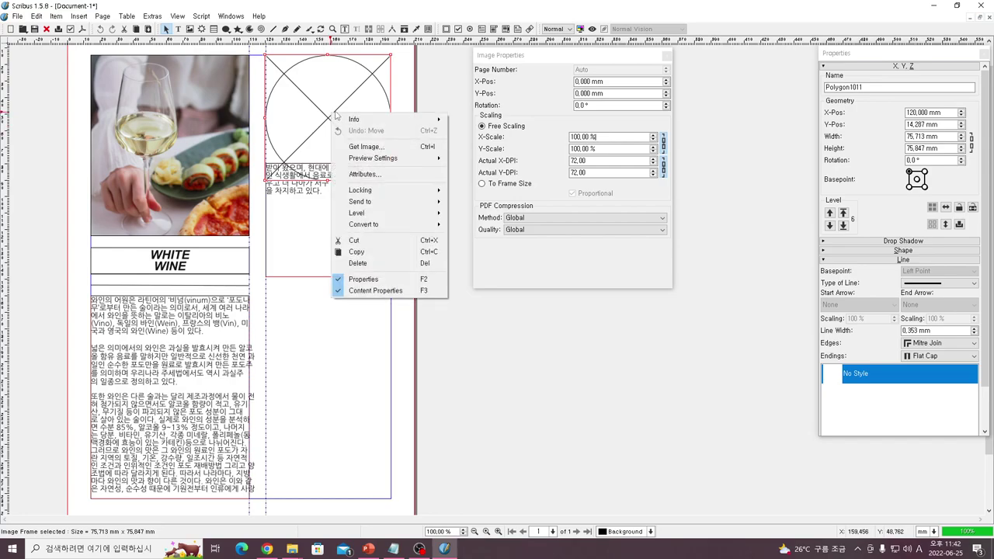
mouse_move(375, 225)
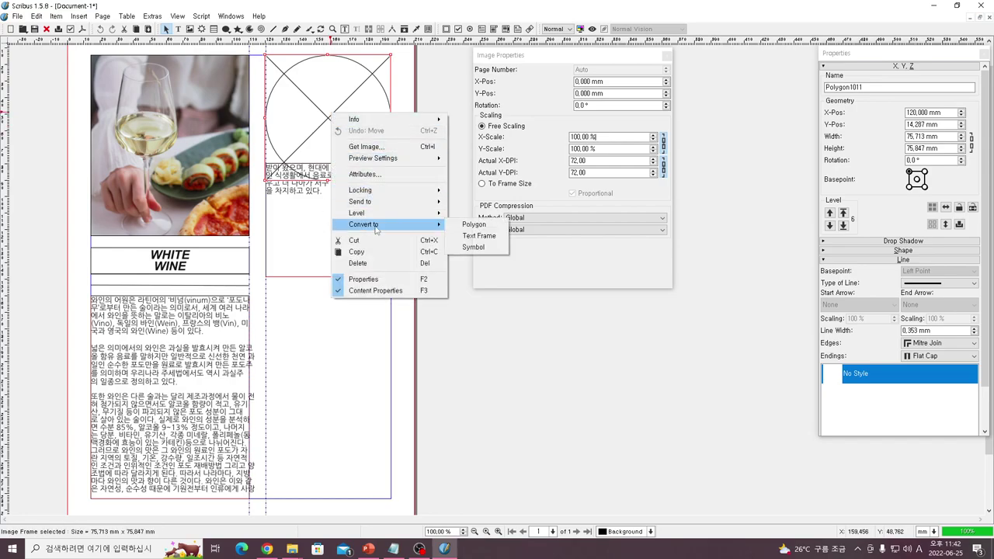
left_click(480, 235)
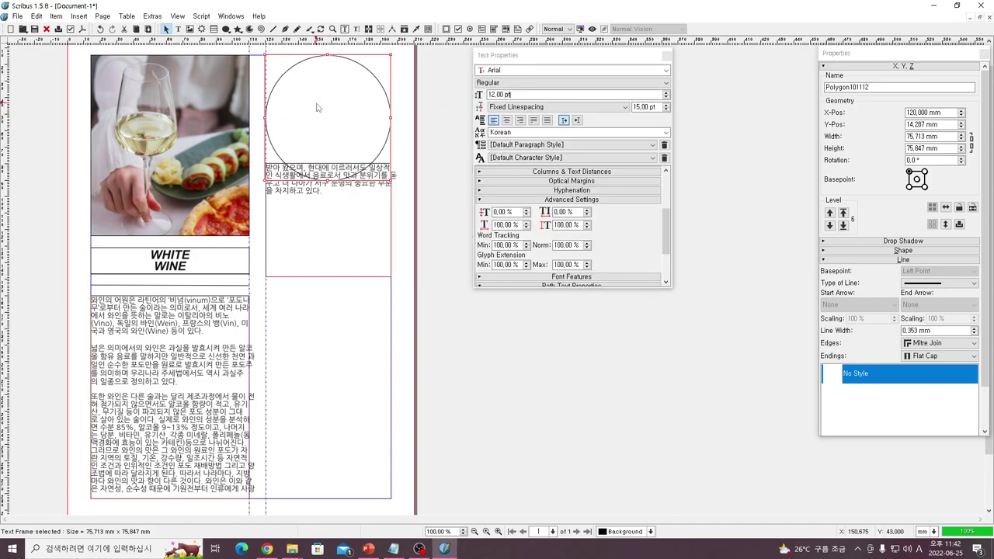
double_click(317, 107)
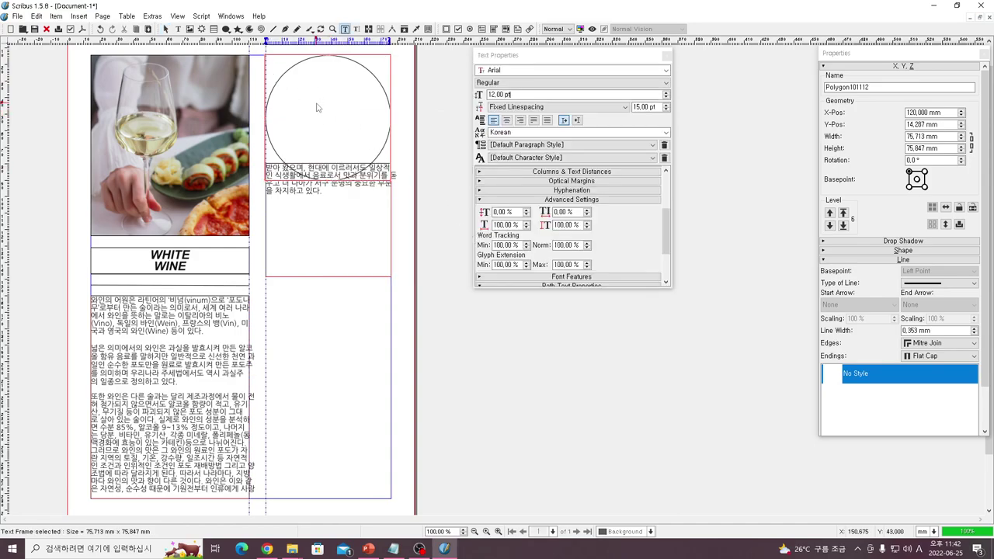
type("ajd;fa;djk;fjkadjlf;jkdl;ajskfjdl;jfkl;aj")
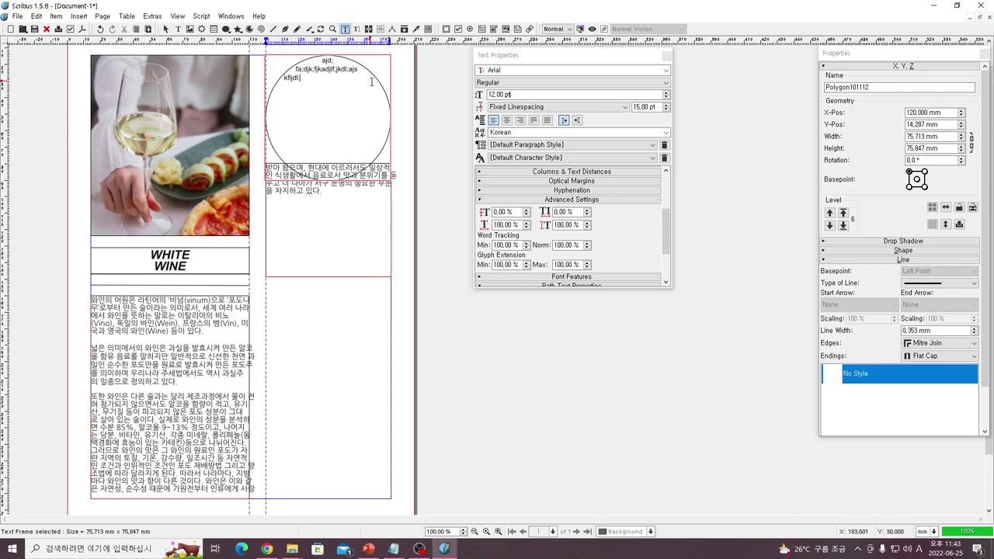
Convert the emptied circular text frame back to an image frame
left_click(424, 133)
left_click(323, 111)
right_click(325, 117)
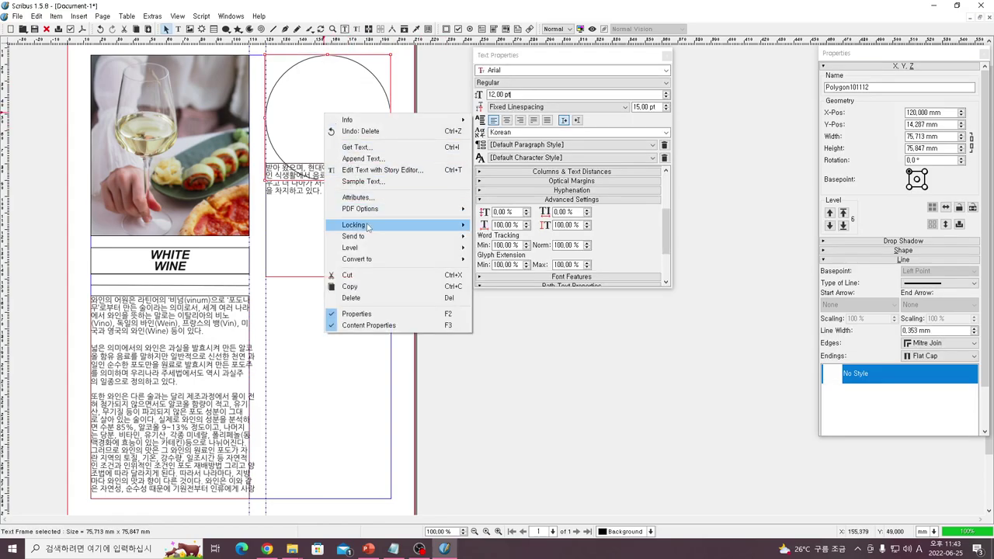
mouse_move(372, 259)
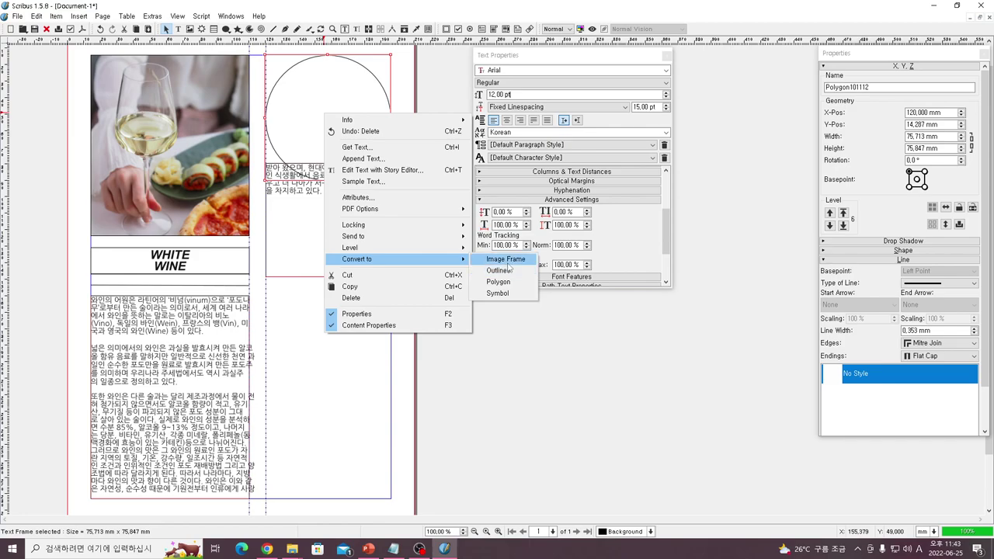
left_click(507, 262)
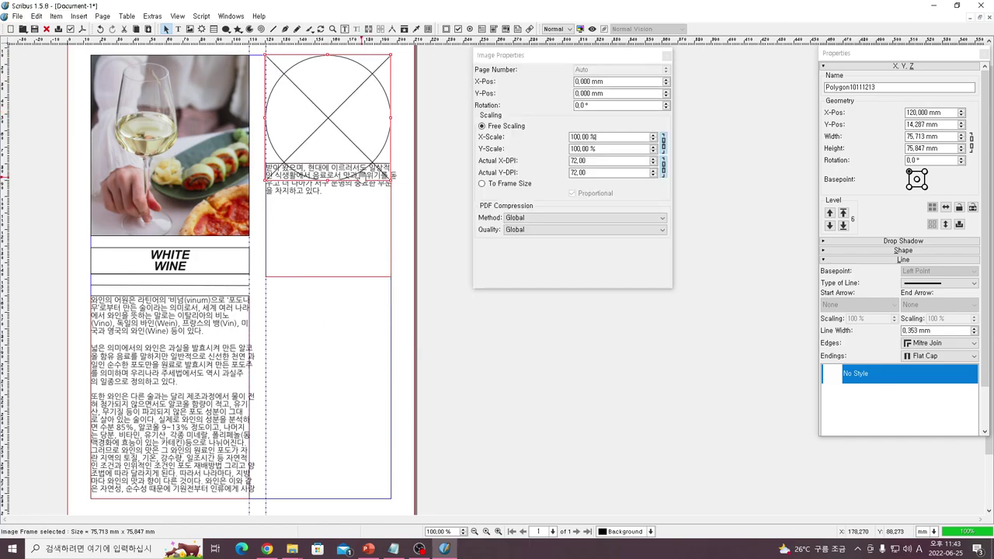
Load the picture wines-gaad94642c_1920.jpg into the circular image frame
double_click(321, 110)
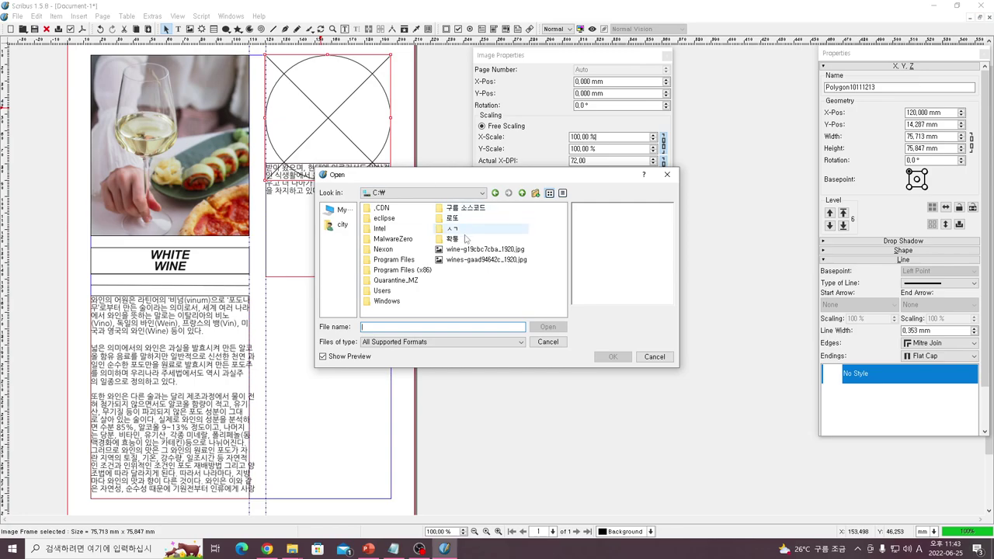
left_click(487, 260)
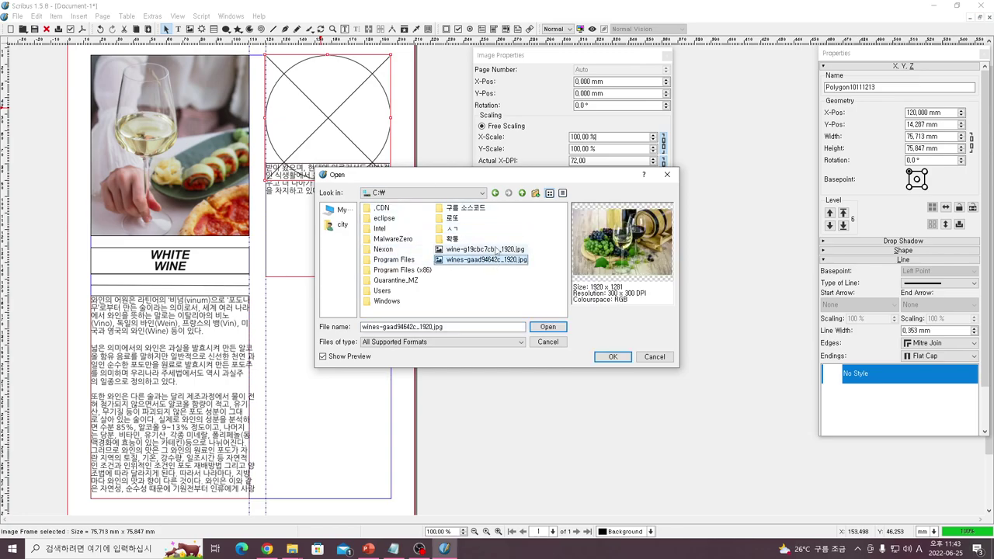
left_click(613, 356)
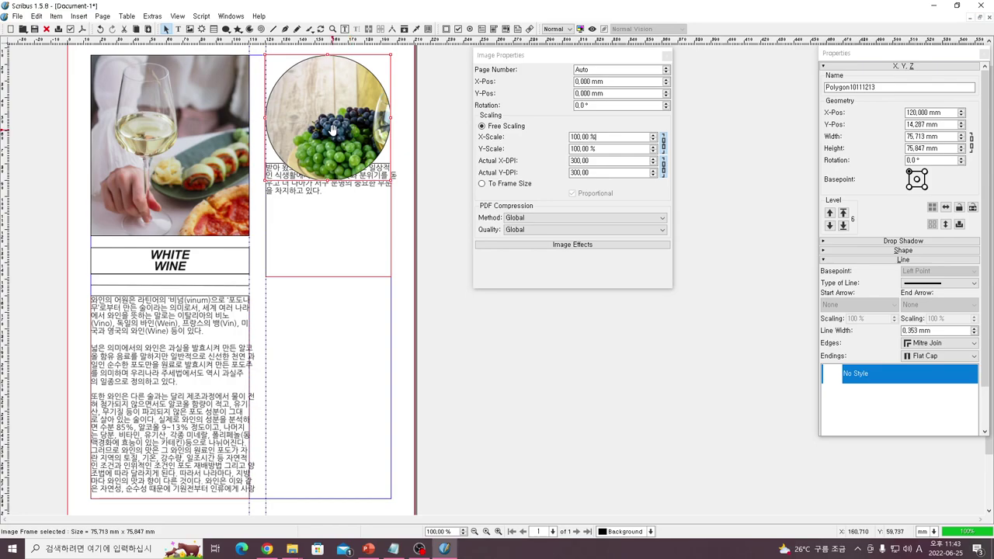
Scale the picture inside the circular frame to 79 % and shift it to about X -29.1 mm, Y -3.1 mm, centring the wine glass
double_click(332, 132)
left_click_drag(331, 132, 295, 113)
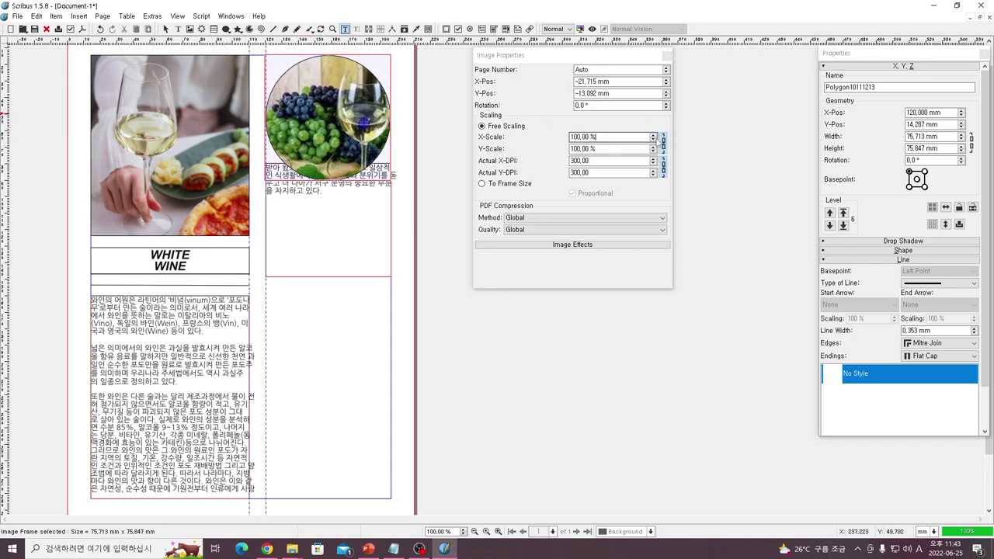
left_click(654, 140)
scroll(655, 141, "down", 10)
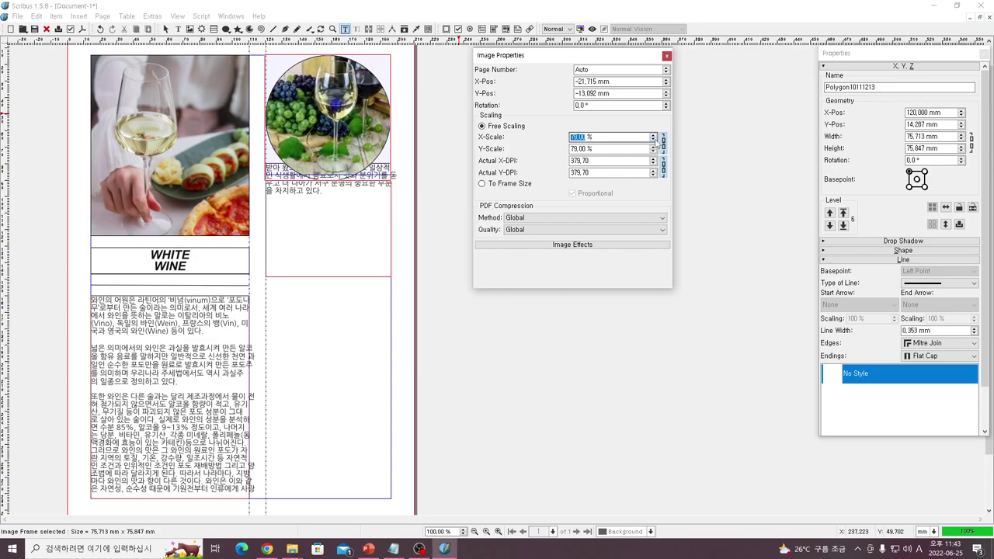
left_click_drag(336, 112, 325, 132)
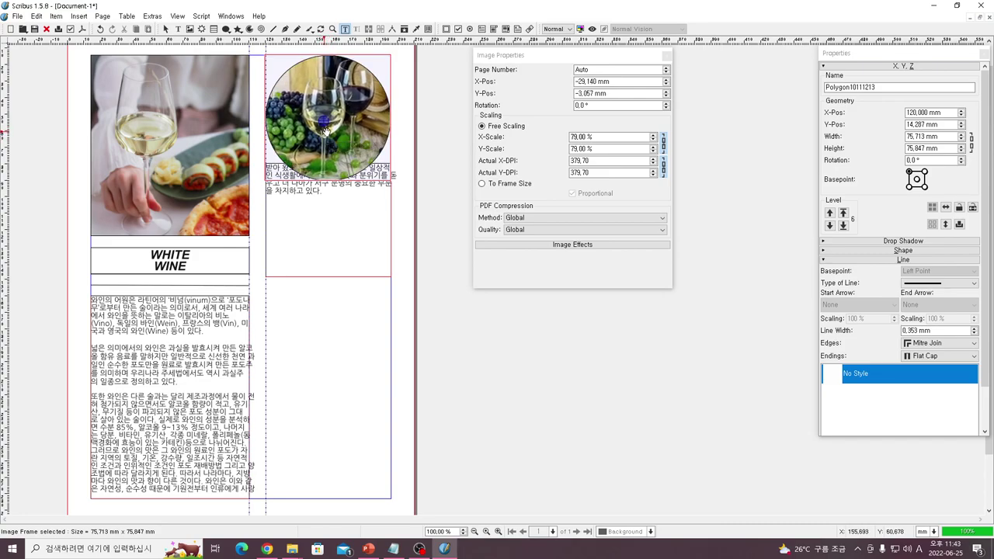
left_click(415, 155)
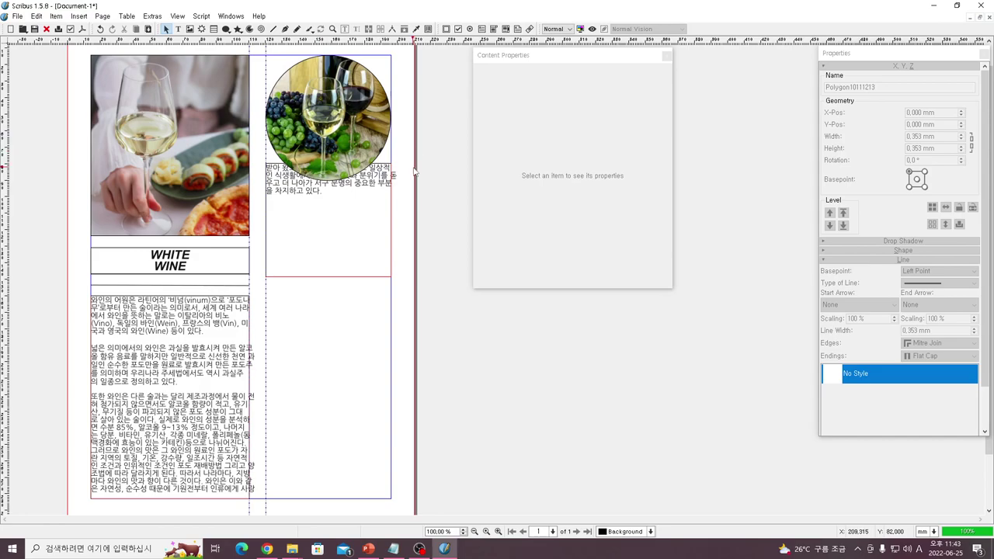
Set the circular image frame's text flow so that text wraps around the frame's shape
left_click(329, 217)
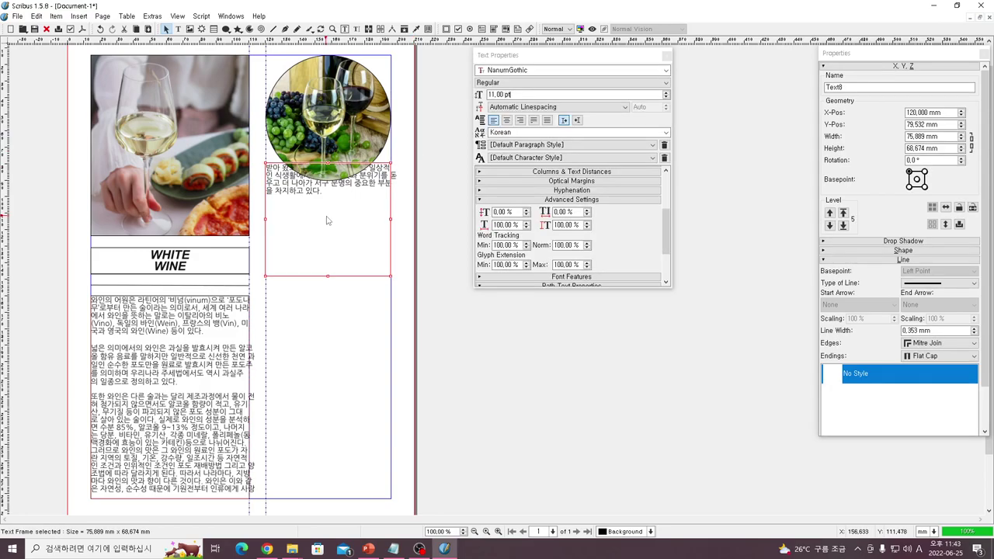
left_click(354, 109)
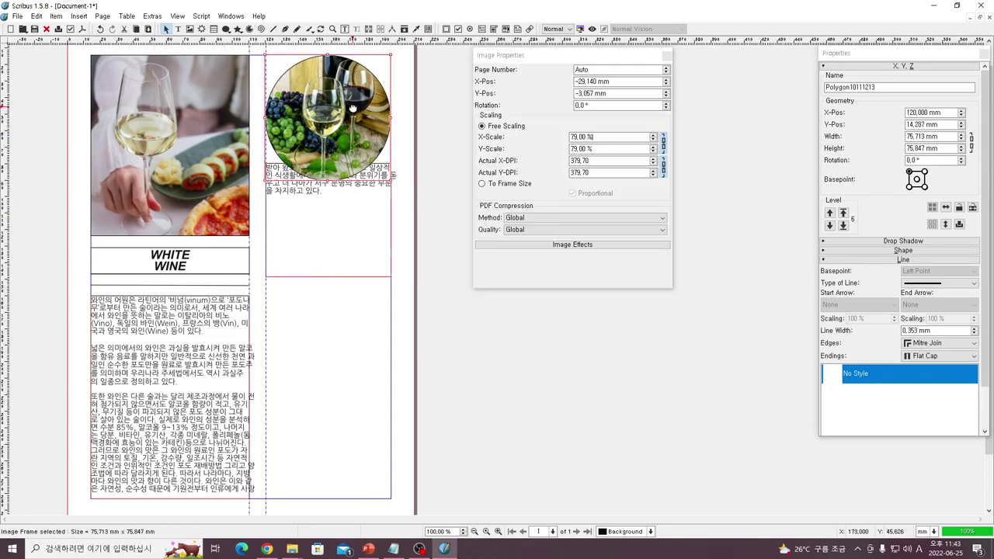
left_click(328, 225)
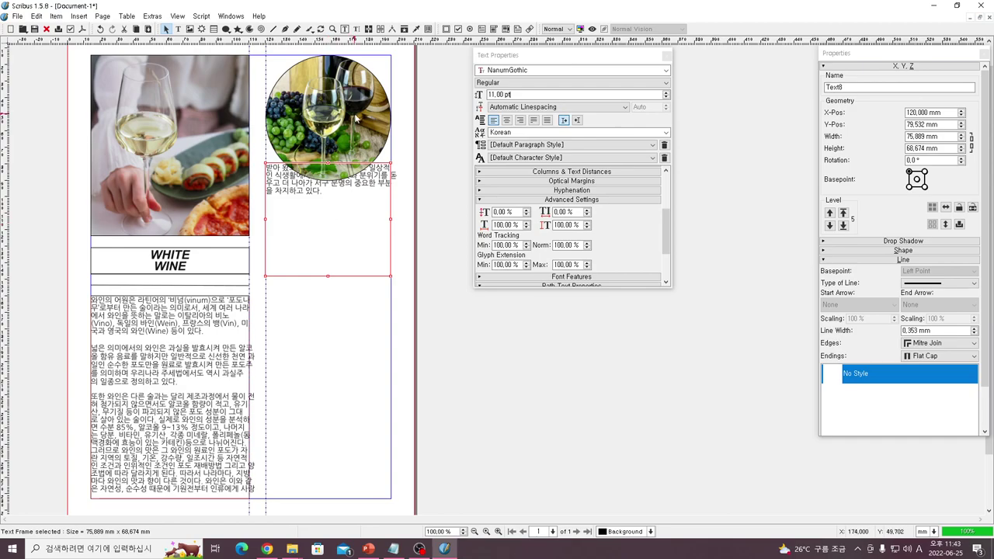
left_click(353, 115)
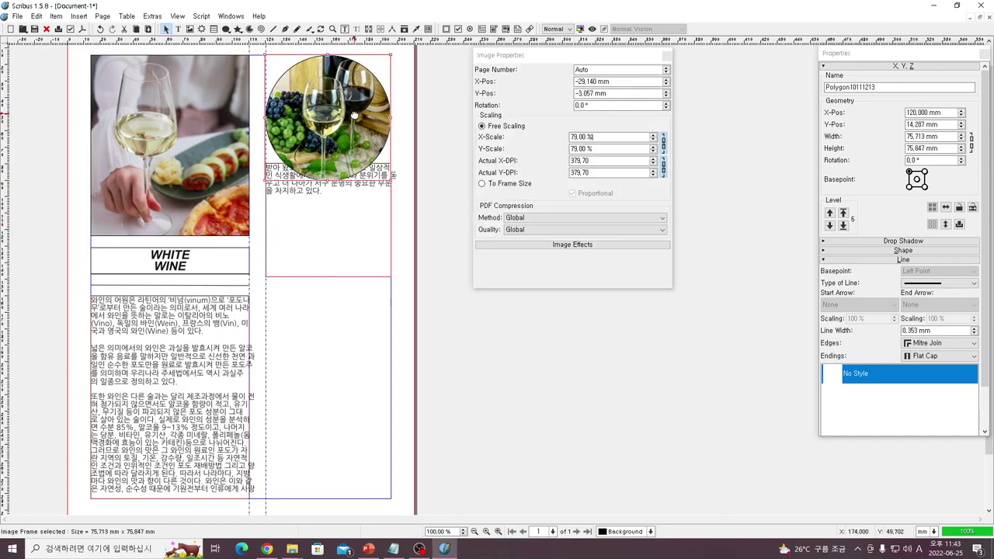
left_click(897, 261)
left_click(829, 251)
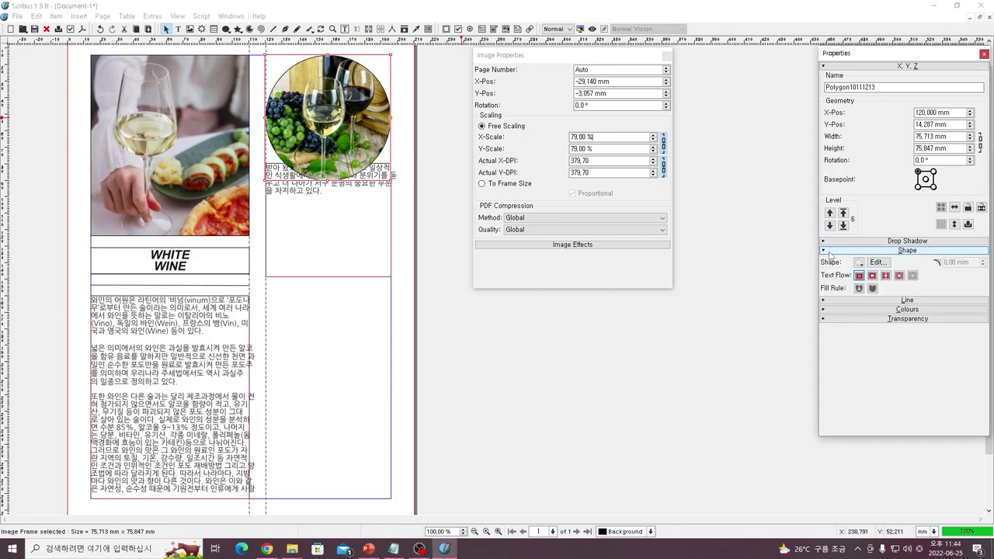
left_click(872, 276)
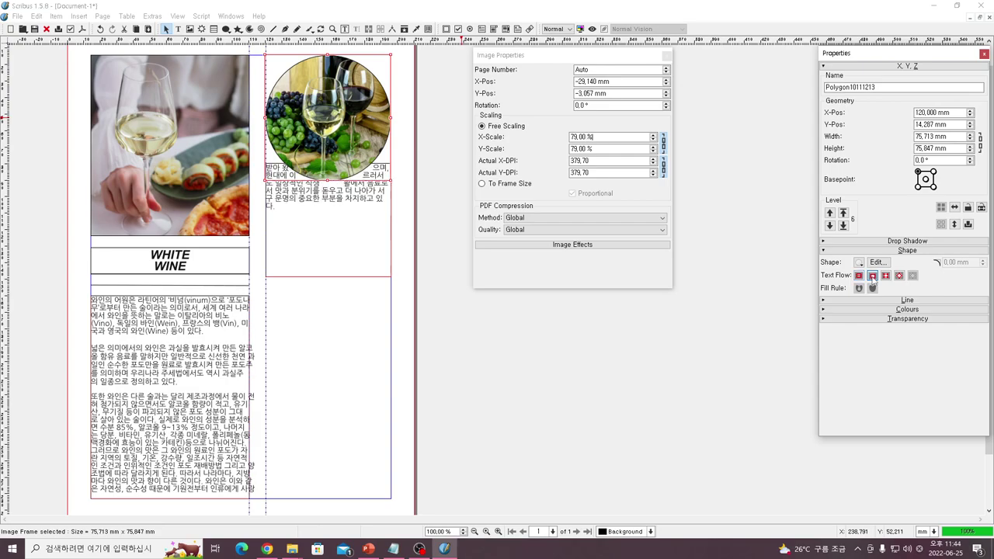
Set the text frame beneath the circular image to text flow around contour line
left_click(334, 205)
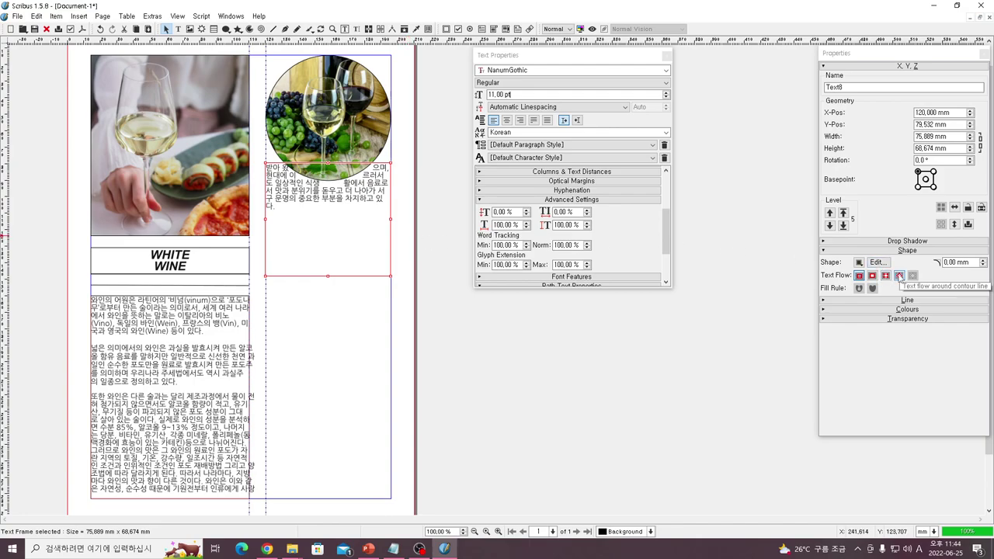
left_click(899, 276)
left_click(899, 277)
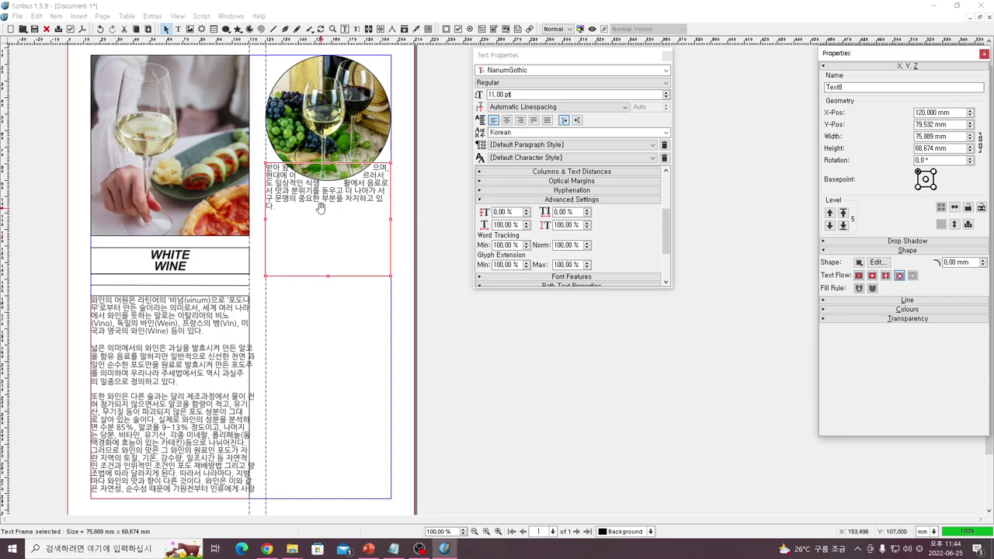
Move the text frame beneath the circular image down to about Y 82.4 mm and shorten it to end just below its text
left_click_drag(324, 206, 325, 211)
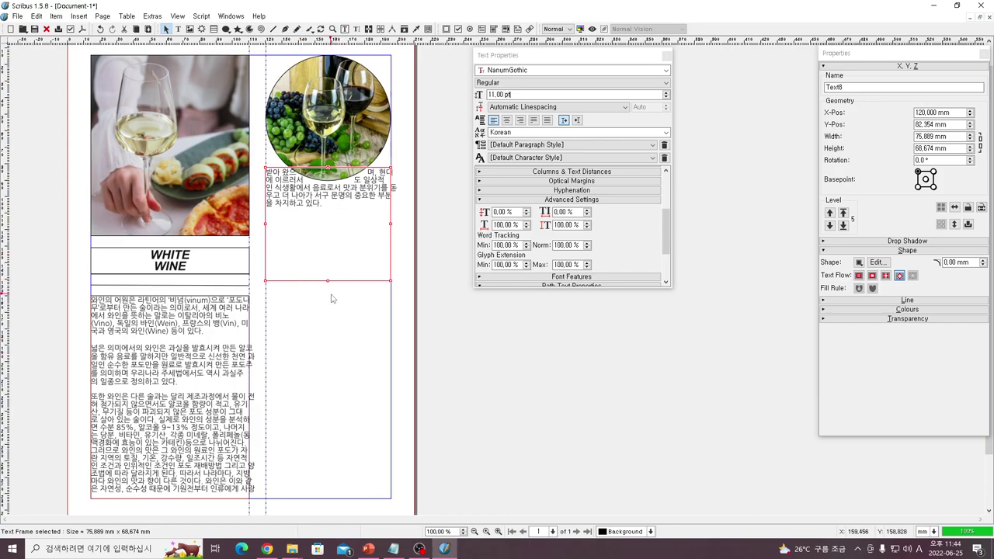
left_click_drag(328, 281, 322, 218)
left_click(323, 339)
Draw a nearly horizontal line about 75.9 mm long across the second column, just below the short text frame, at about Y 118.4 mm
left_click(273, 29)
left_click_drag(266, 229, 391, 227)
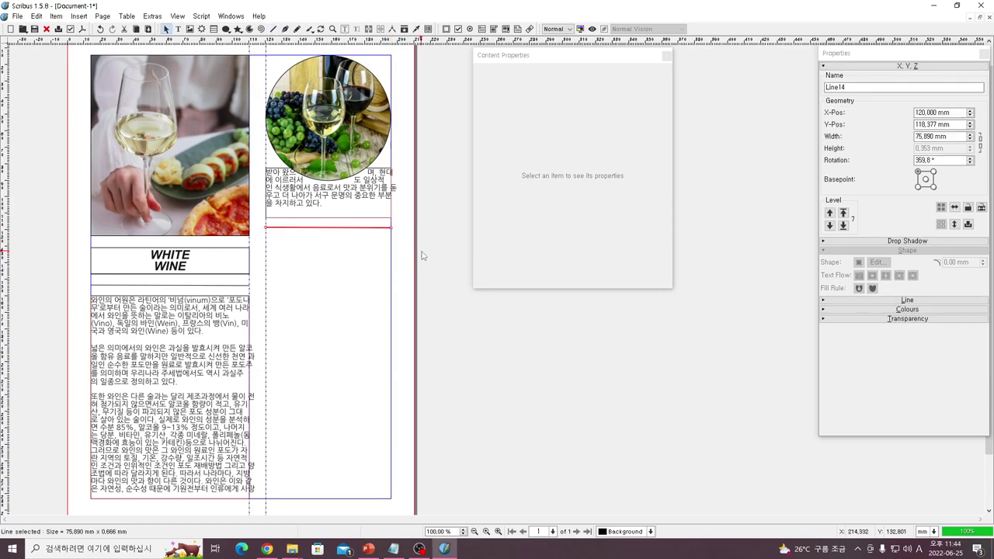
left_click(418, 255)
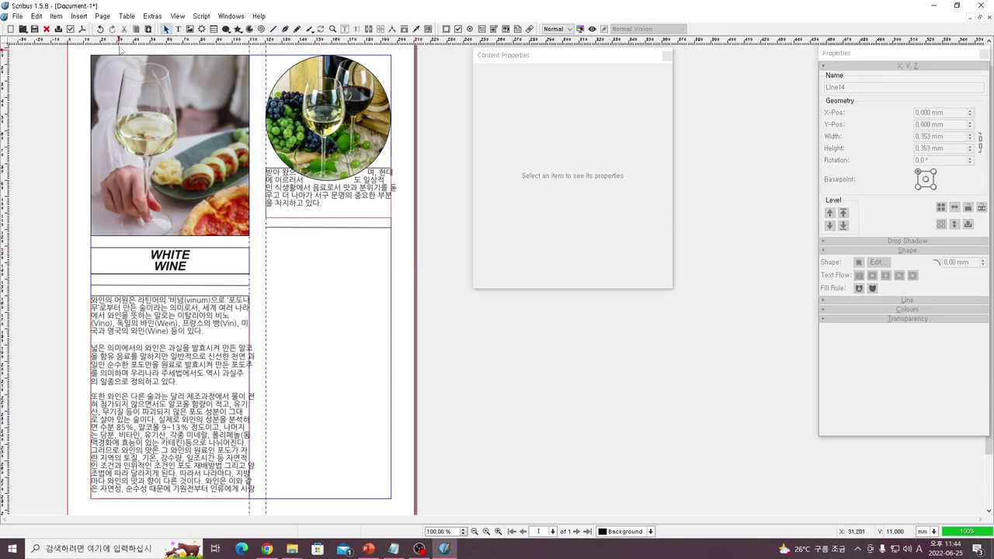
Draw a text frame about 75.9 × 156.7 mm below the new line, filling the rest of the second column
left_click(177, 29)
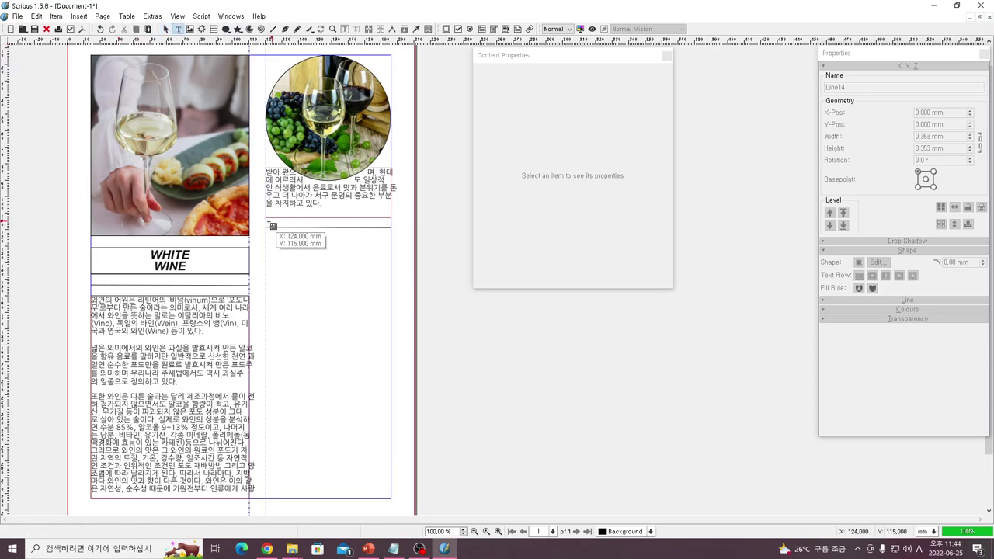
left_click_drag(266, 239, 395, 498)
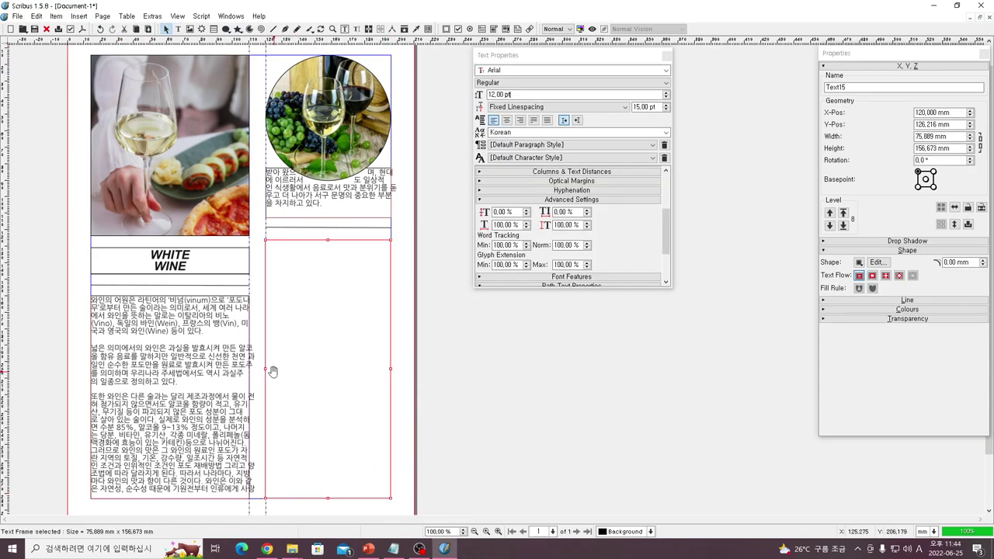
left_click_drag(266, 370, 269, 374)
Switch to Notepad and copy the last three paragraphs of the wine text
left_click(394, 549)
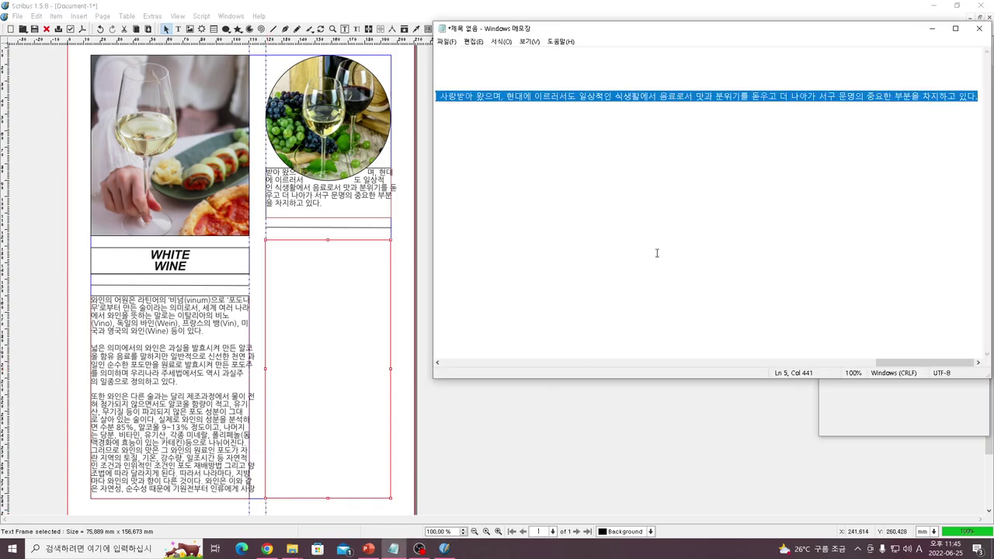
left_click_drag(886, 363, 421, 335)
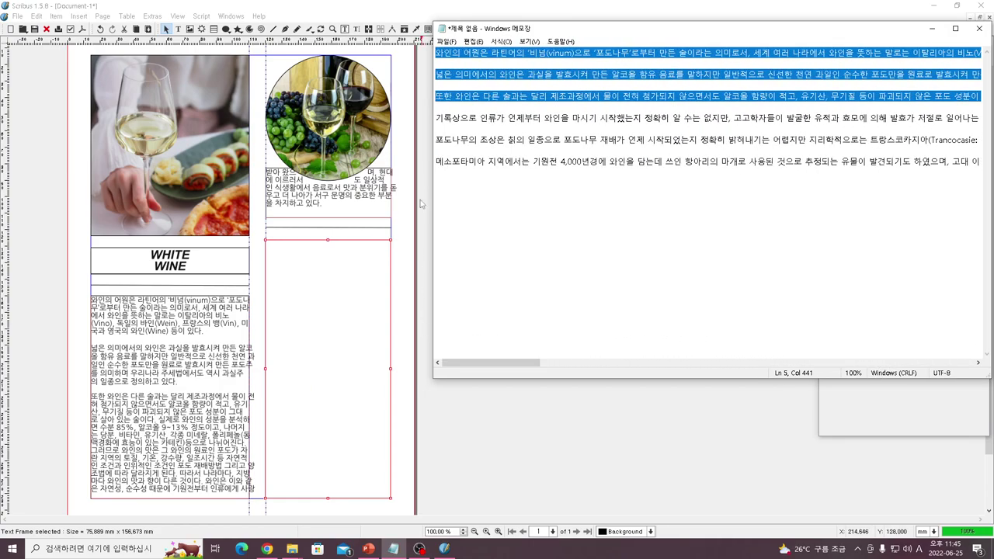
left_click(437, 120)
left_click_drag(438, 118, 703, 199)
Back in Scribus, set the new empty text frame to NanumGothic, 13 pt, with Automatic Linespacing
left_click(329, 284)
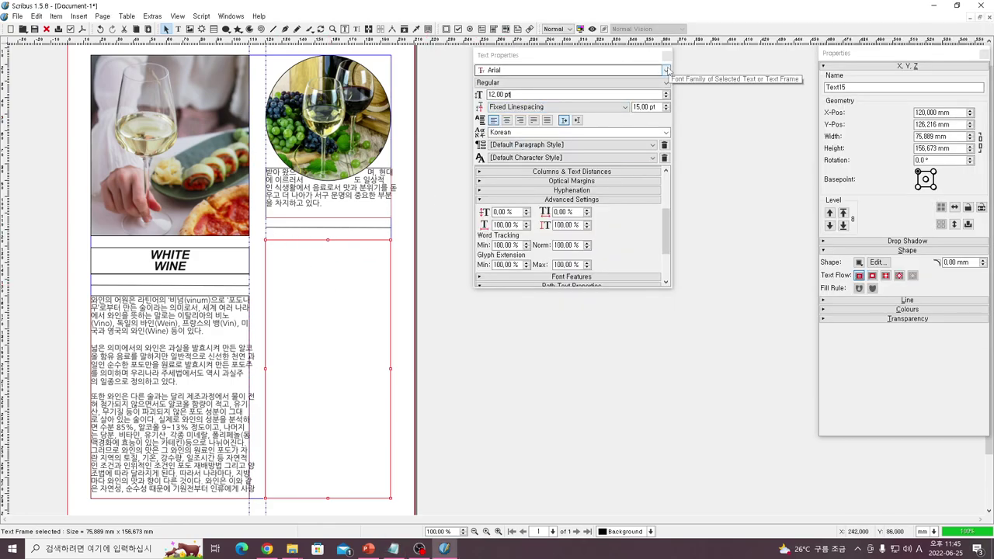
left_click(666, 70)
left_click(598, 70)
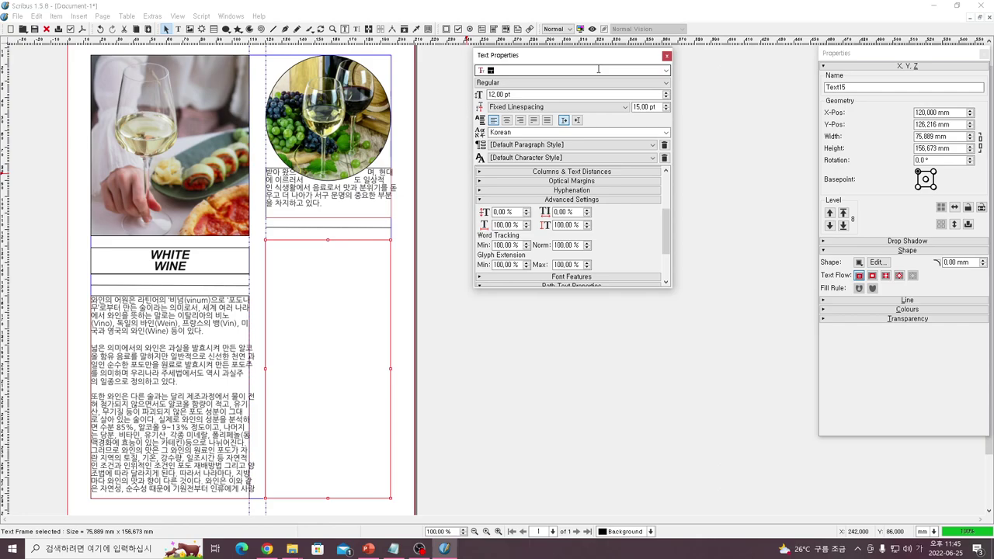
type("NanumGothic")
left_click(665, 93)
left_click(594, 107)
left_click(595, 123)
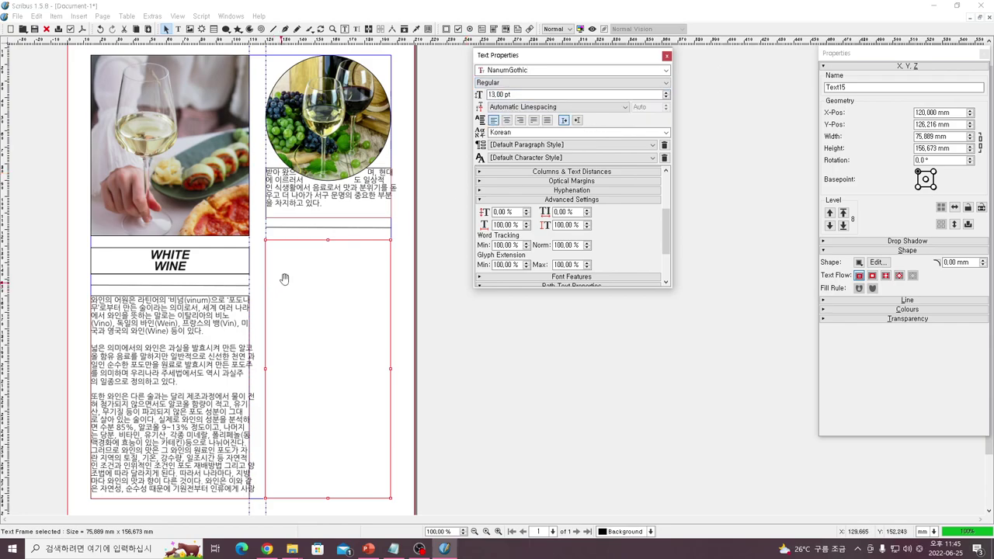
Paste the copied wine history paragraphs into the new text frame in the second column
double_click(326, 284)
key("ctrl+v")
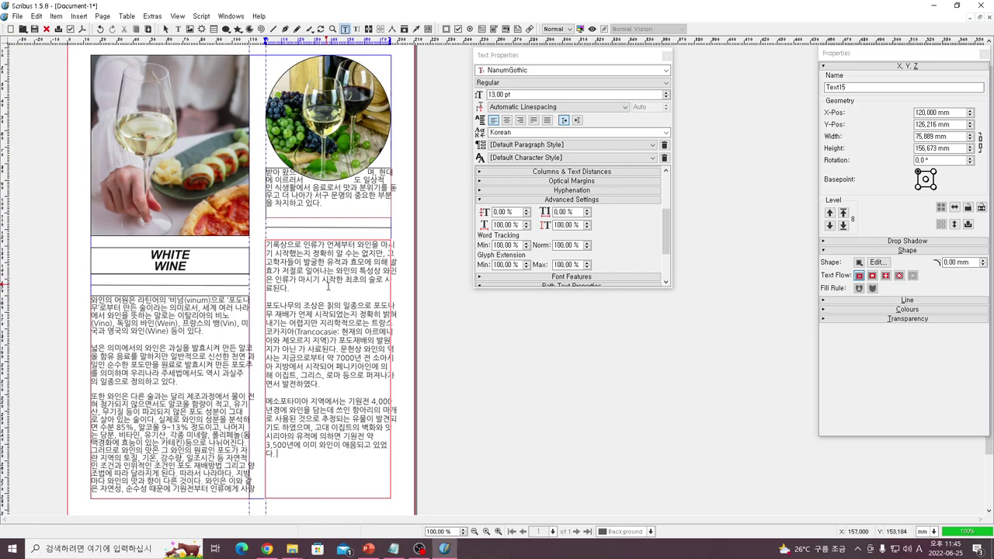
left_click(296, 460)
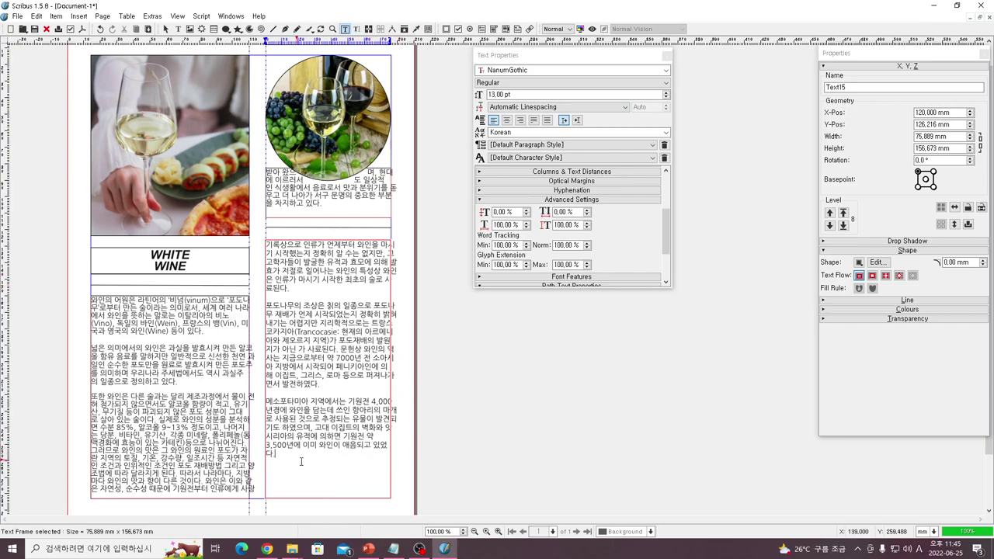
left_click(404, 463)
Give the circular image frame a dashed outline with a line width of 0.250 mm
left_click(317, 148)
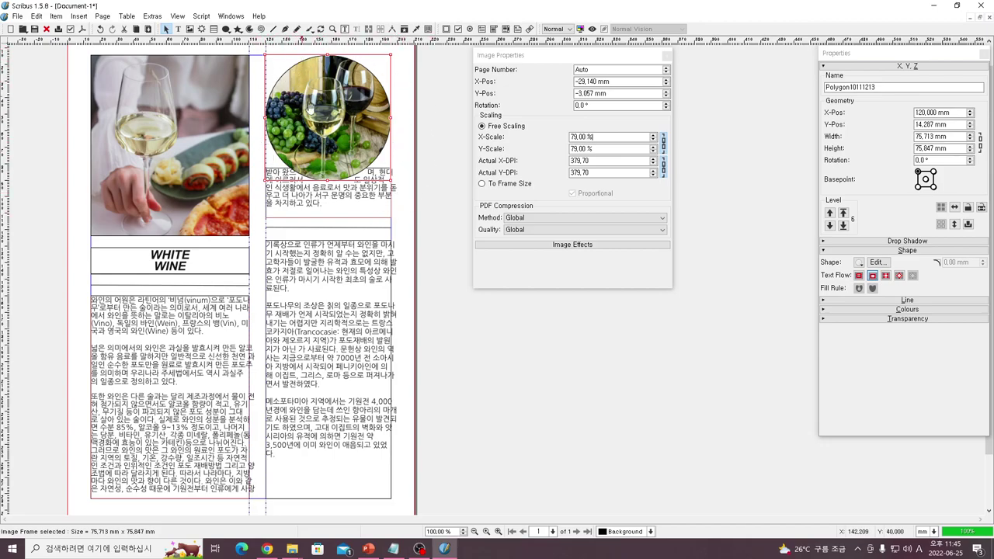
left_click(914, 300)
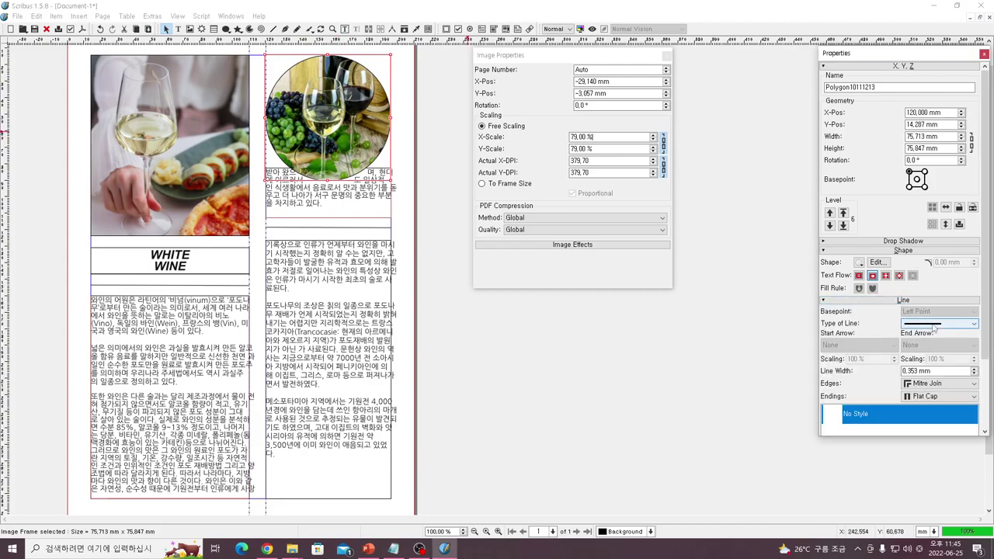
left_click(935, 324)
scroll(936, 346, "down", 3)
scroll(936, 353, "down", 4)
scroll(938, 360, "down", 4)
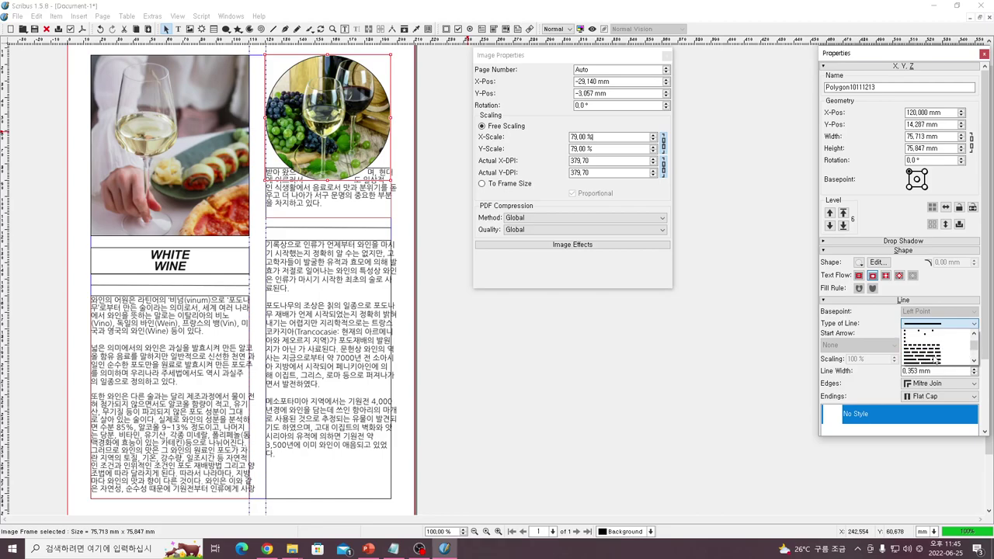
left_click(931, 348)
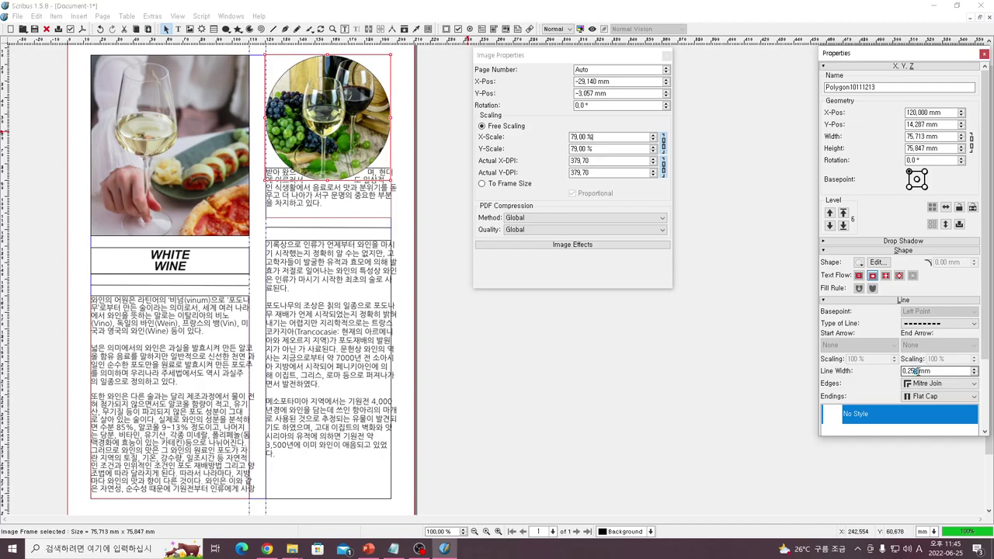
left_click(419, 221)
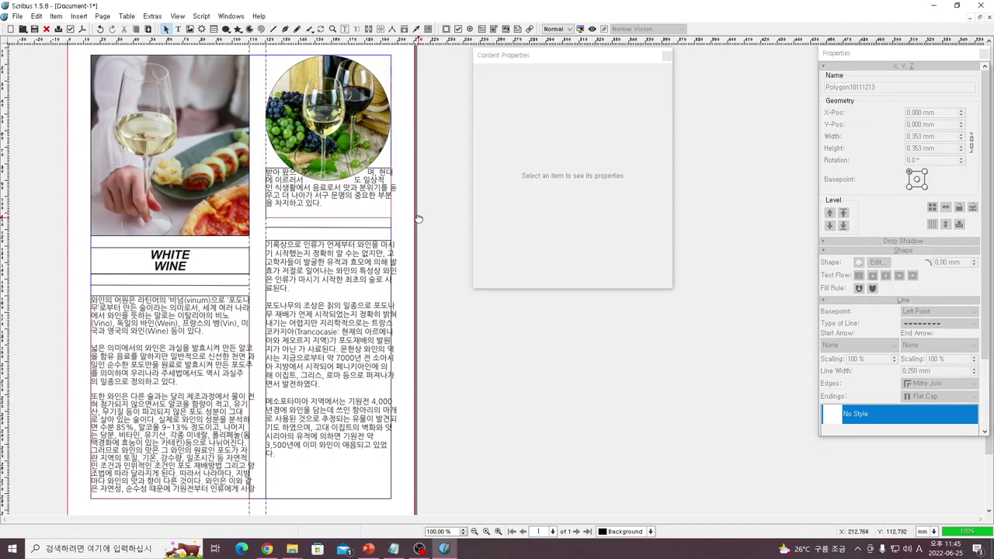
left_click(327, 121)
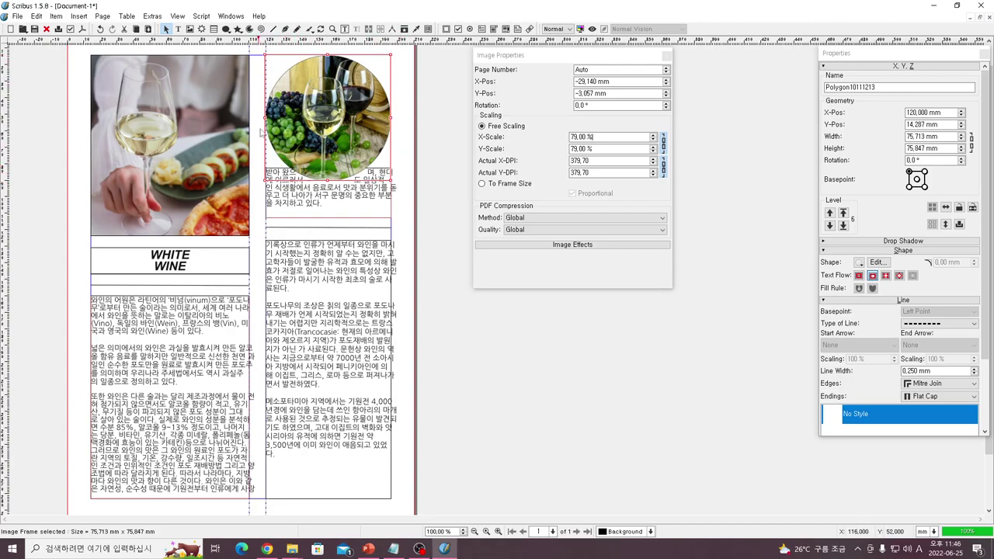
left_click(410, 226)
left_click(358, 305)
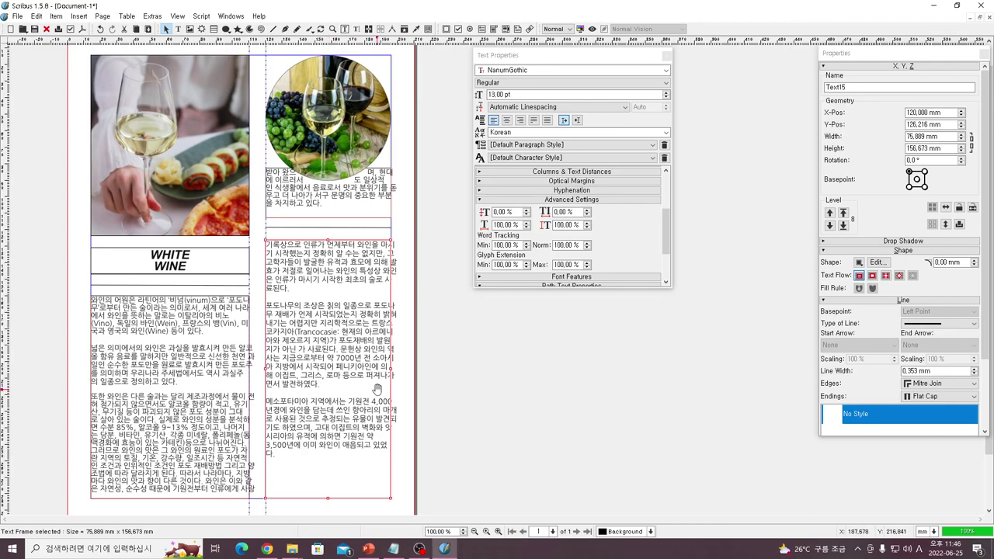
left_click(398, 466)
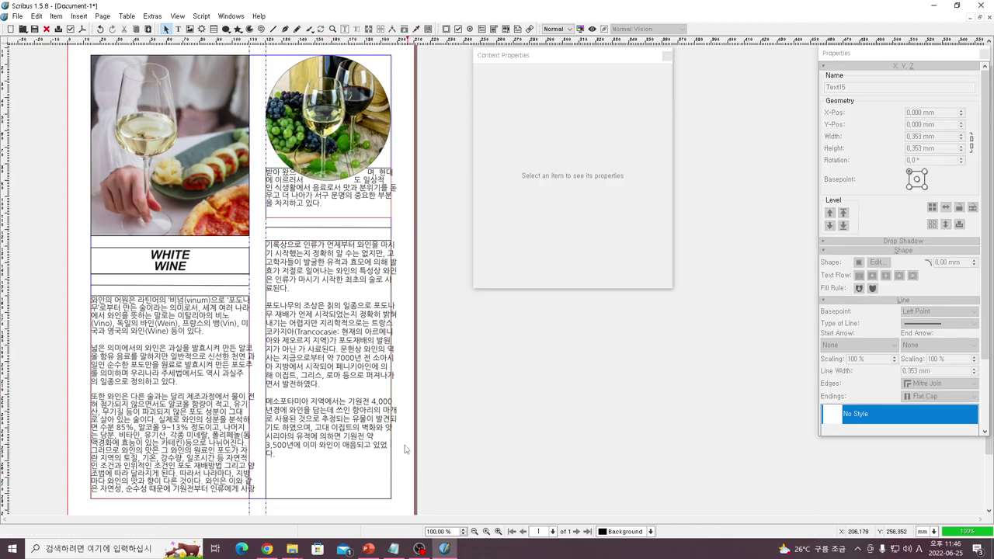
Move the wine history text frame up slightly to about Y 124.2 mm
left_click_drag(308, 327, 307, 317)
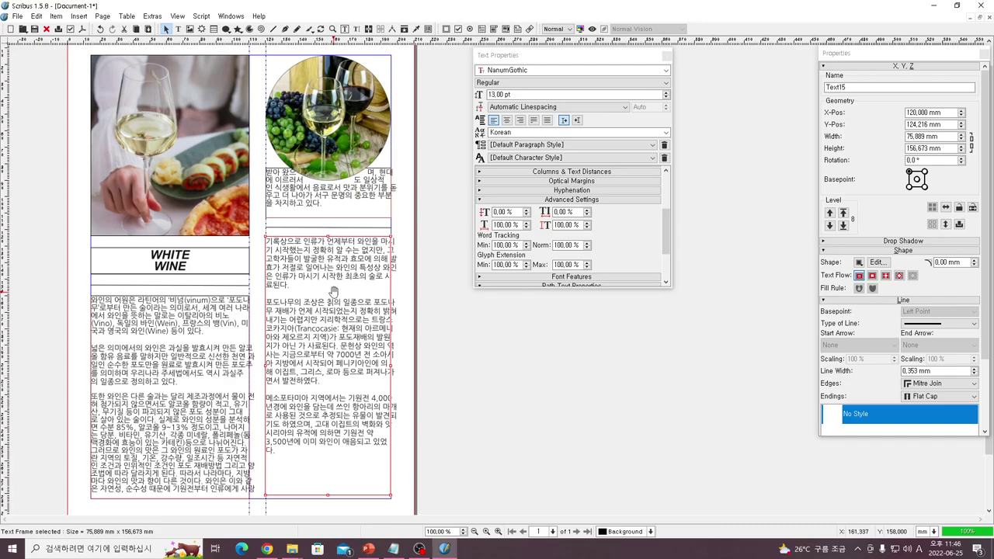
left_click(440, 115)
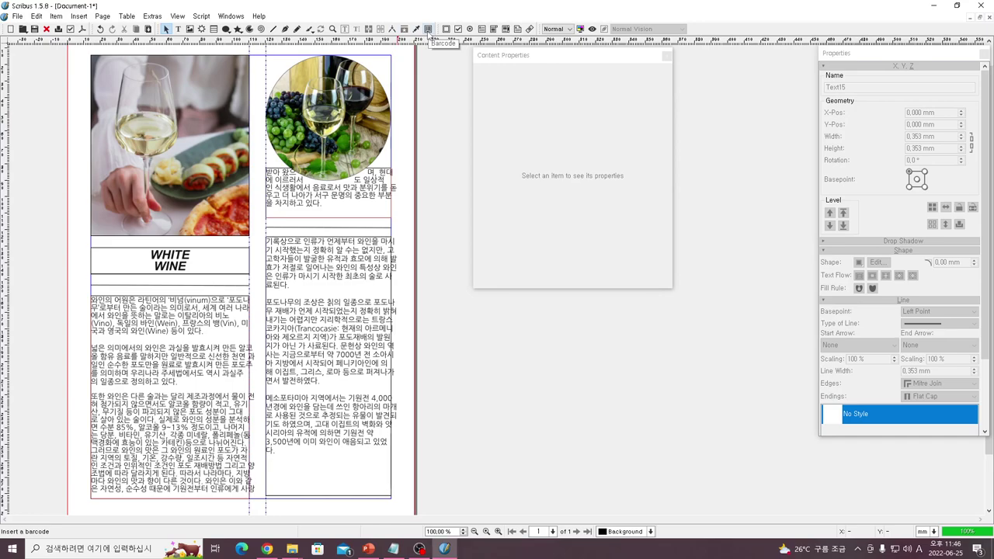
Insert an ISBN barcode from the Point of Sale family in the empty area below the wine history text
left_click(428, 30)
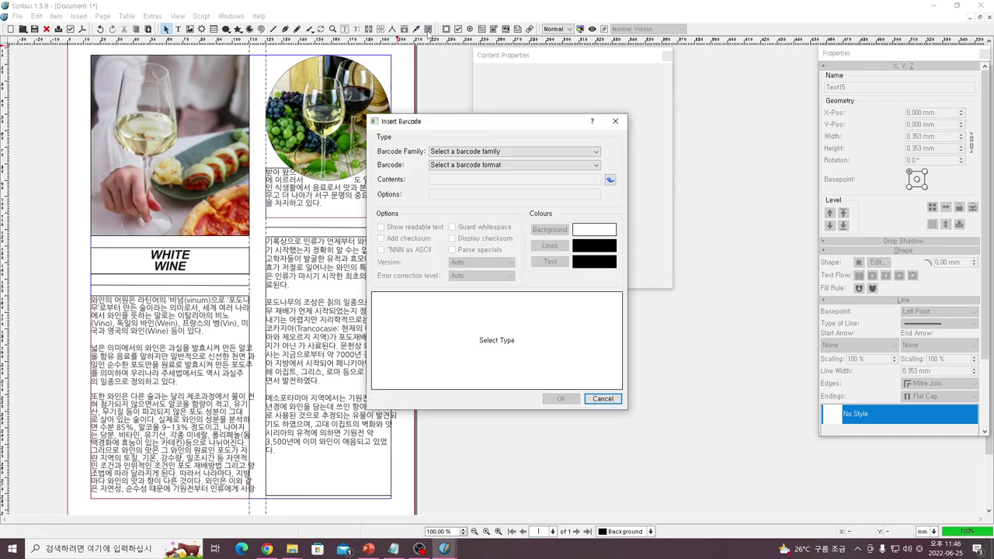
left_click(480, 152)
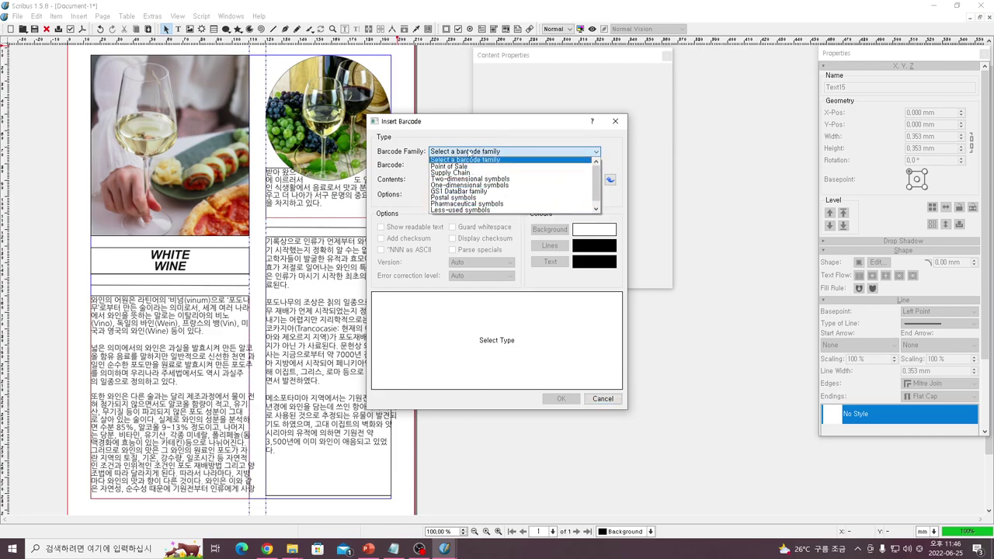
left_click(467, 167)
left_click(467, 167)
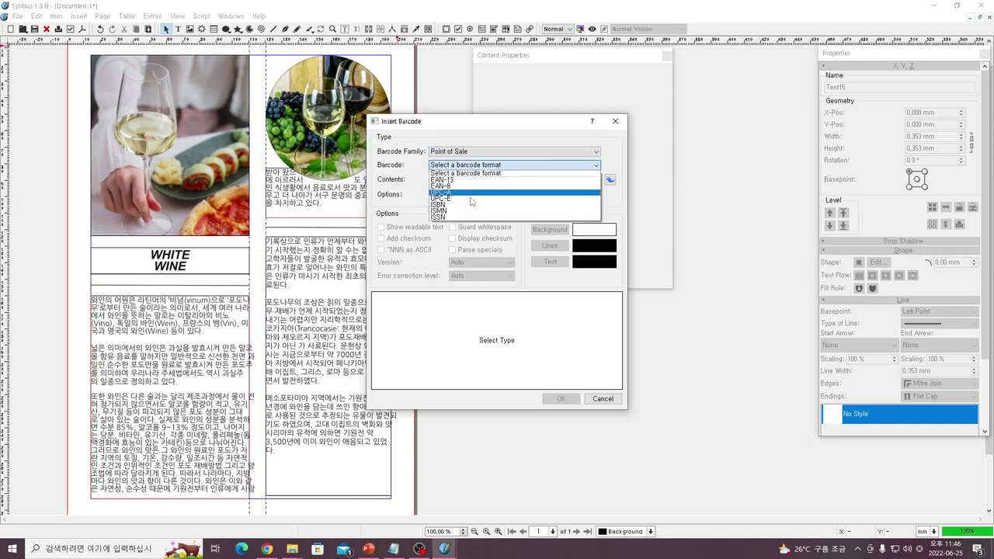
left_click(470, 205)
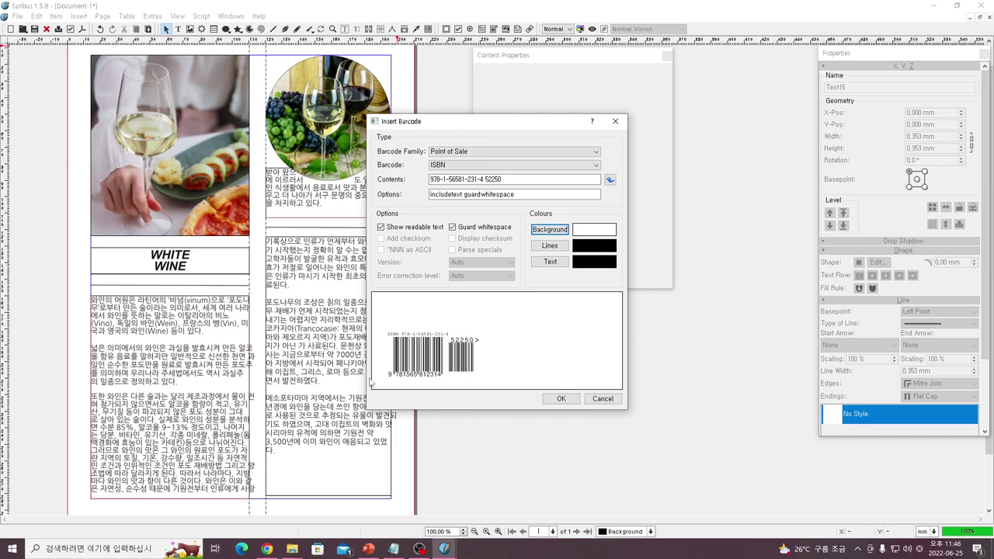
left_click(561, 400)
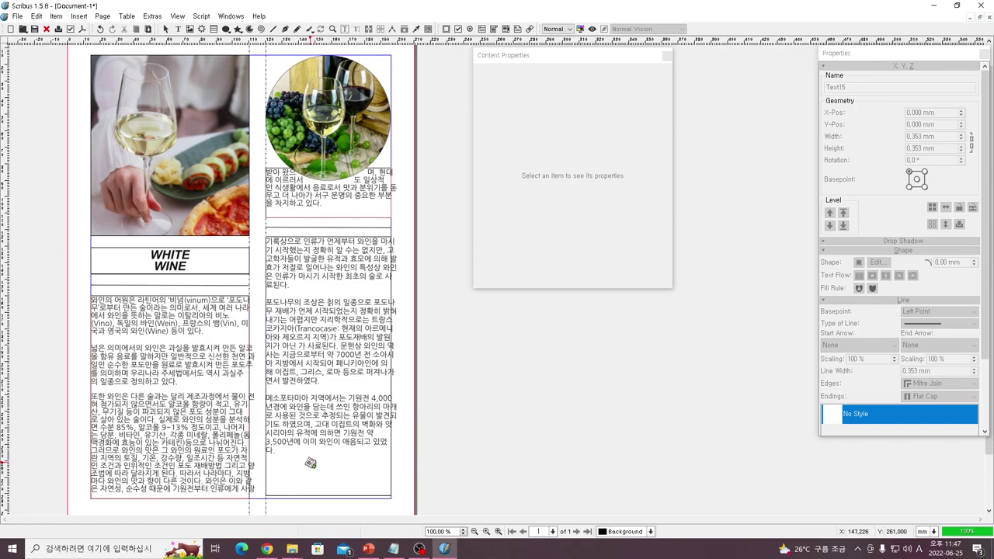
left_click(311, 466)
Scale the barcode down and position it within the second column, just below the last line of text
scroll(311, 471, "down", 1)
left_click_drag(311, 471, 309, 470)
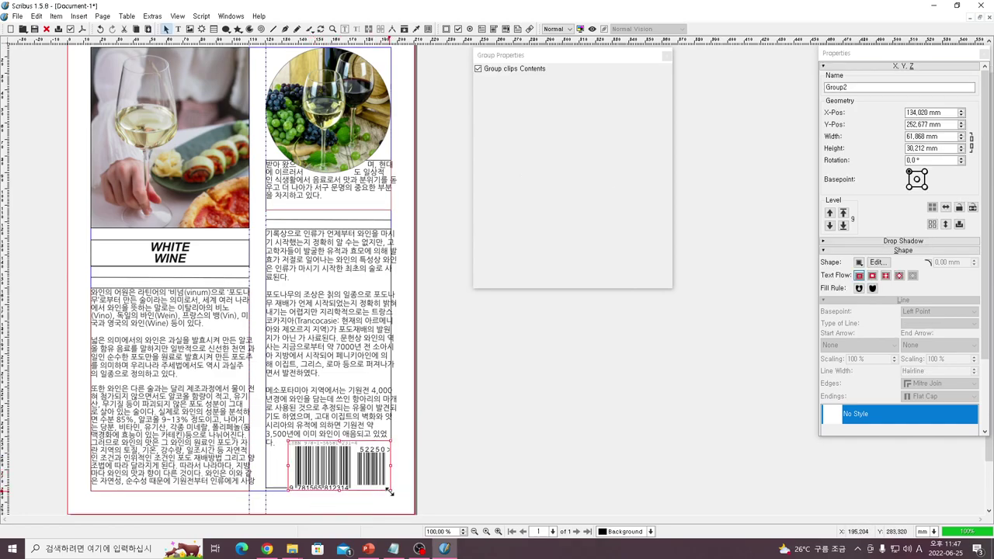
left_click_drag(388, 491, 347, 470)
left_click(453, 450)
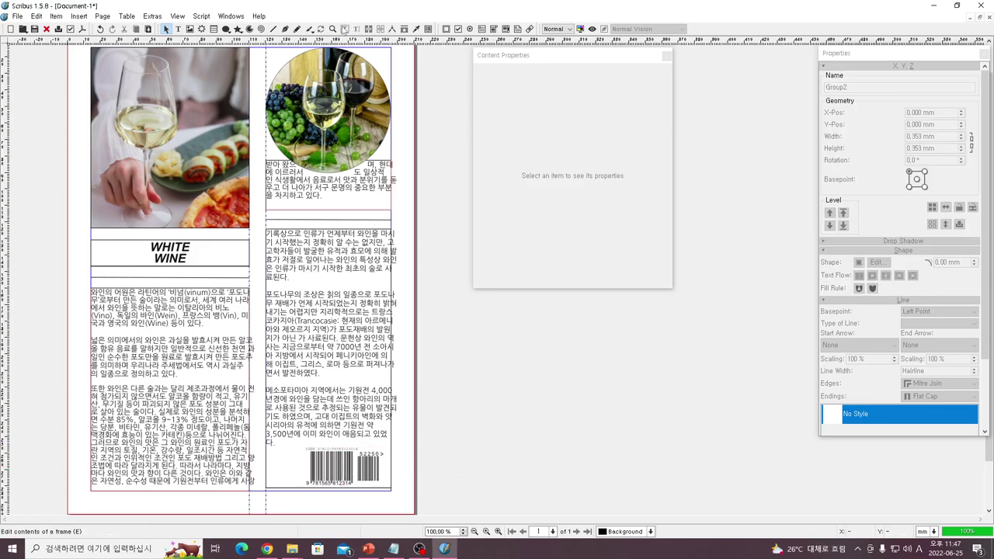
Preview the QR Code, Micro QR Code and Data Matrix formats of the two-dimensional barcode family without inserting one
left_click(428, 29)
left_click(494, 152)
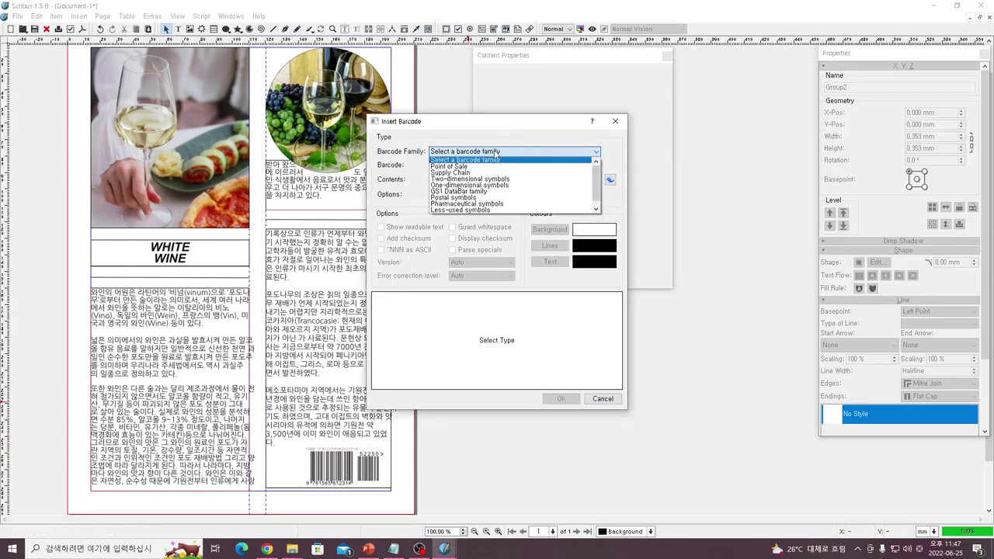
left_click(482, 180)
left_click(475, 165)
left_click(474, 179)
left_click(474, 164)
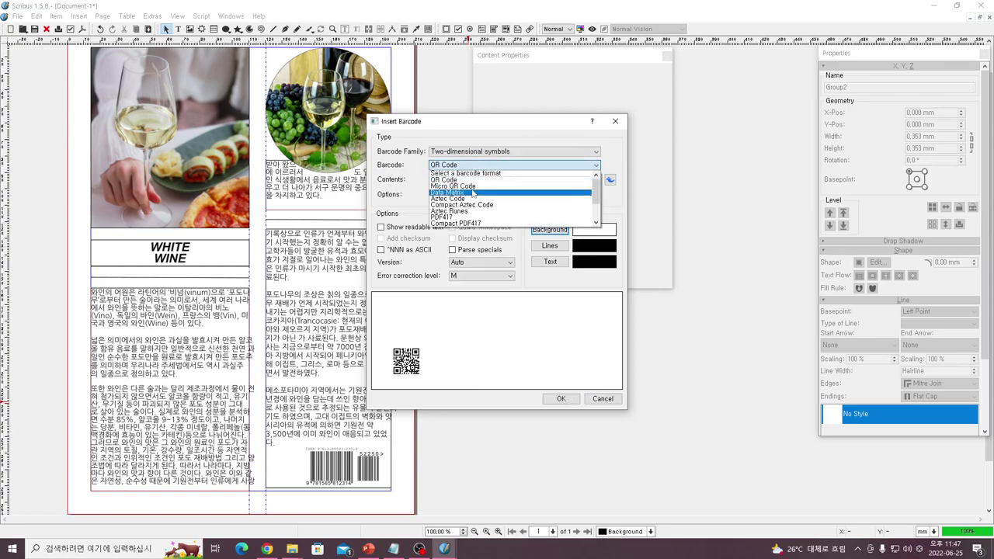
left_click(470, 187)
left_click(474, 165)
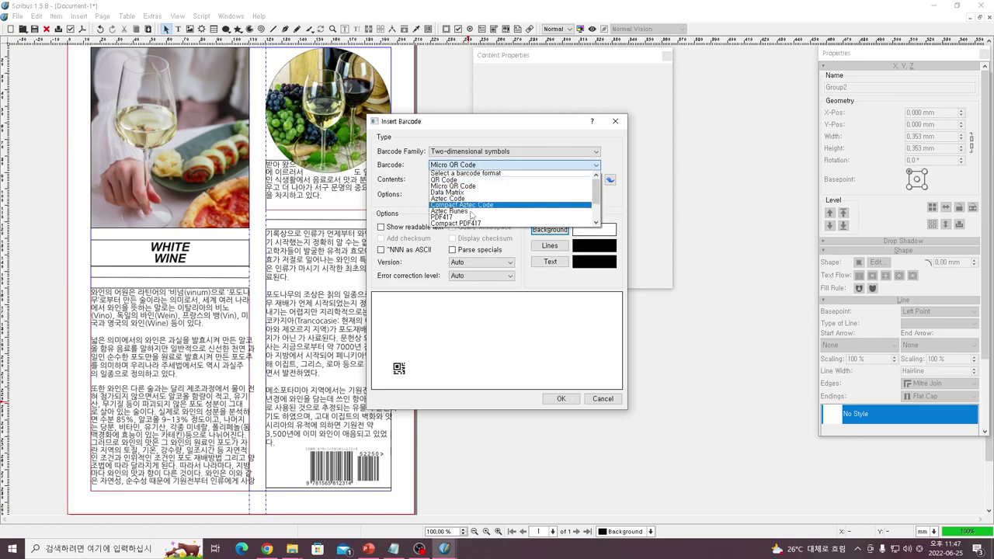
left_click(466, 191)
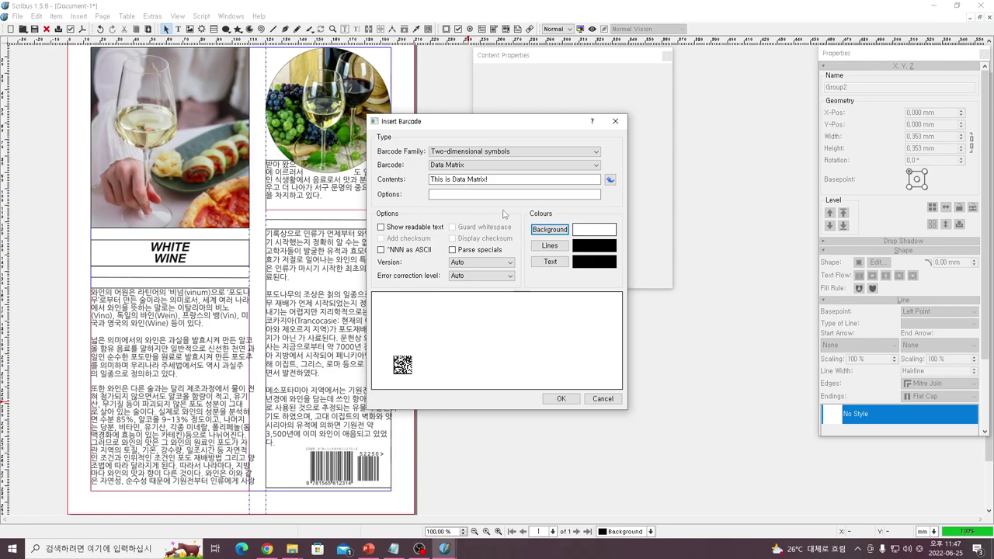
left_click(478, 164)
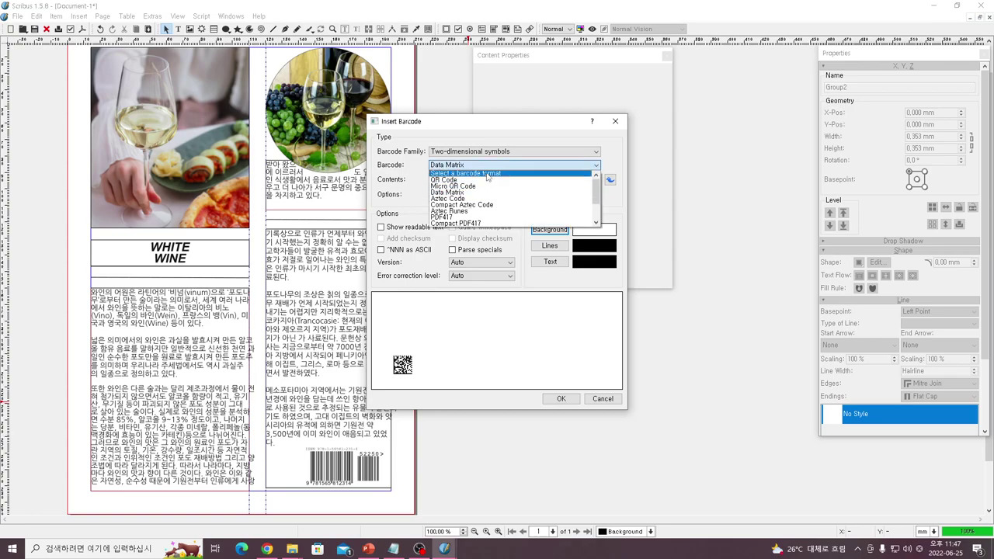
left_click(487, 174)
left_click(602, 399)
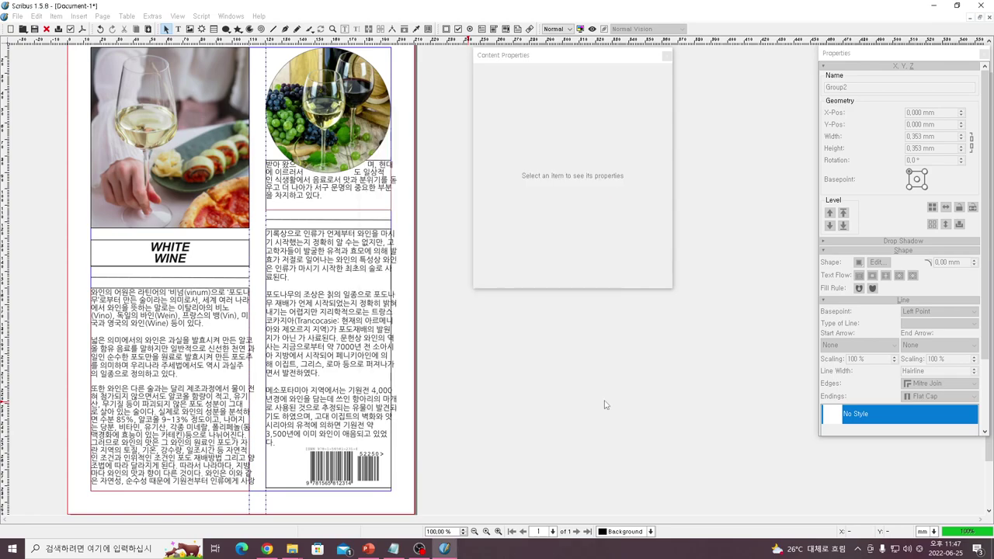
Shift the ISBN barcode slightly to the right beneath the second column's text and deselect it
left_click(338, 483)
left_click_drag(341, 469, 344, 469)
left_click(408, 477)
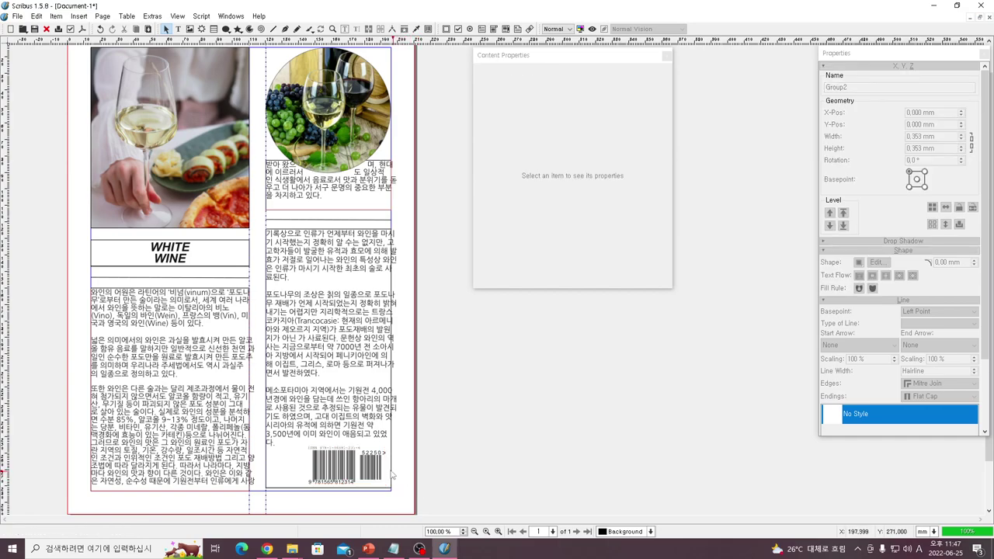
Export all pages of the document as a PDF named White Wine, keeping the default export settings
scroll(247, 374, "up", 1)
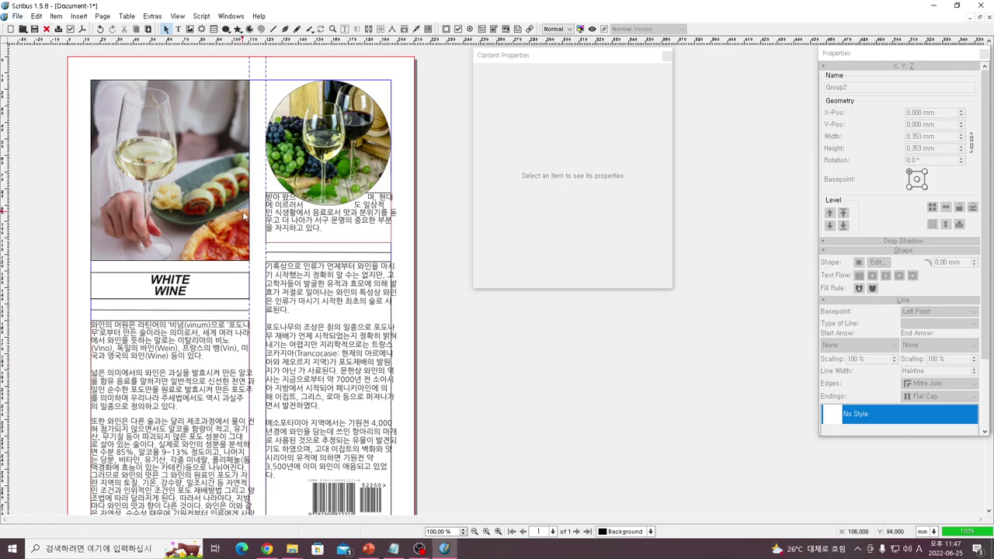
left_click(16, 16)
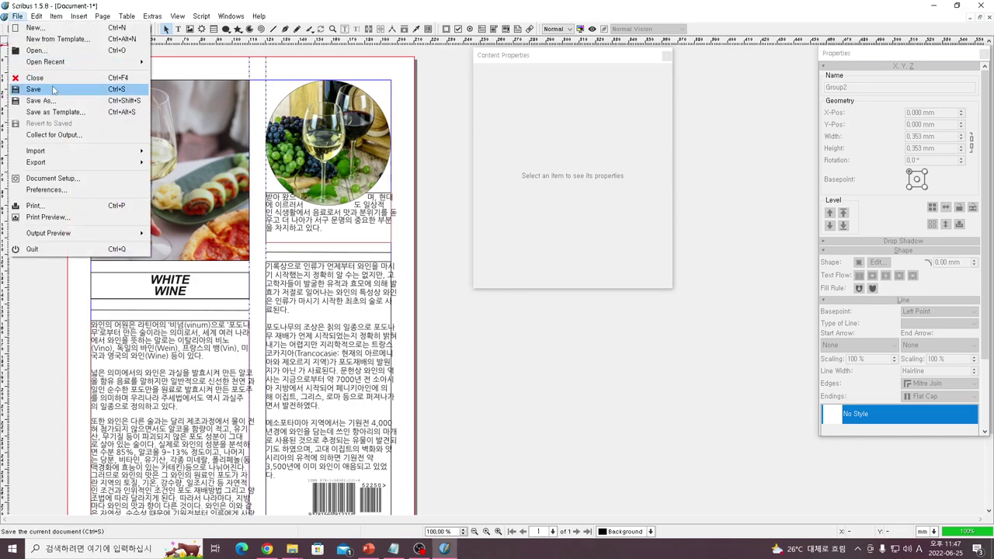
mouse_move(61, 163)
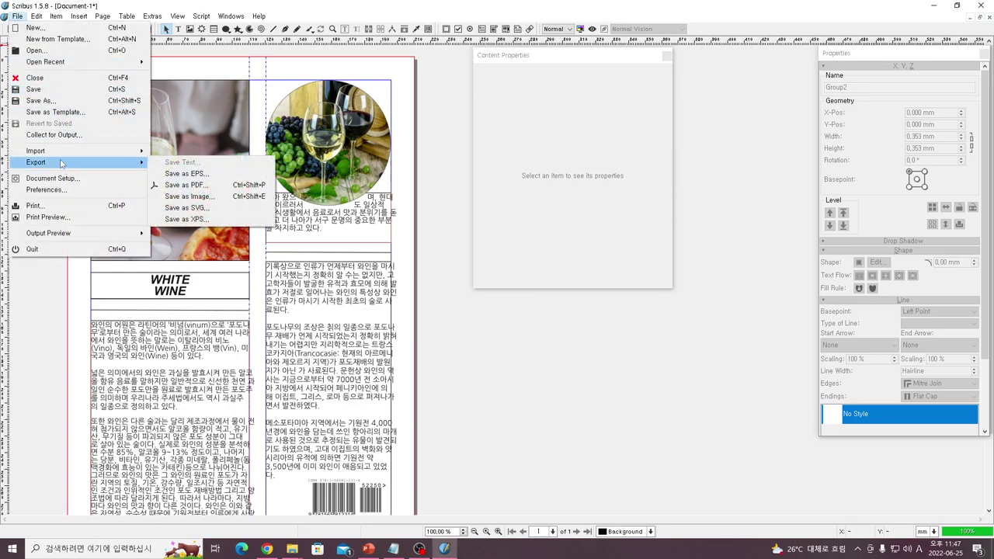
left_click(186, 185)
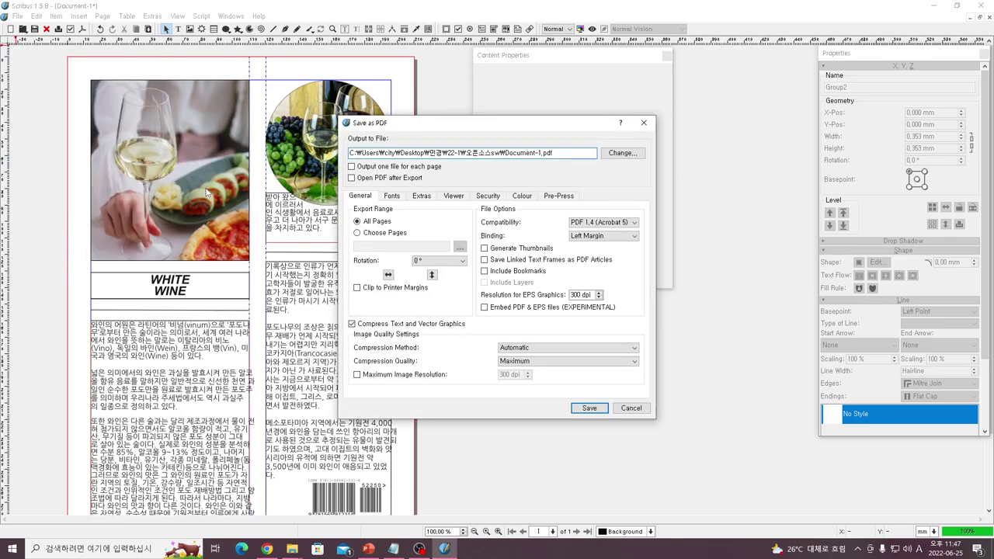
left_click(623, 156)
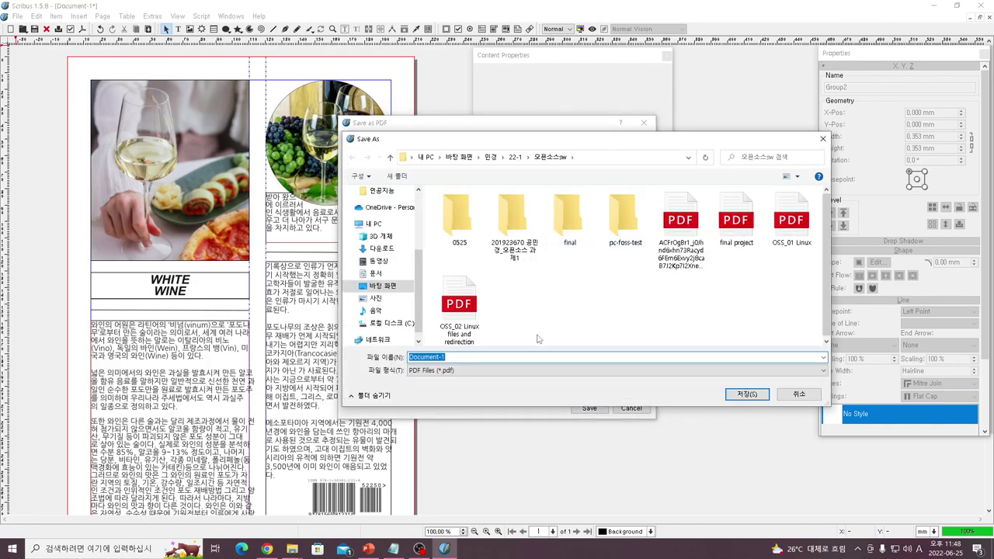
type("White Wine")
left_click(463, 371)
left_click(463, 374)
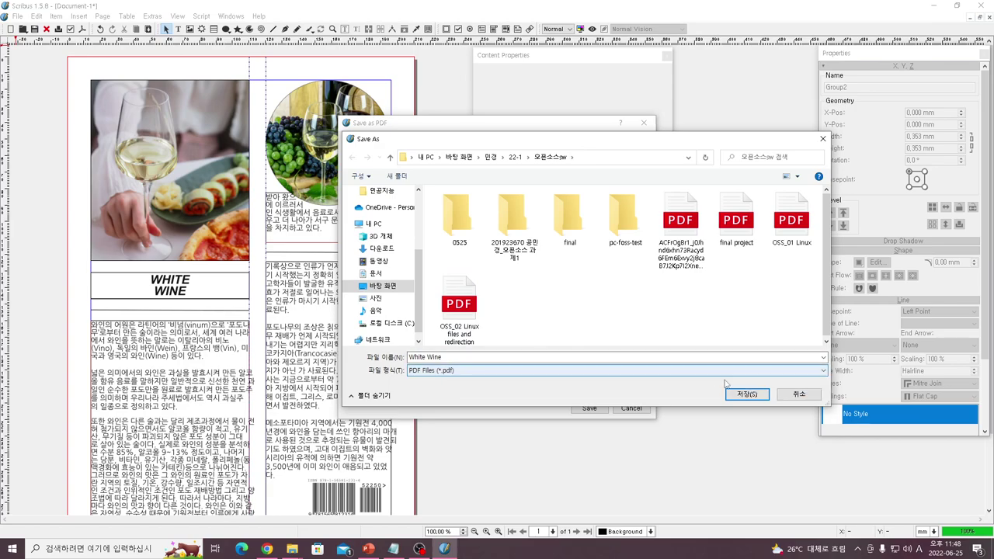
left_click(735, 395)
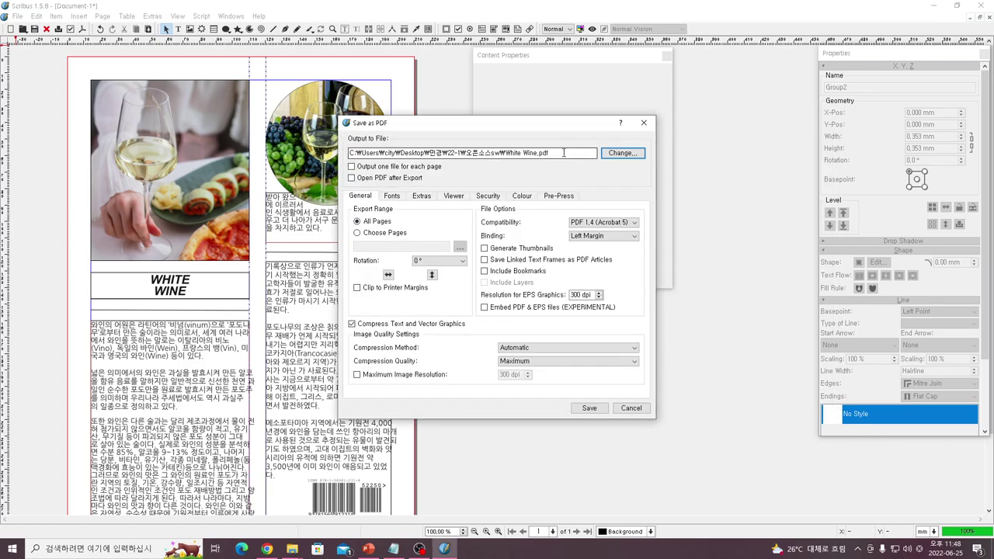
left_click(590, 408)
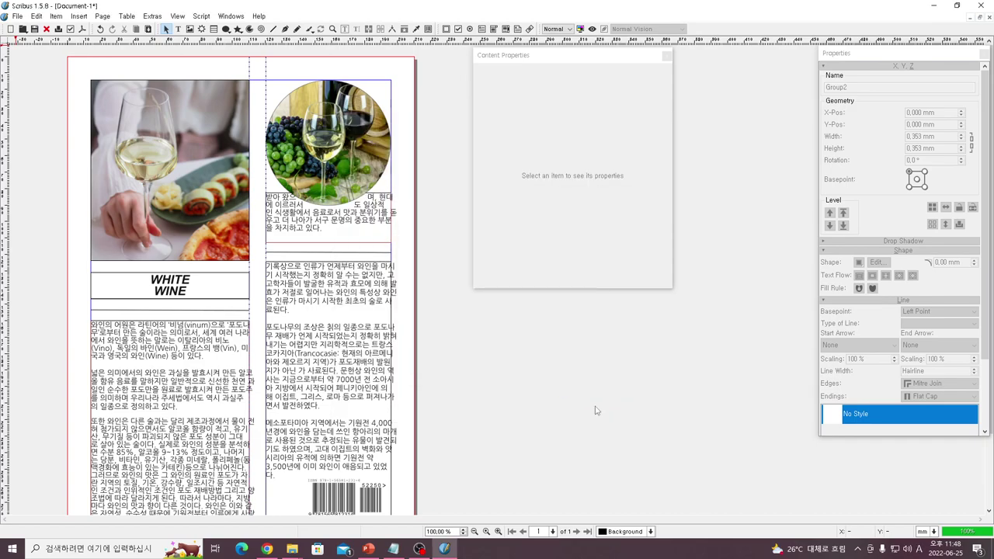
Switch to File Explorer, go to the 오픈소스sw folder inside 22-1 and open the exported White Wine PDF
mouse_move(291, 554)
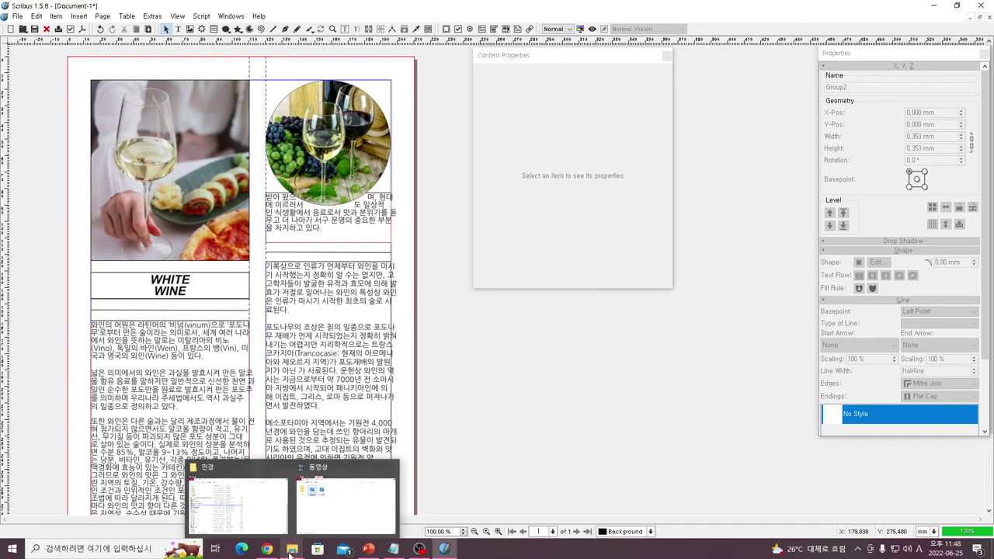
left_click(237, 504)
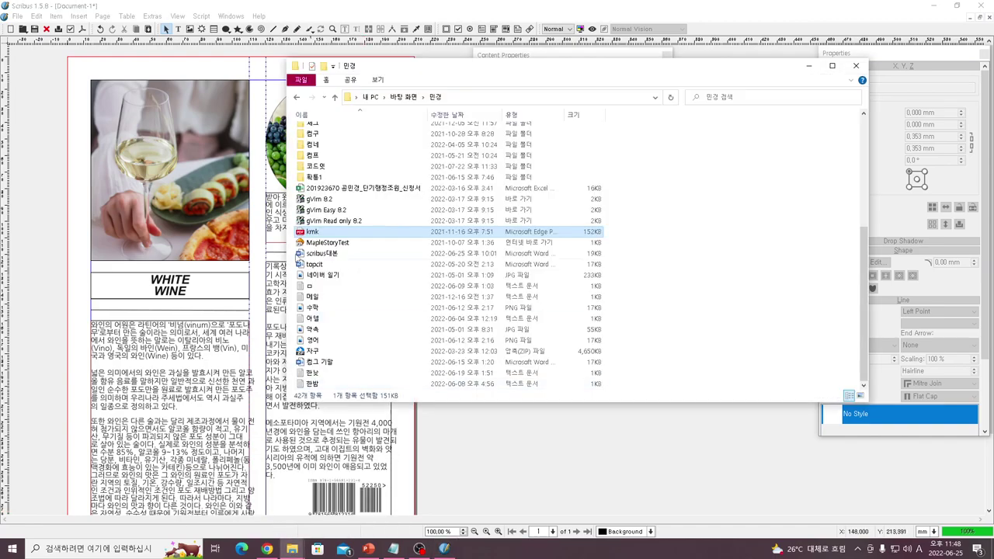
scroll(345, 151, "up", 4)
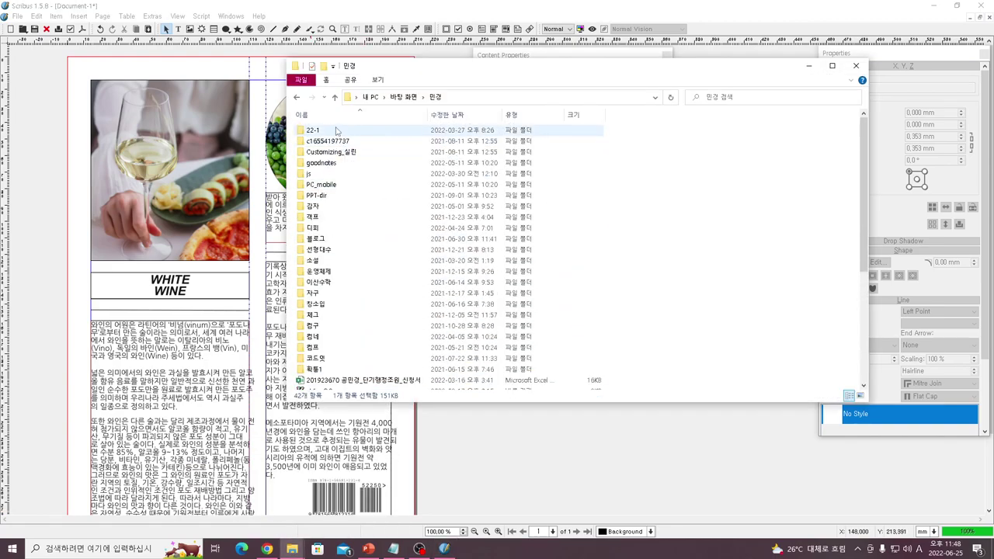
double_click(339, 132)
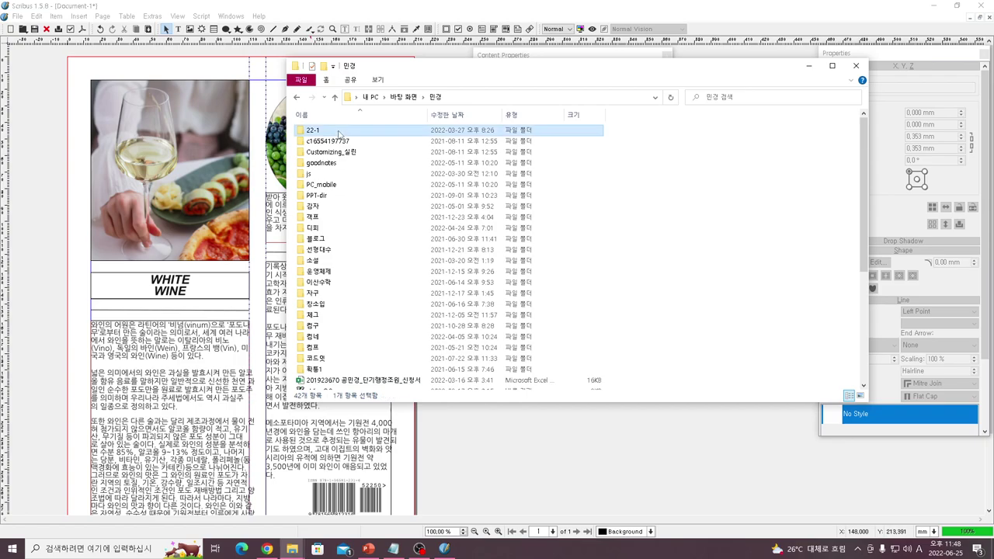
double_click(365, 142)
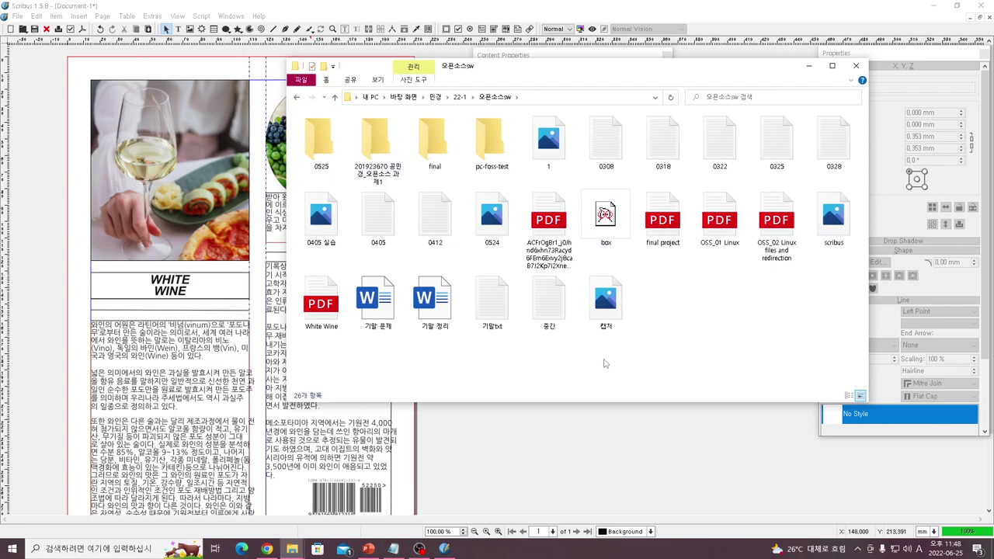
left_click(330, 318)
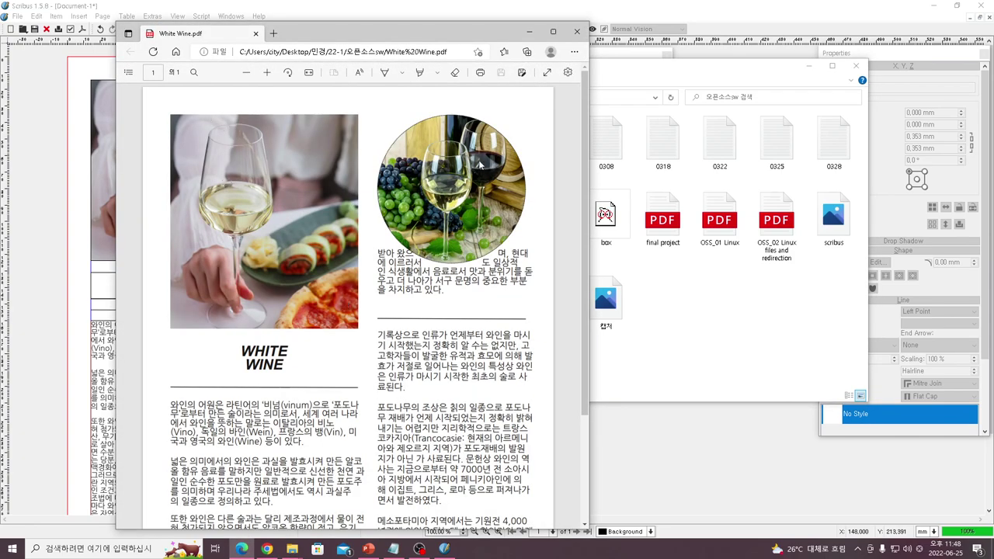
Review the exported page down to the barcode, close the PDF and return to the Scribus document
scroll(239, 256, "down", 3)
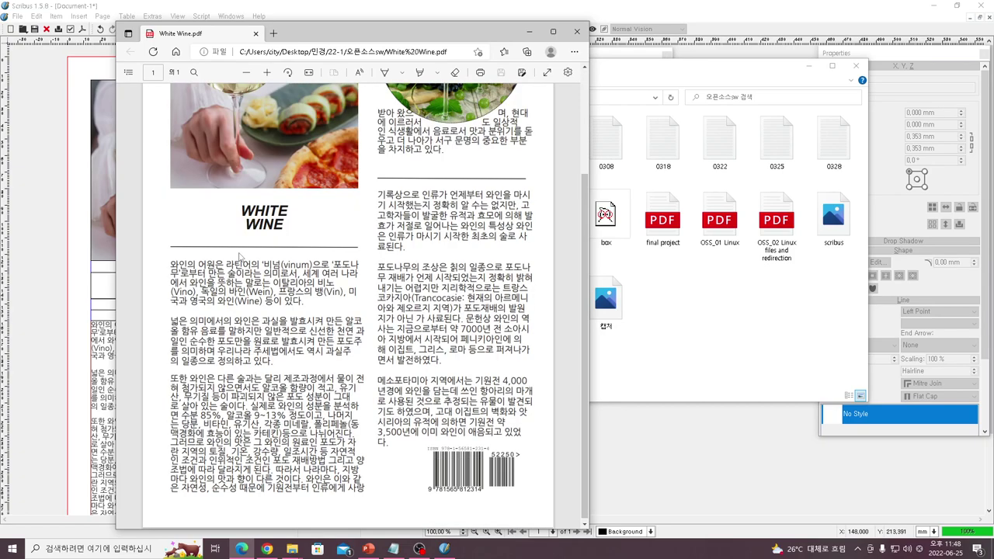
scroll(276, 316, "up", 3)
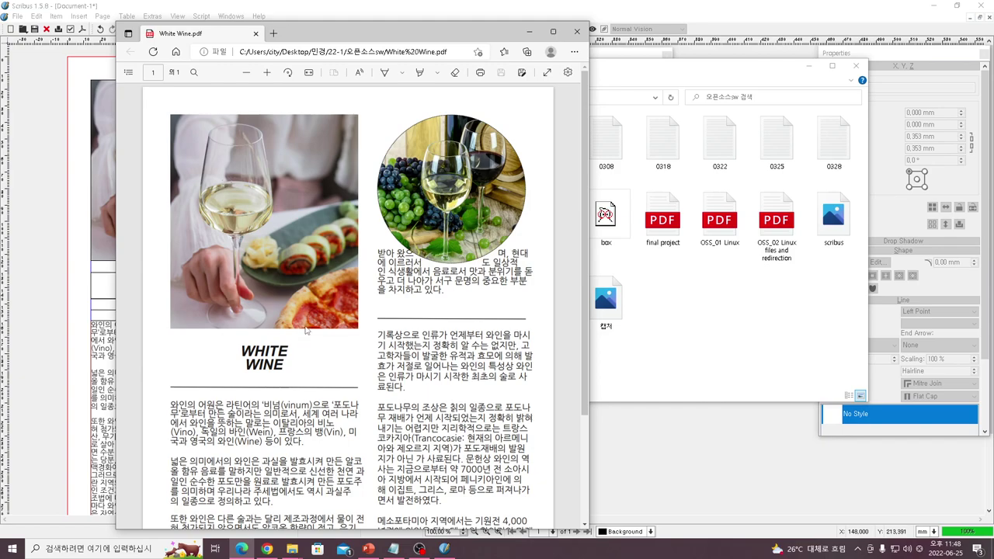
left_click(577, 32)
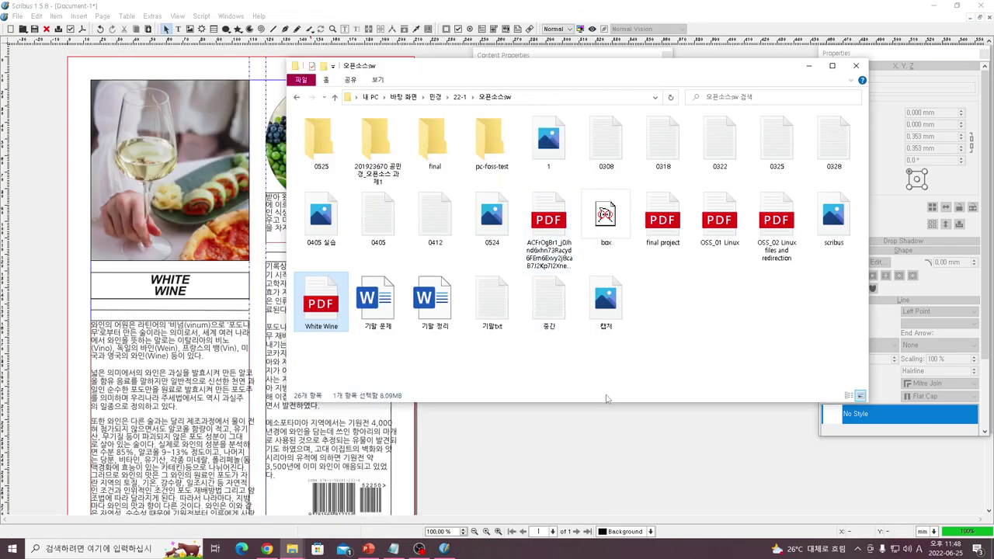
left_click(596, 432)
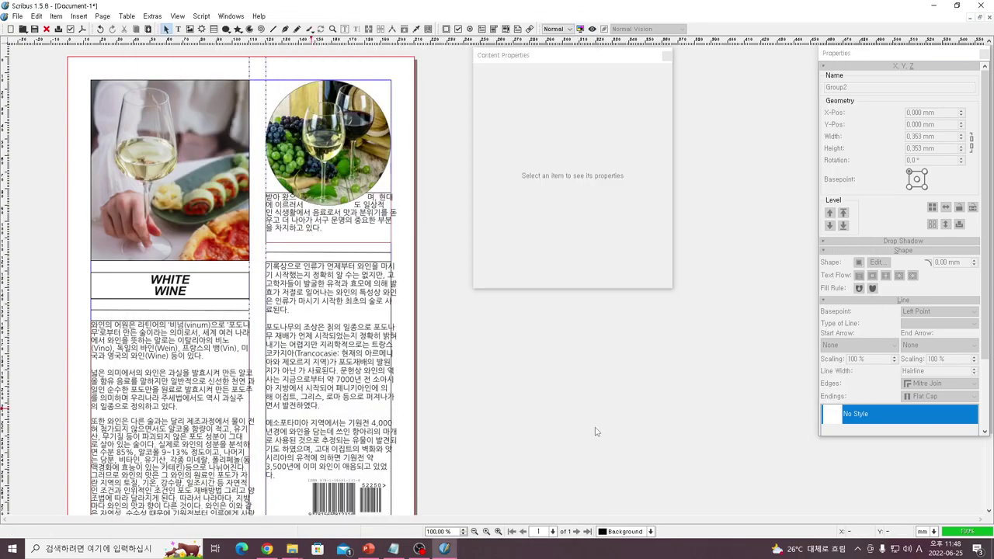